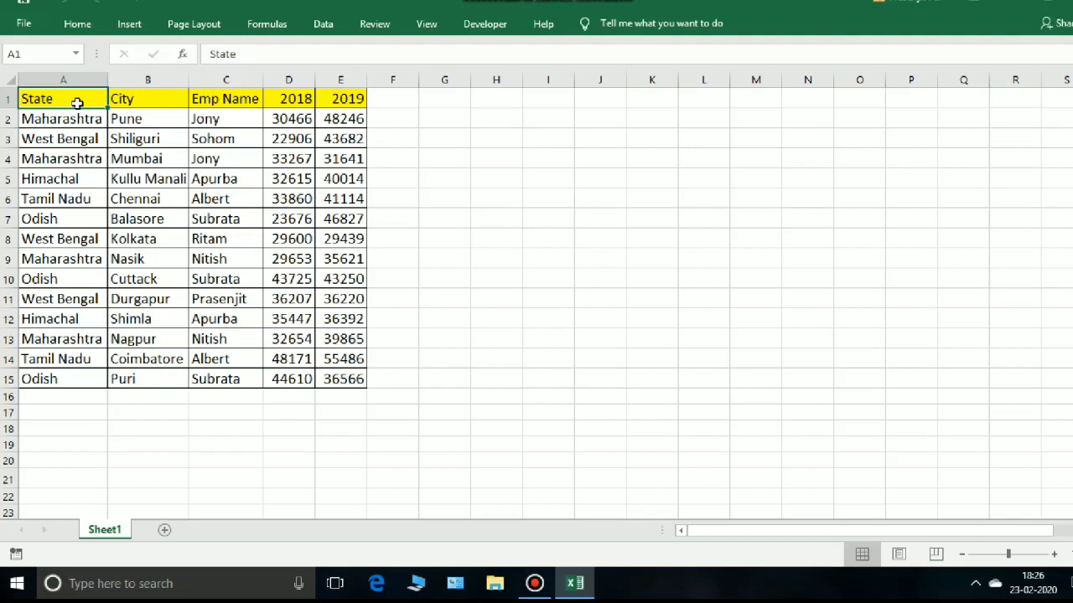
# Select a cell inside the State/City/Emp Name sales table and show the Insert ribbon.
pyautogui.click(130, 219)
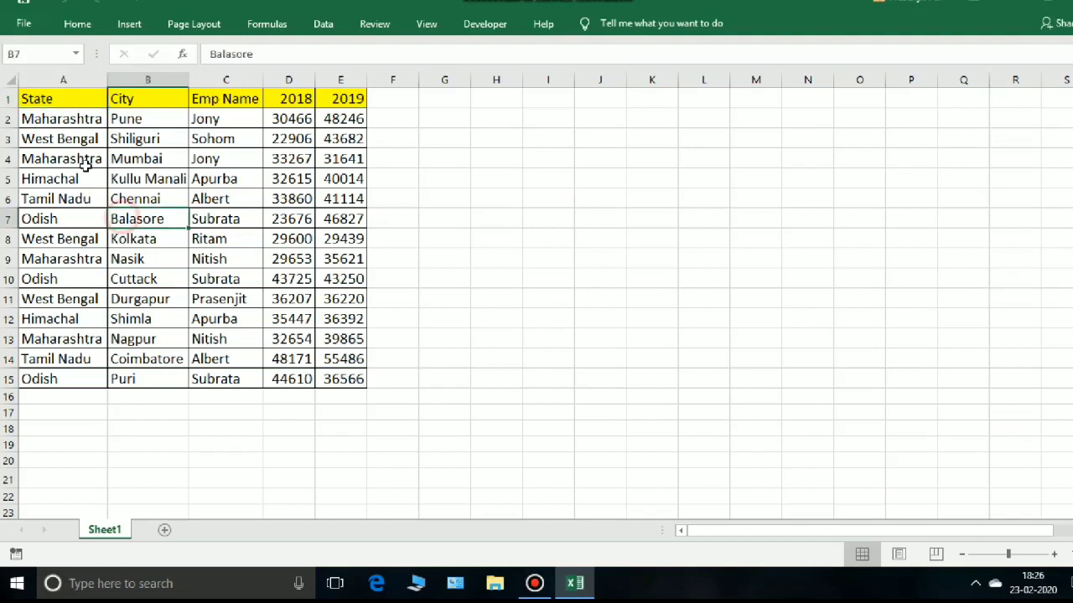
pyautogui.click(141, 27)
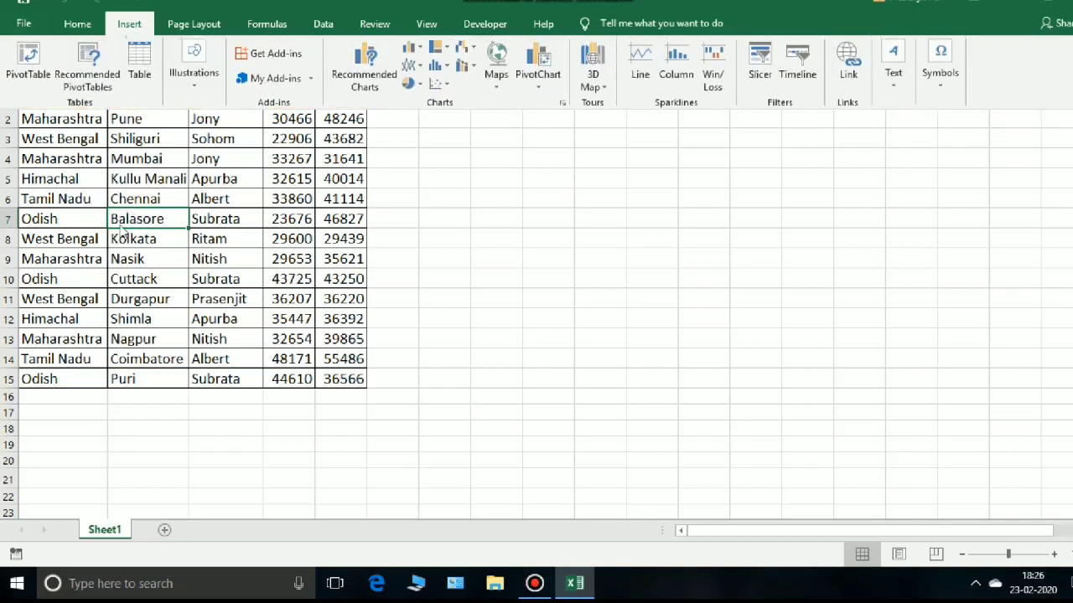
# Insert a PivotTable from Sheet1!$A$1:$E$15 onto a new worksheet, Sheet2.
pyautogui.click(36, 63)
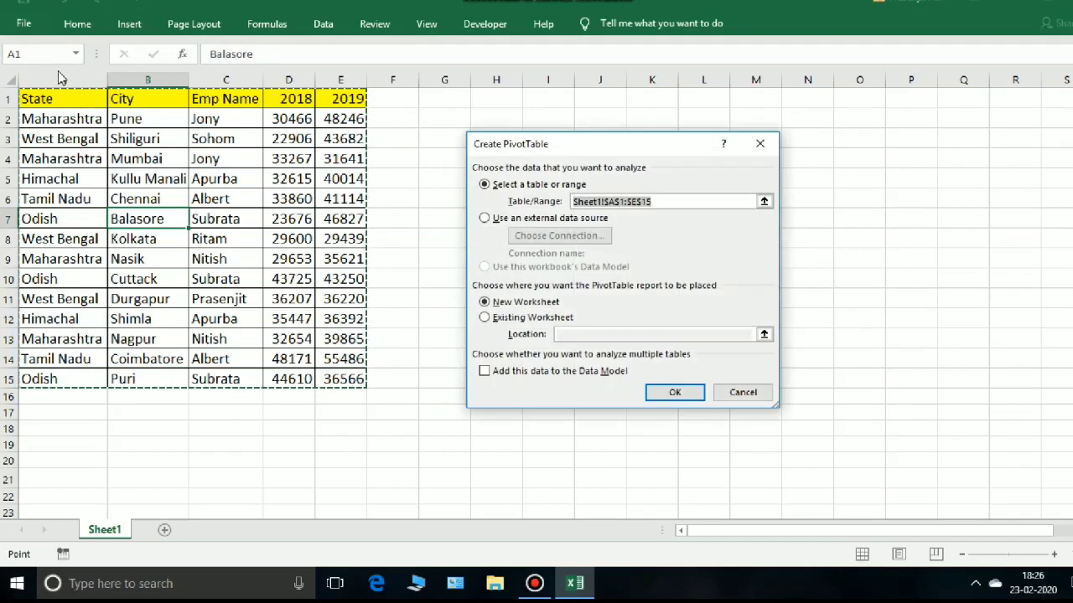
pyautogui.click(676, 395)
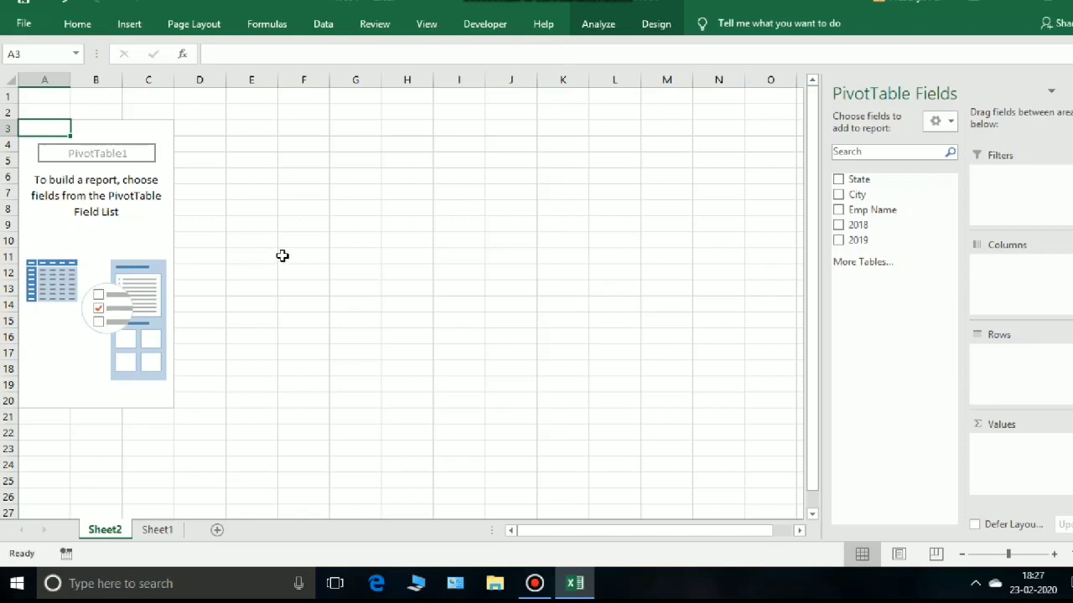
# Add State as rows and Sum of 2019 as values, totalling 564363.
pyautogui.click(838, 180)
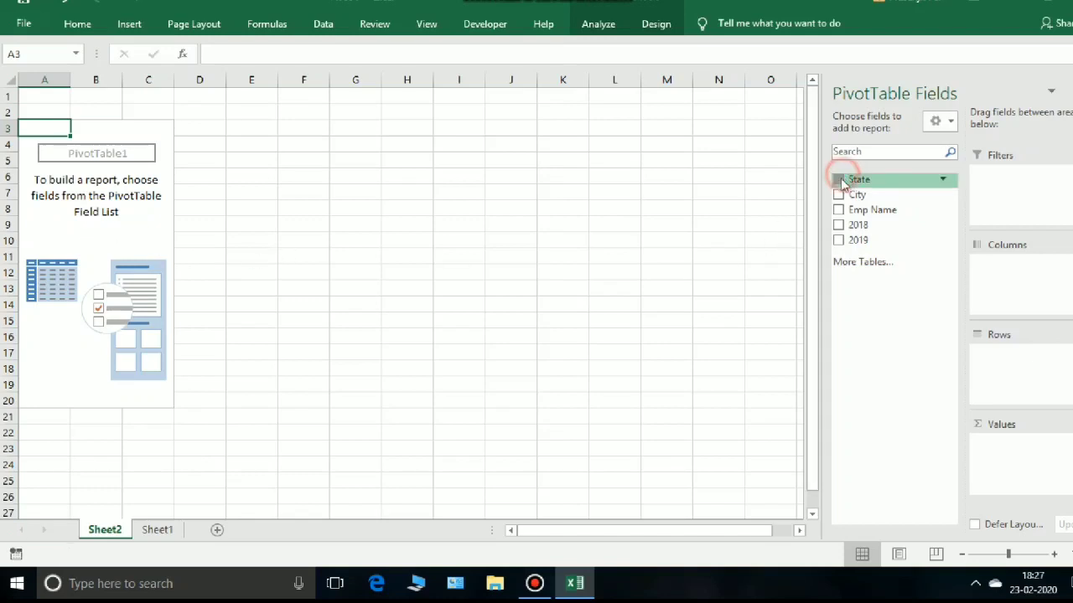
pyautogui.click(839, 240)
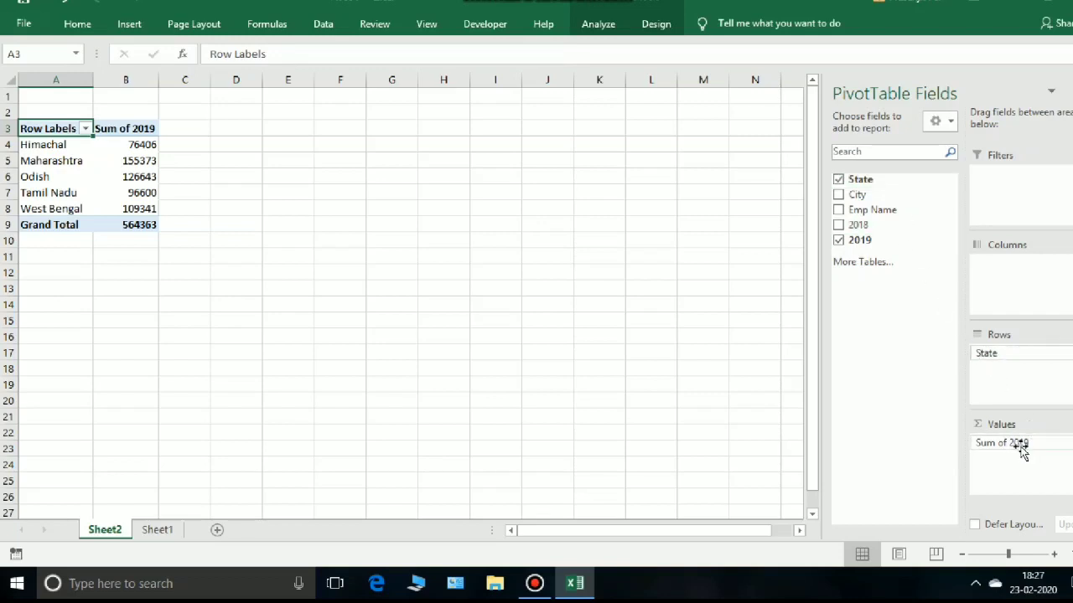
pyautogui.click(159, 530)
pyautogui.click(329, 119)
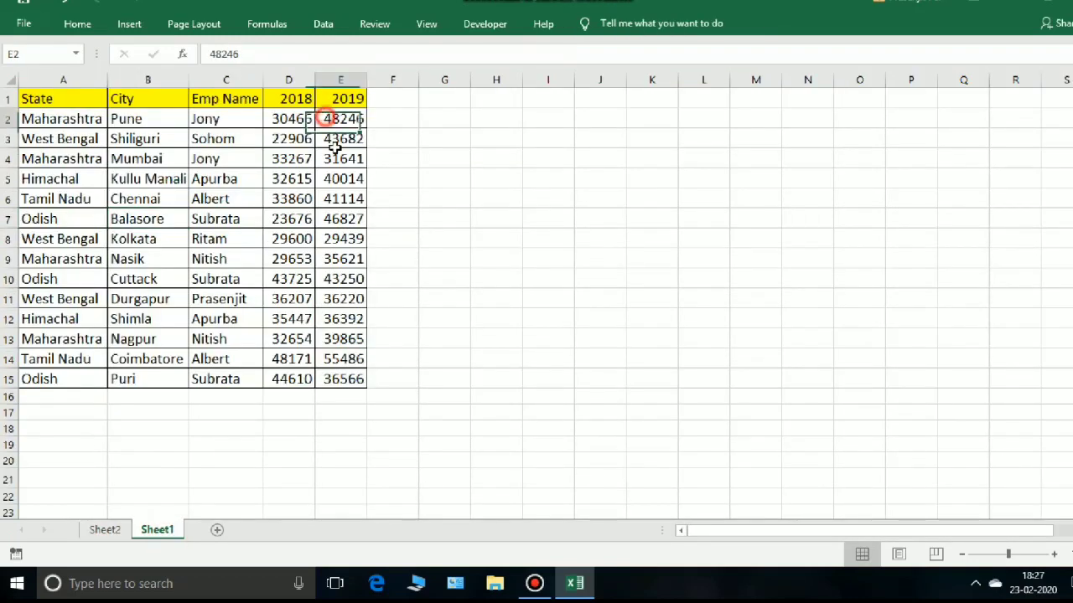
pyautogui.moveTo(334, 148); pyautogui.dragTo(344, 379)
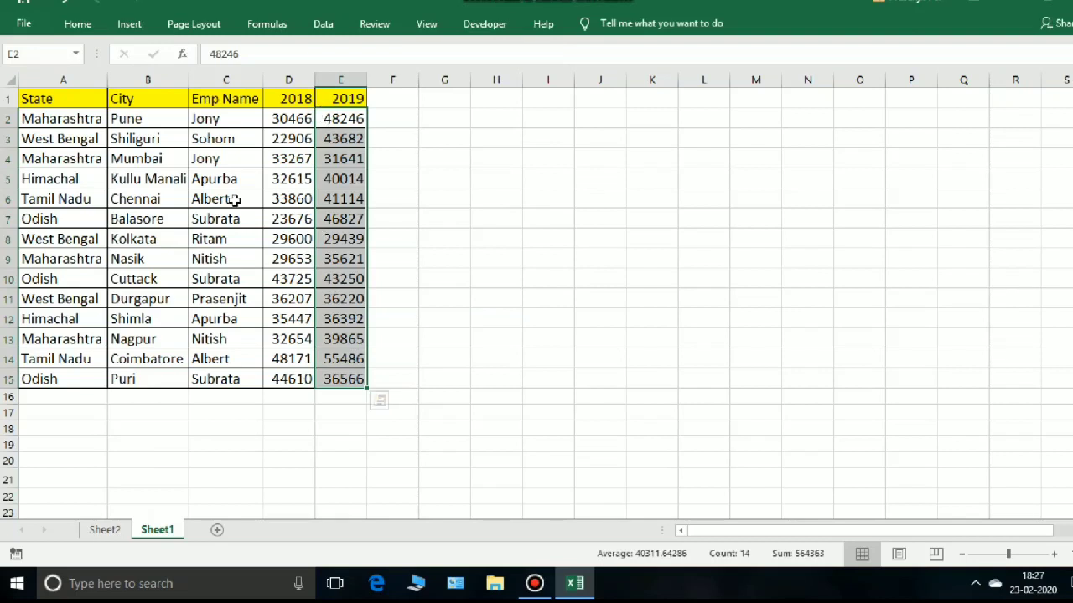
pyautogui.moveTo(90, 125); pyautogui.dragTo(98, 369)
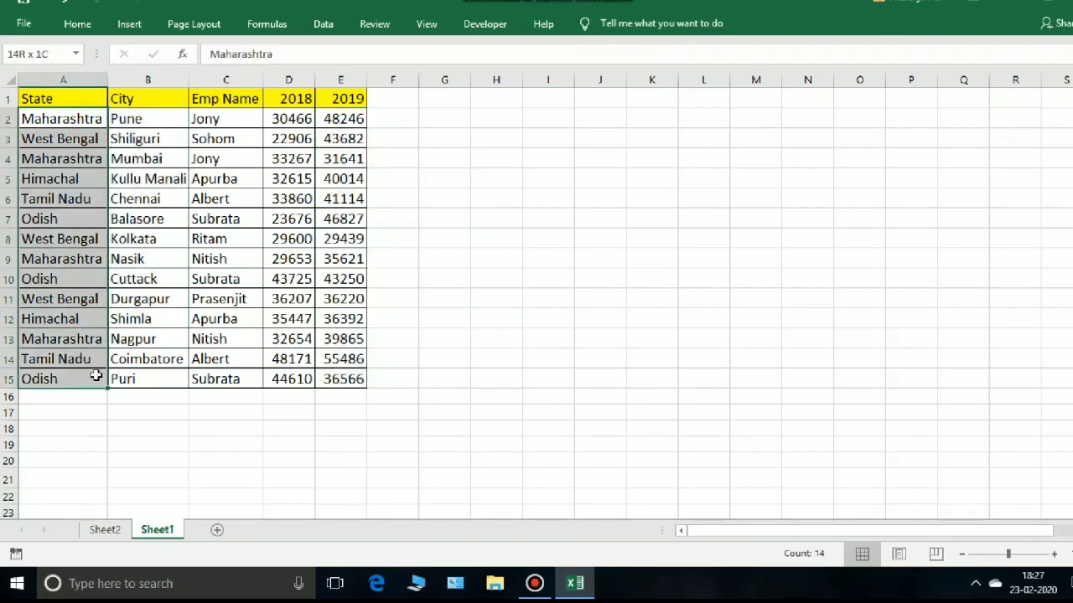
pyautogui.moveTo(221, 117); pyautogui.dragTo(226, 219)
pyautogui.moveTo(340, 118); pyautogui.dragTo(337, 379)
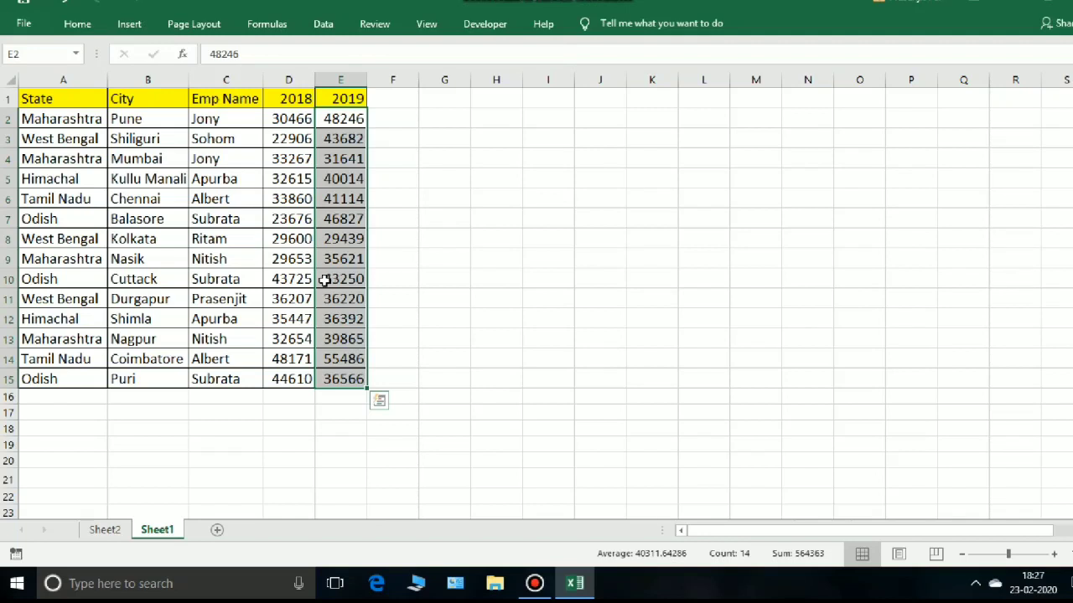
pyautogui.moveTo(82, 100); pyautogui.dragTo(95, 379)
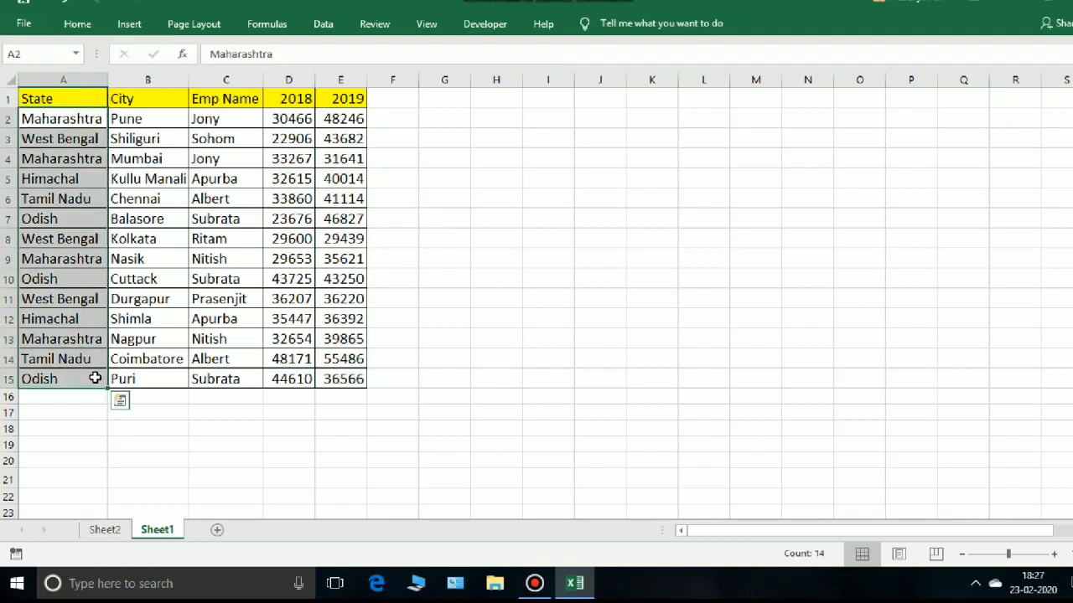
pyautogui.click(102, 529)
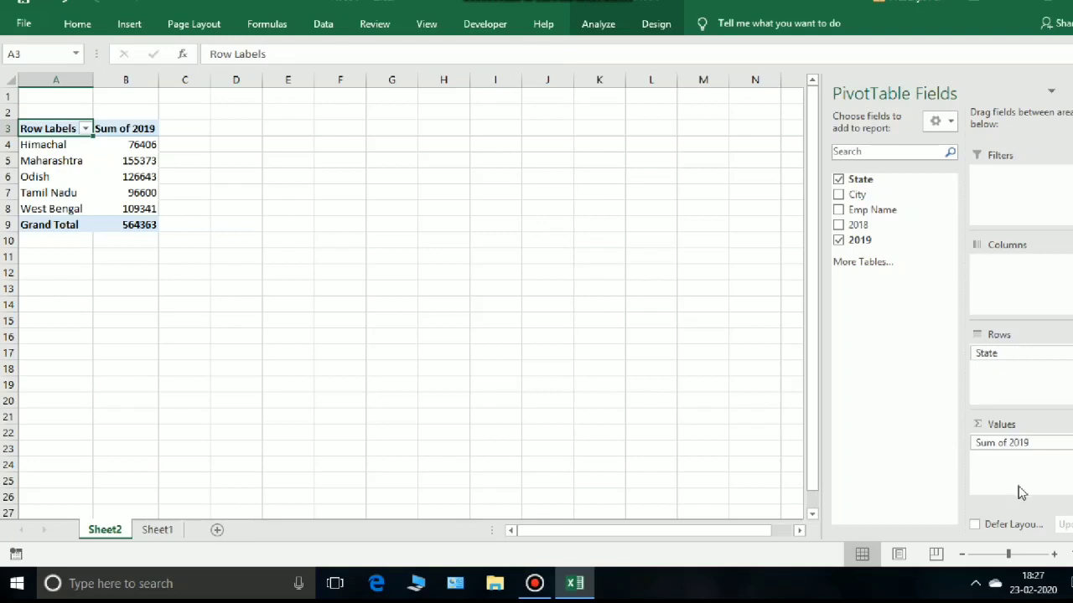
pyautogui.click(156, 530)
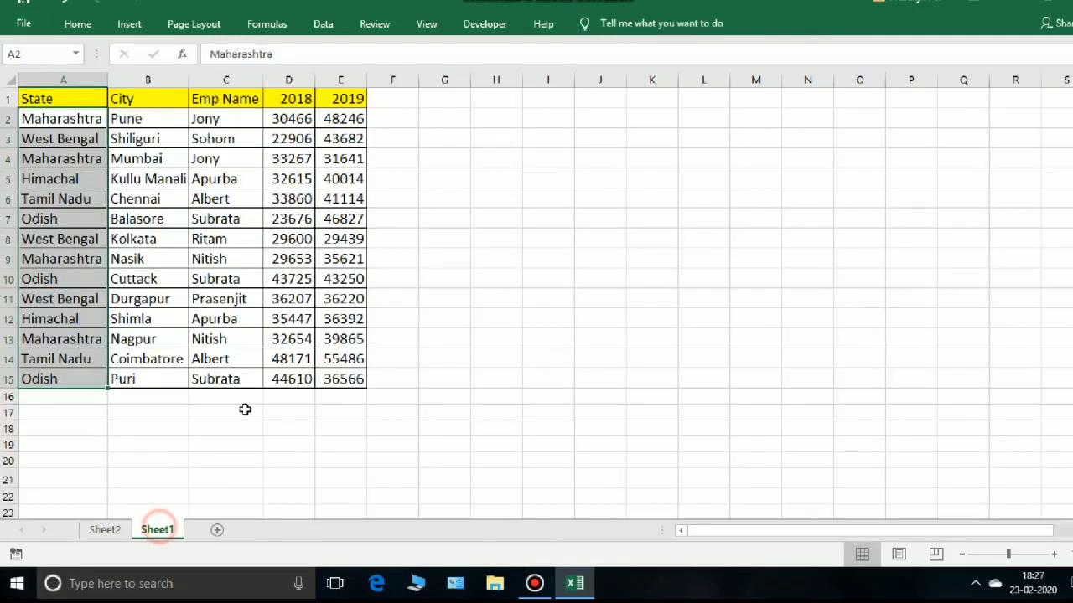
pyautogui.click(331, 120)
pyautogui.moveTo(334, 140); pyautogui.dragTo(342, 367)
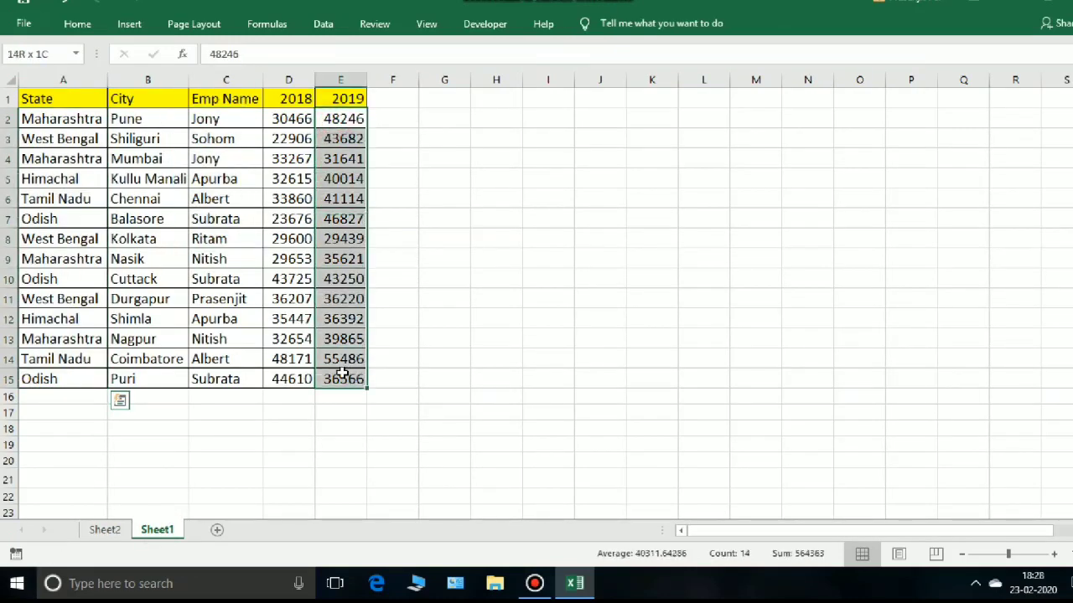
pyautogui.click(102, 529)
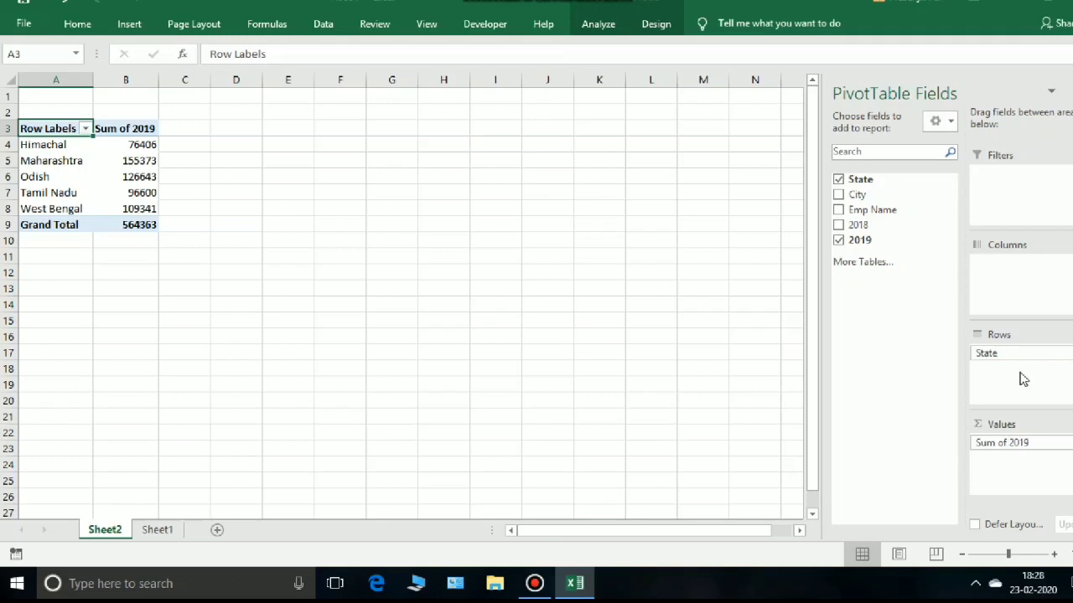
# Swap the row fields so City comes first with State re-added after it.
pyautogui.click(838, 179)
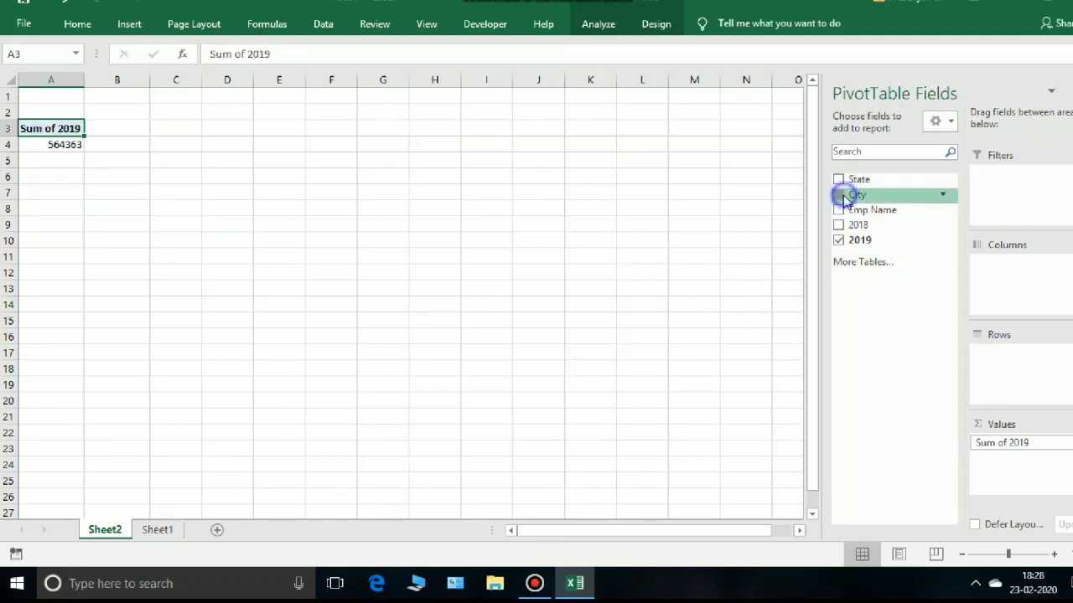
pyautogui.click(838, 194)
pyautogui.click(838, 179)
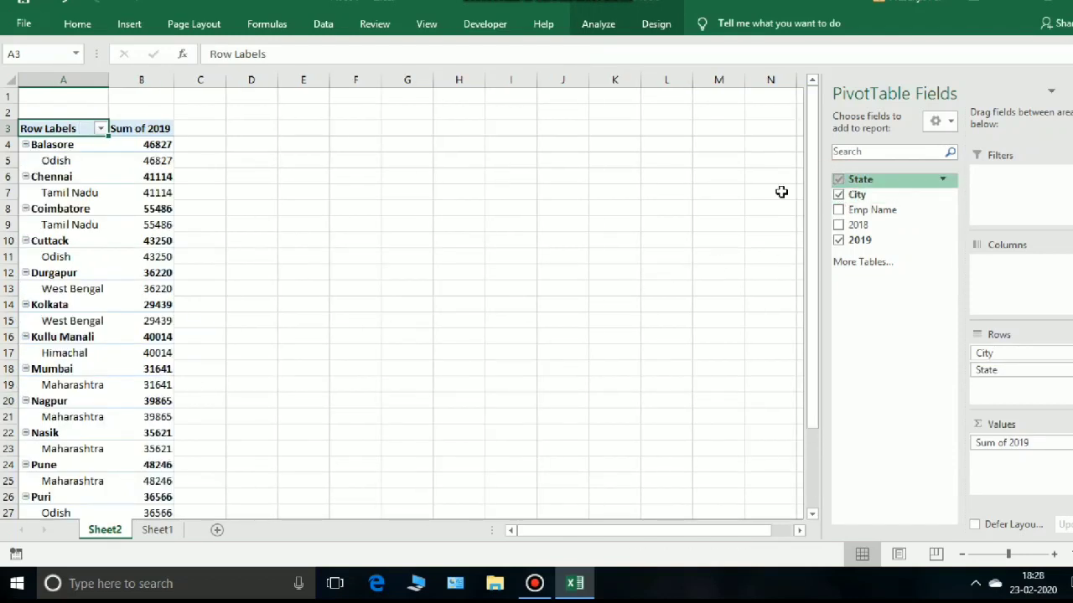
pyautogui.scroll(-5, 180, 333)
pyautogui.scroll(2, 151, 327)
pyautogui.scroll(1, 125, 307)
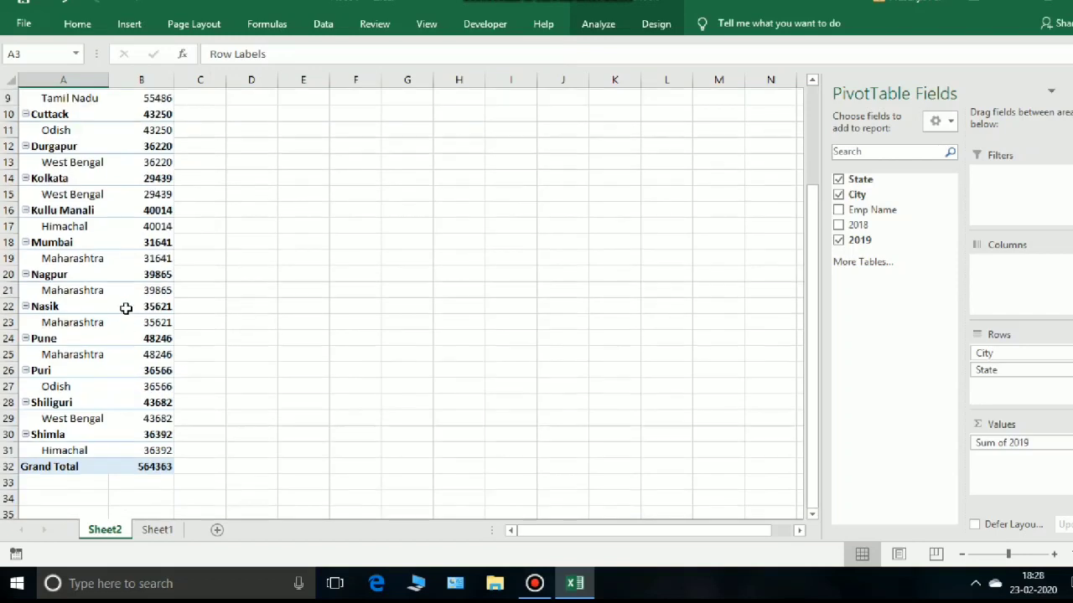
pyautogui.scroll(3, 126, 307)
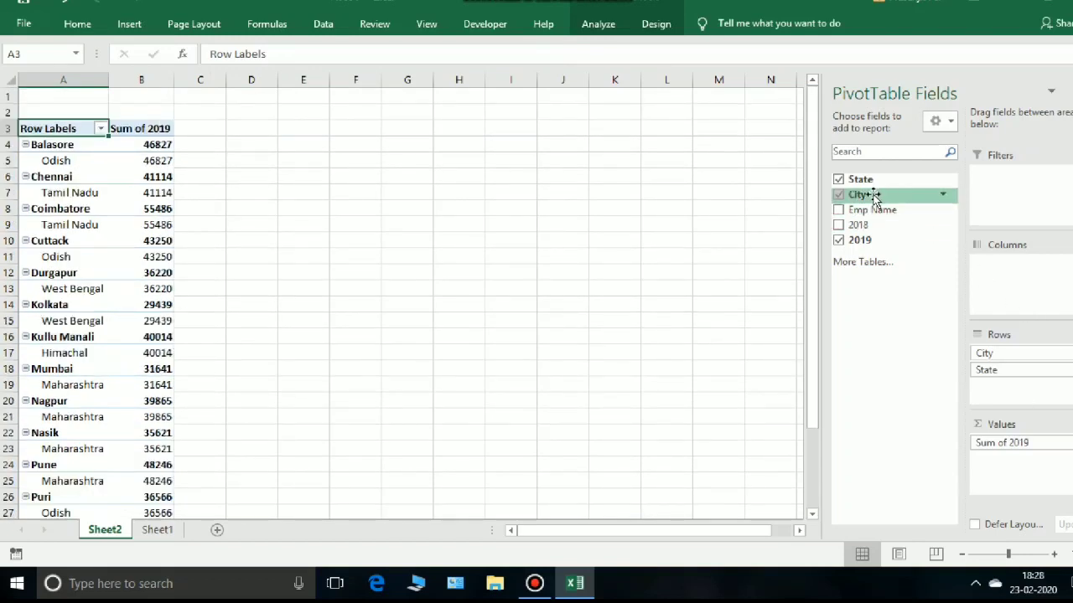
# Re-toggle City and State so City stays the top row field over State.
pyautogui.click(839, 196)
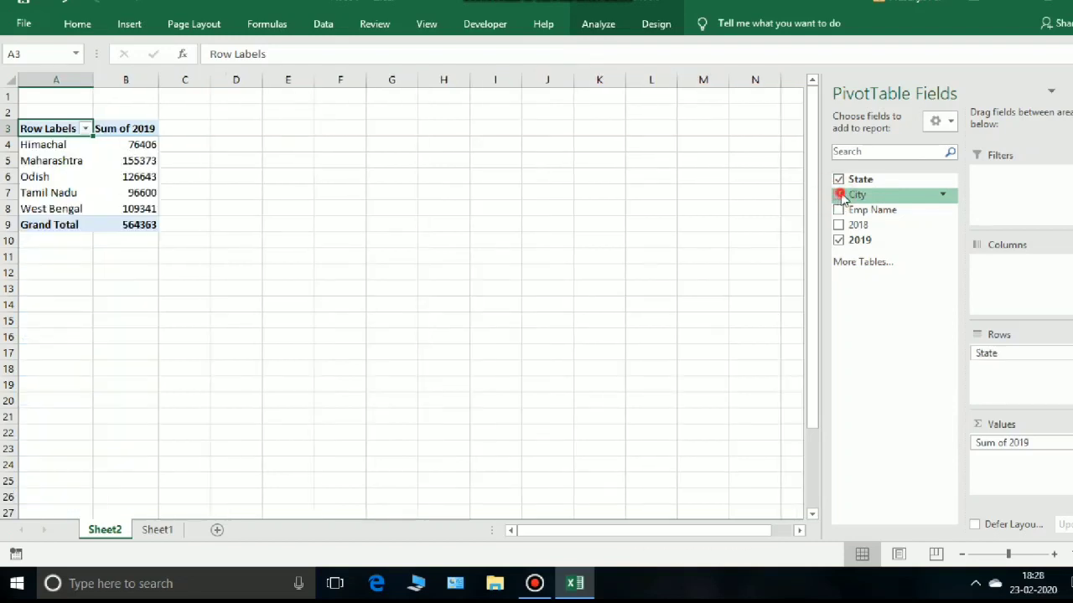
pyautogui.click(838, 195)
pyautogui.click(838, 179)
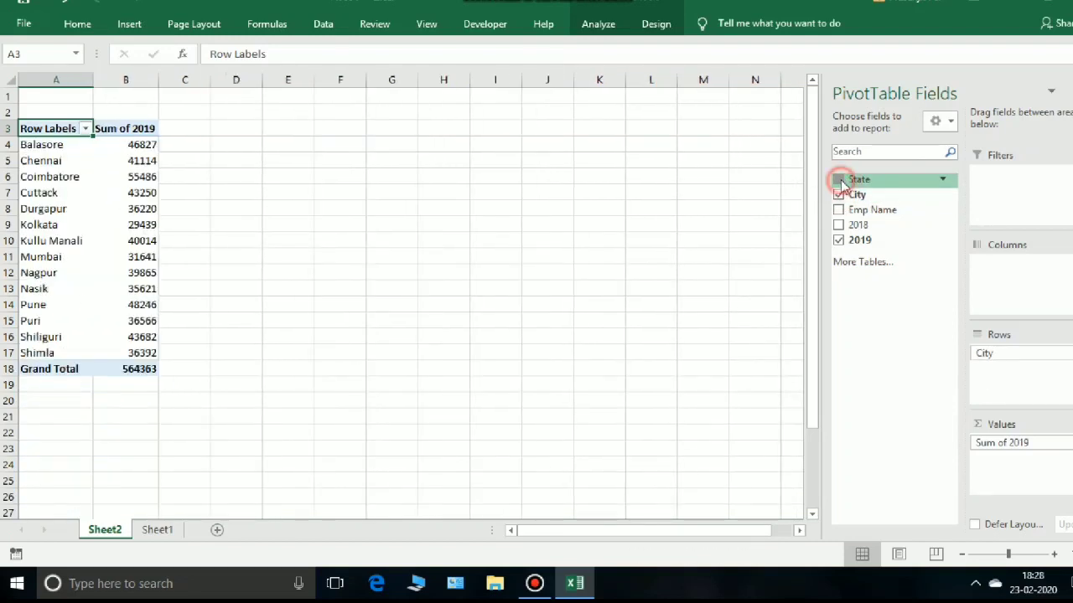
pyautogui.click(839, 180)
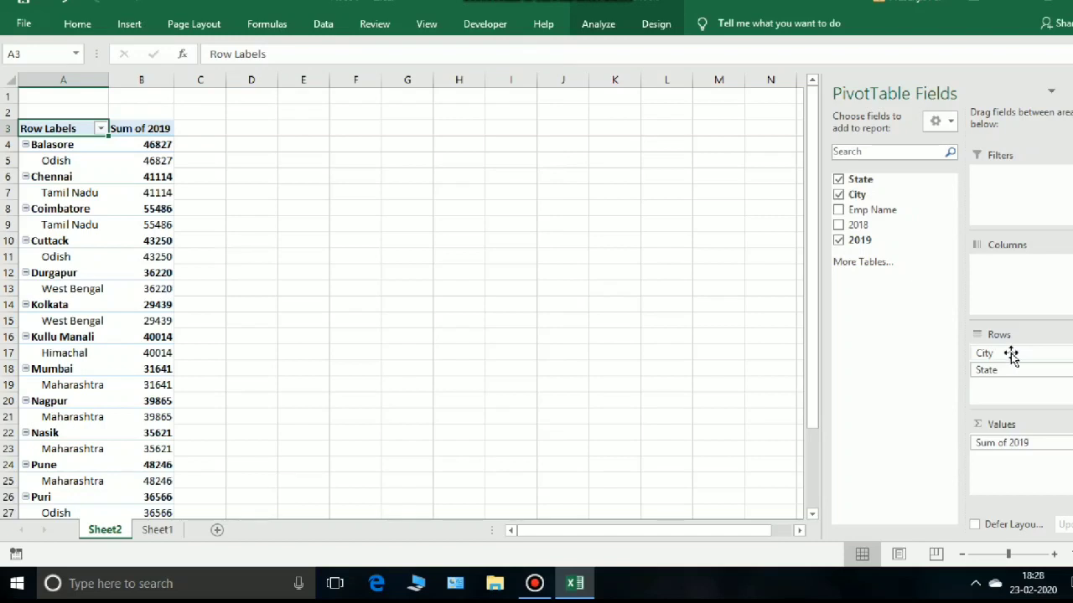
# Move City below State in the Rows area, then remove City from the pivot.
pyautogui.moveTo(1011, 357); pyautogui.dragTo(1015, 394)
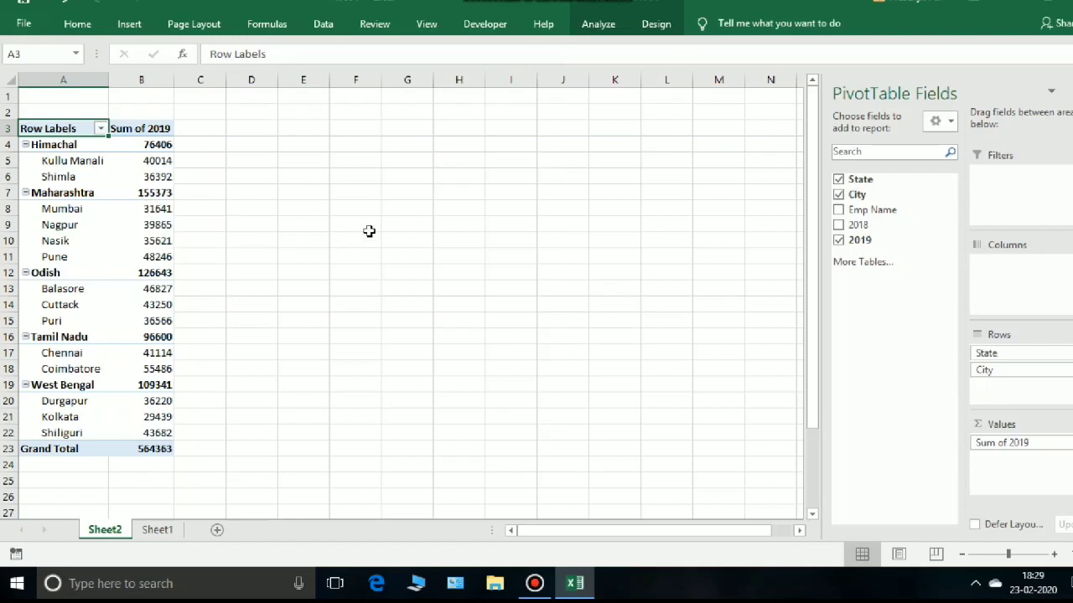
pyautogui.click(838, 194)
# Remove 2019 and add Emp Name as a row field nested under each state.
pyautogui.click(838, 241)
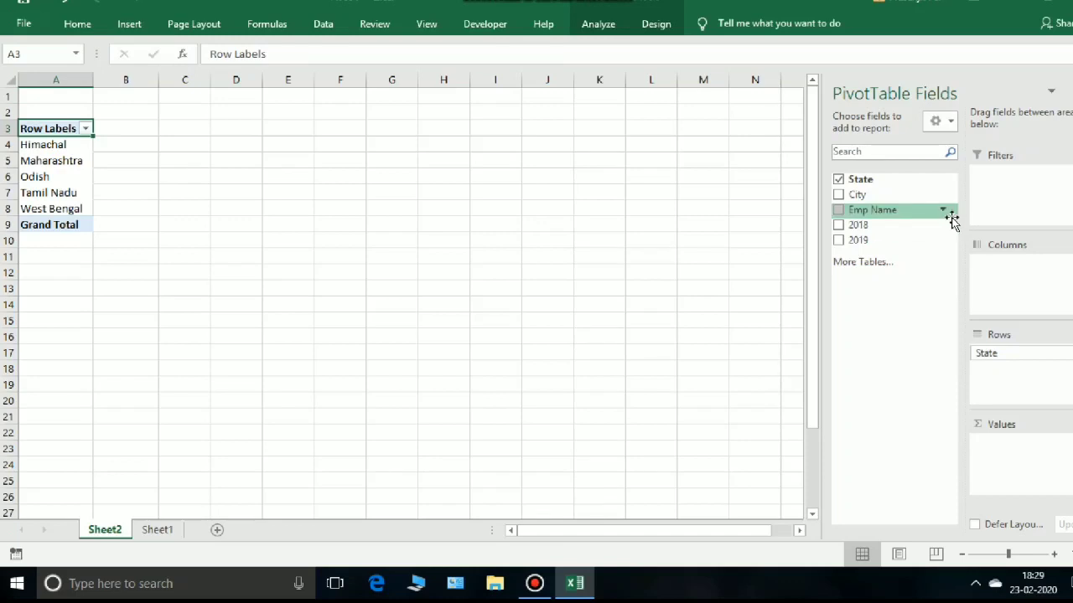
pyautogui.moveTo(888, 225)
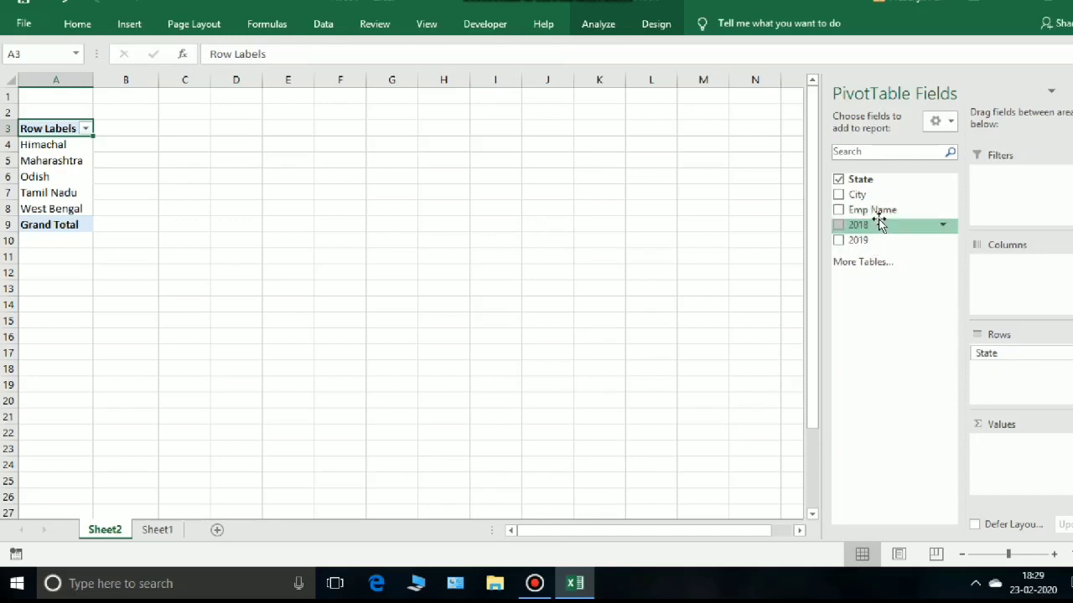
pyautogui.moveTo(876, 210)
pyautogui.mouseDown()
pyautogui.moveTo(1021, 463)
pyautogui.moveTo(1011, 459)
pyautogui.mouseUp()
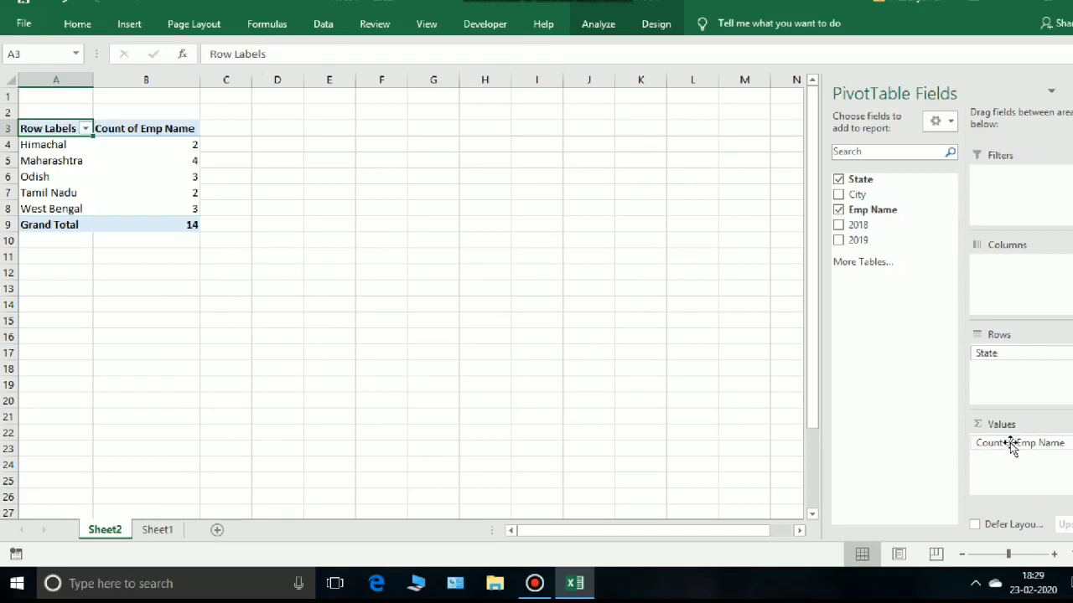
pyautogui.click(839, 211)
pyautogui.click(839, 210)
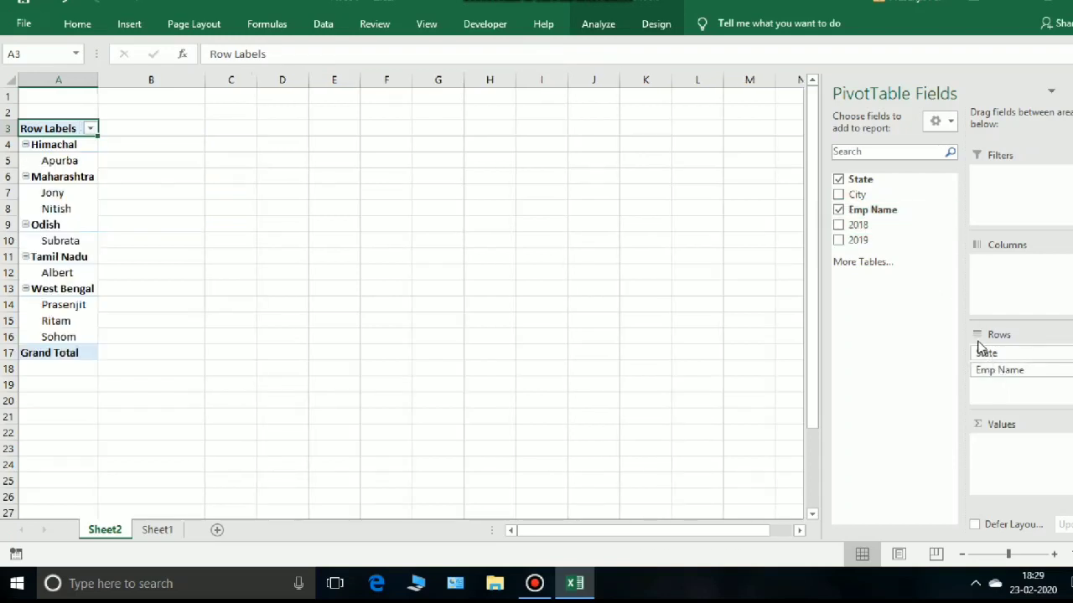
# Select the Emp Name column on Sheet1, then uncheck Emp Name in the Sheet2 pivot.
pyautogui.click(155, 530)
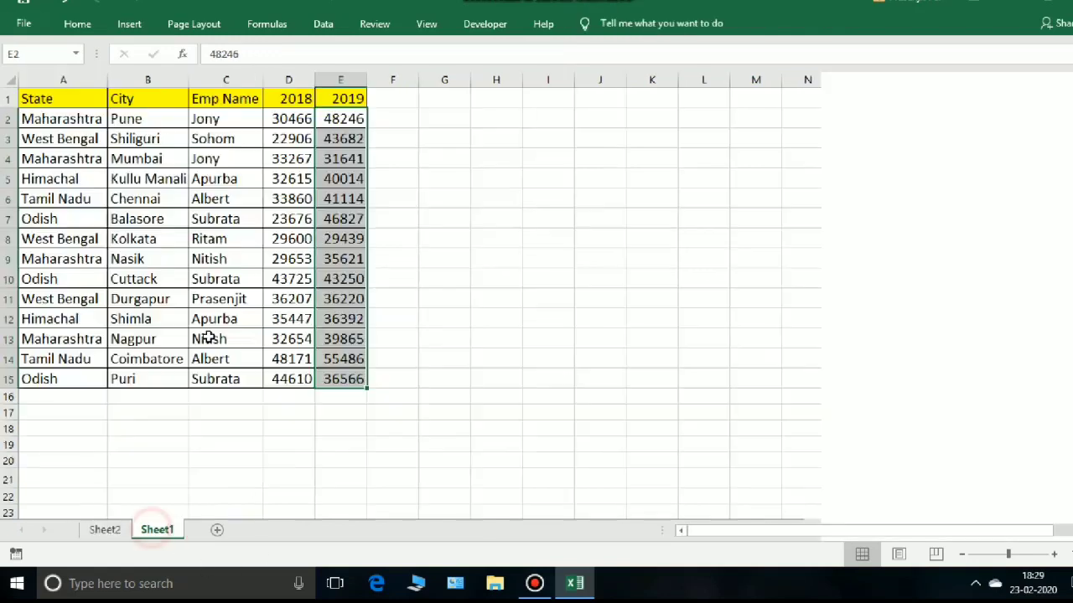
pyautogui.moveTo(224, 122); pyautogui.dragTo(237, 377)
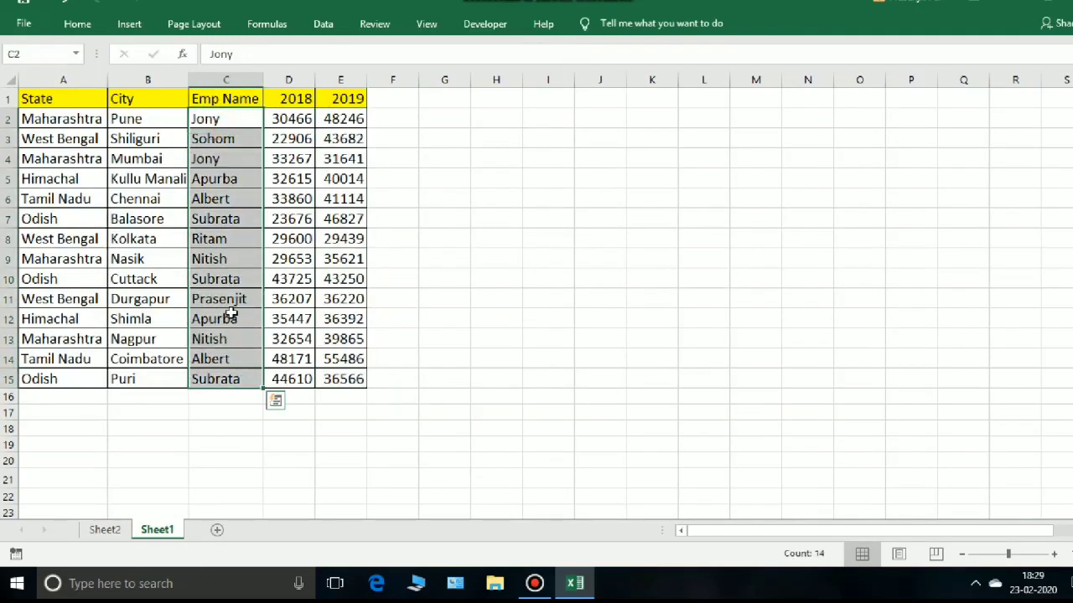
pyautogui.click(117, 530)
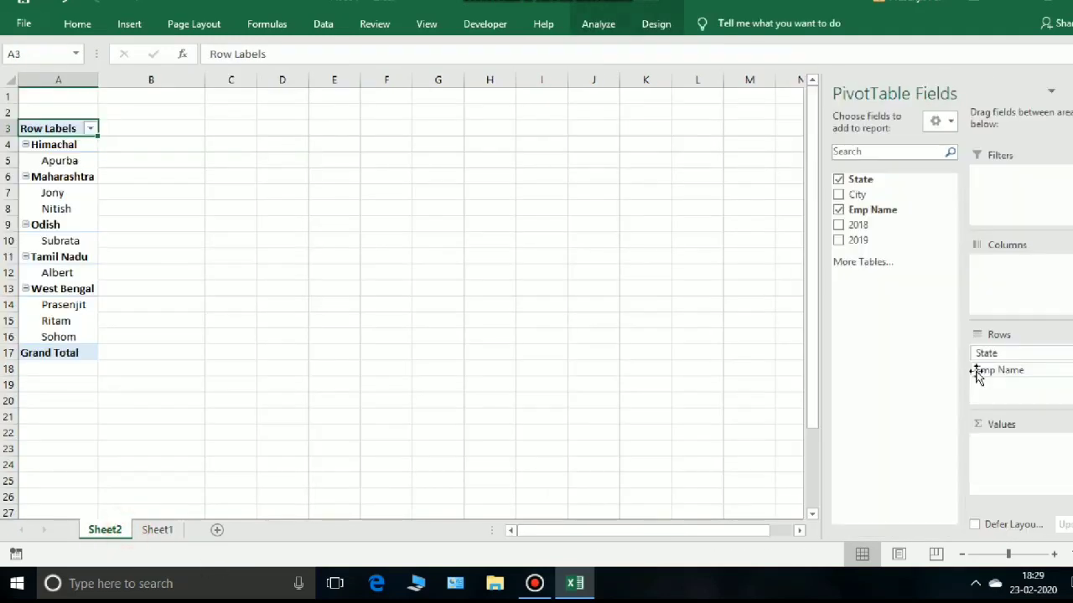
pyautogui.click(839, 210)
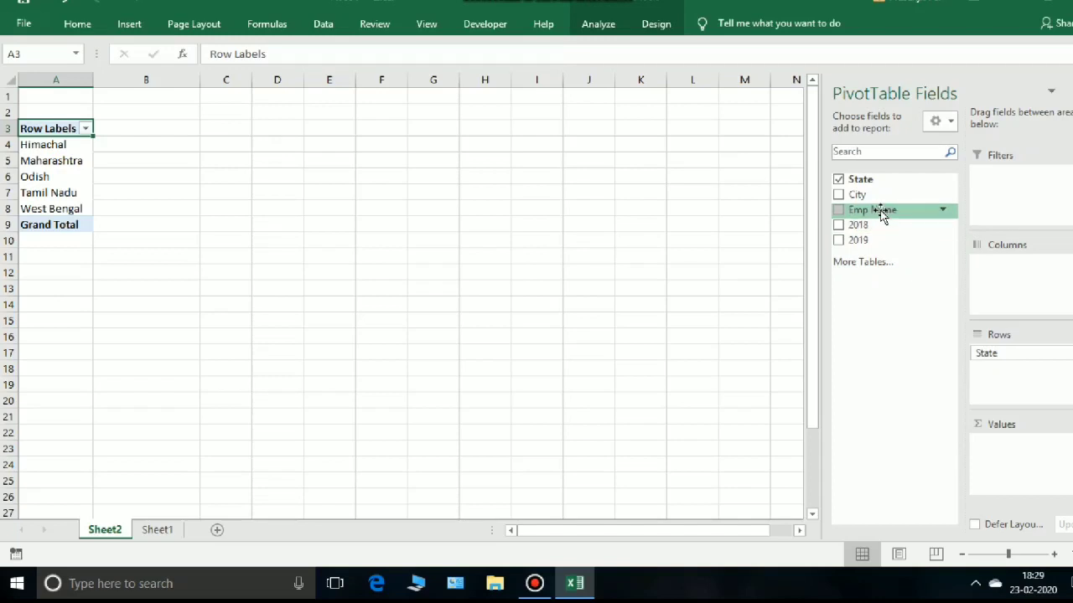
# Put Emp Name in Values to count employees per state, briefly adding and removing 2018.
pyautogui.moveTo(879, 214); pyautogui.dragTo(1026, 444)
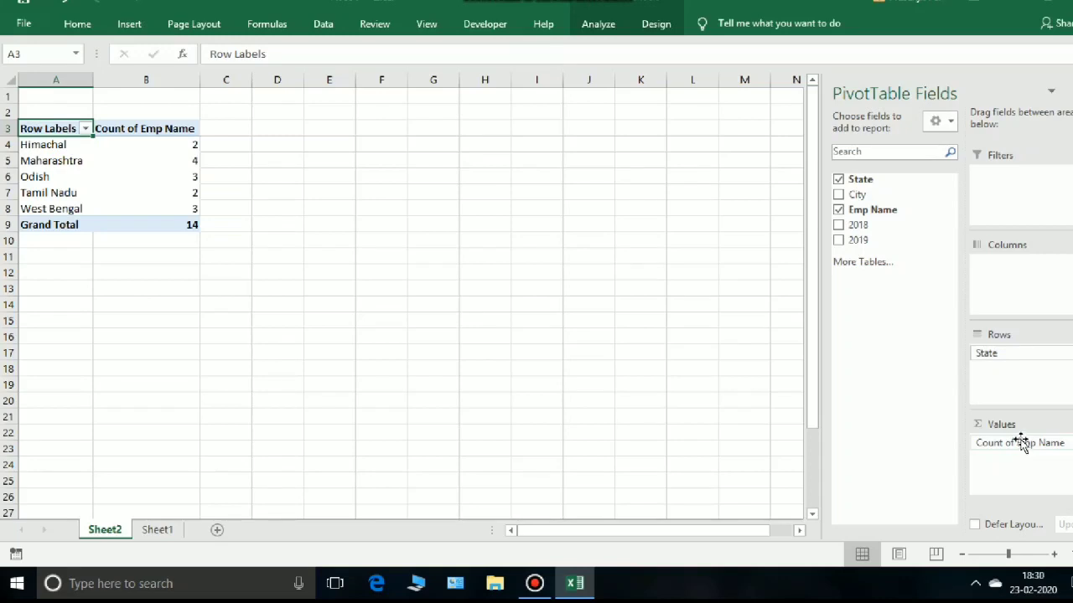
pyautogui.click(838, 225)
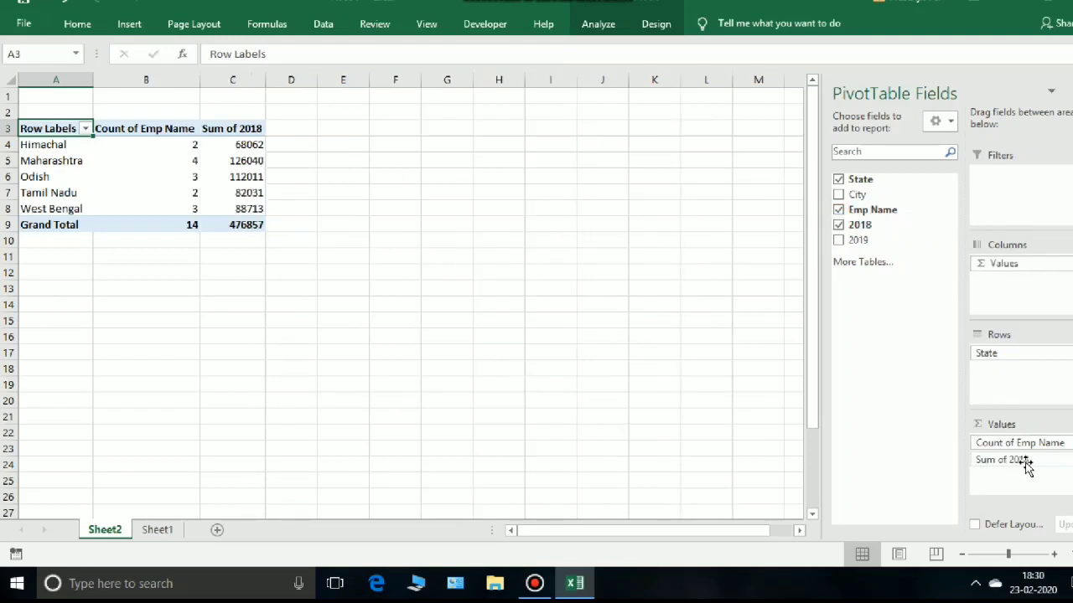
pyautogui.click(839, 225)
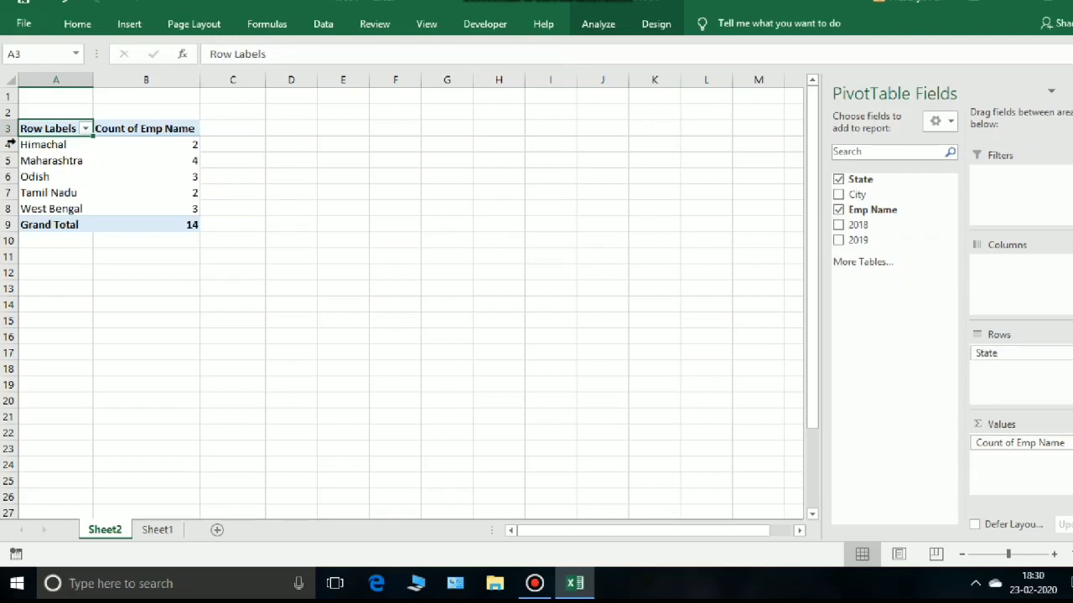
# Nest City under State in Rows, one employee per city, and start adding 2019 to Values.
pyautogui.click(154, 140)
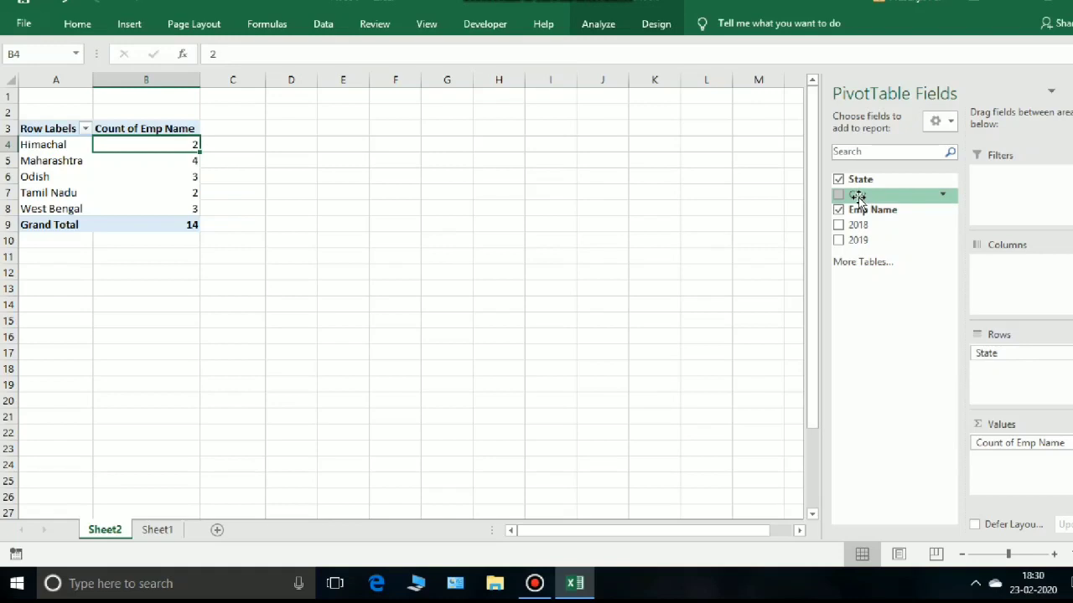
pyautogui.moveTo(856, 195); pyautogui.dragTo(993, 373)
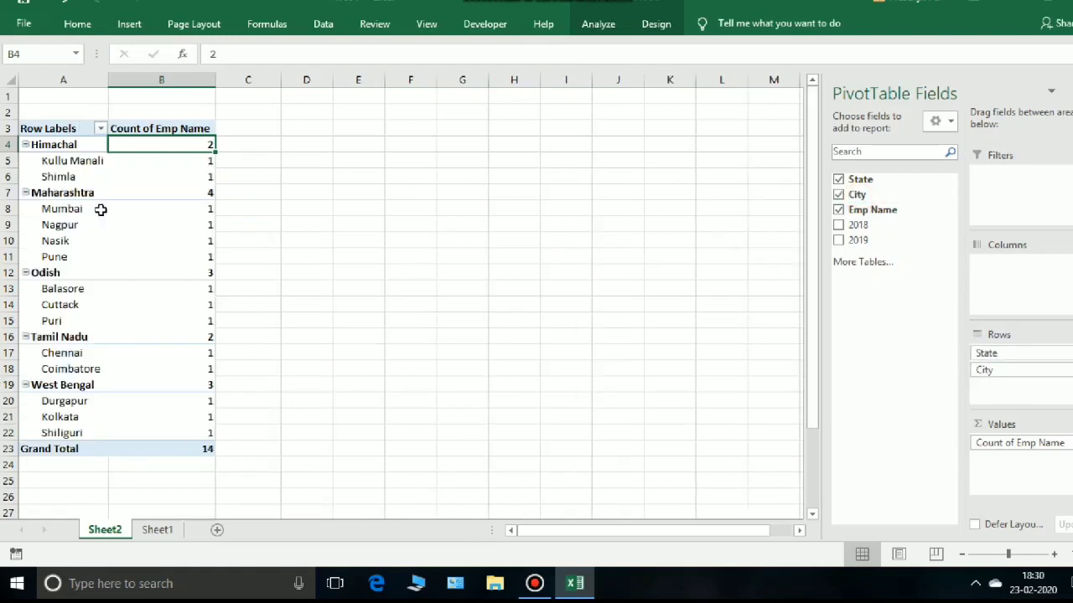
pyautogui.moveTo(857, 225); pyautogui.dragTo(997, 469)
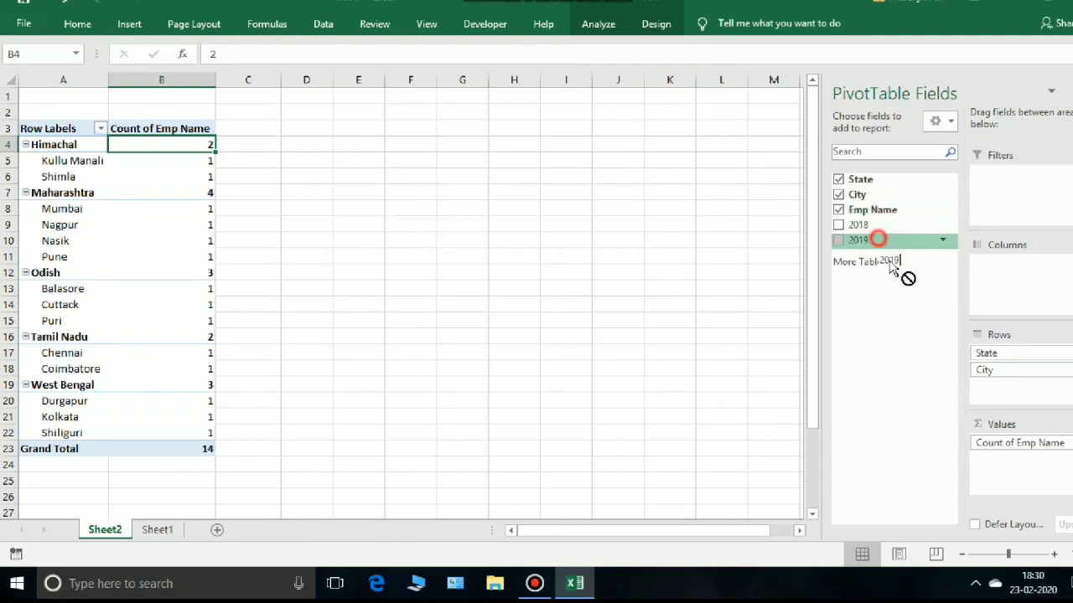
# Remove the Emp Name count and State grouping, leaving Sum of 2019 by the 14 cities.
pyautogui.click(838, 209)
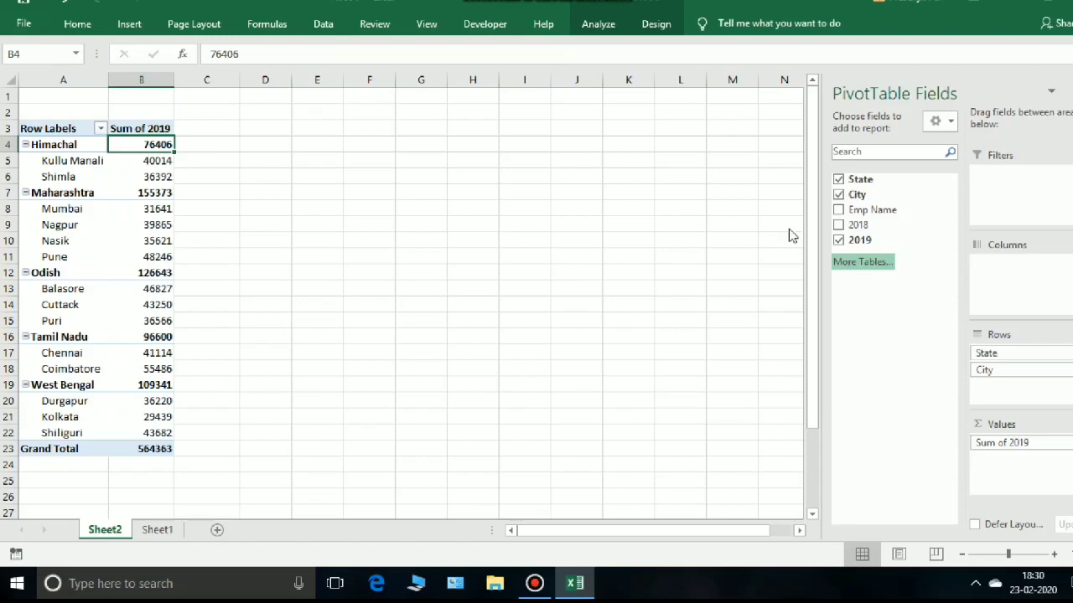
pyautogui.click(839, 180)
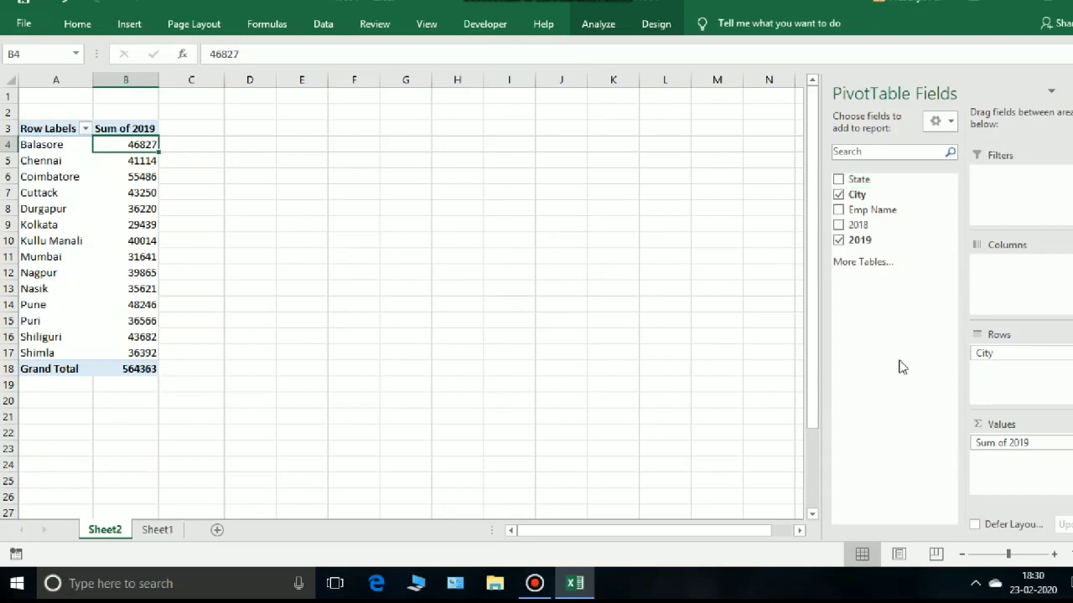
pyautogui.click(866, 181)
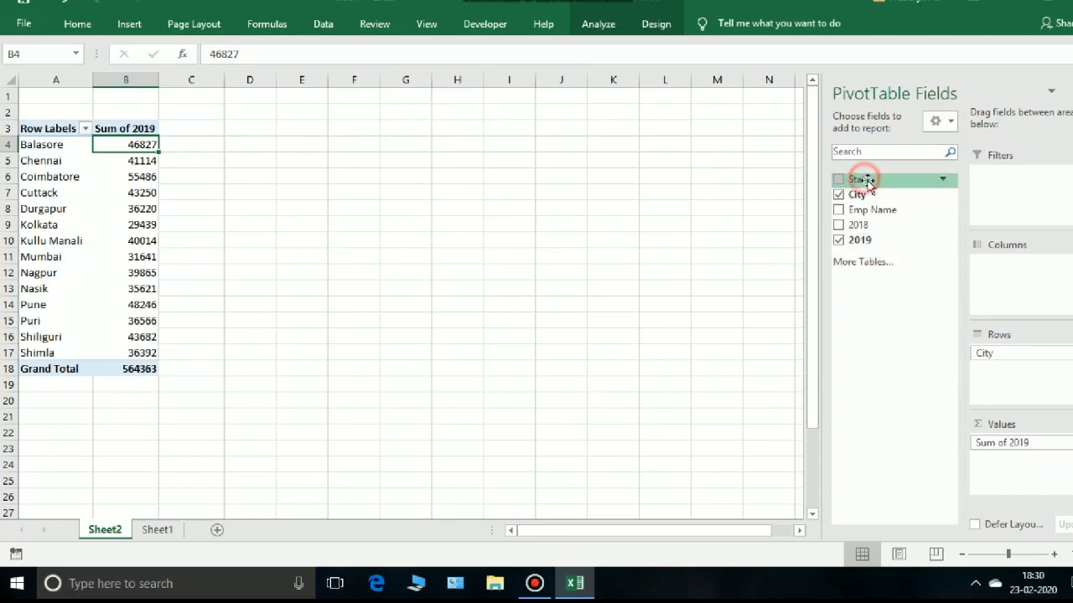
# Make State a report filter above the pivot and open its state list in B1.
pyautogui.moveTo(866, 181); pyautogui.dragTo(987, 189)
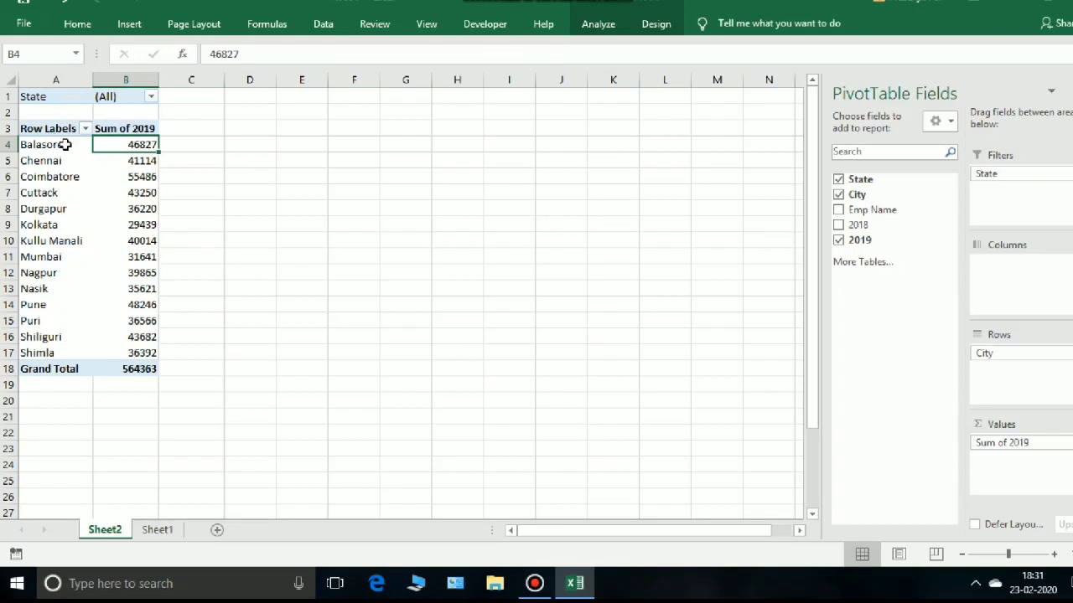
pyautogui.click(150, 99)
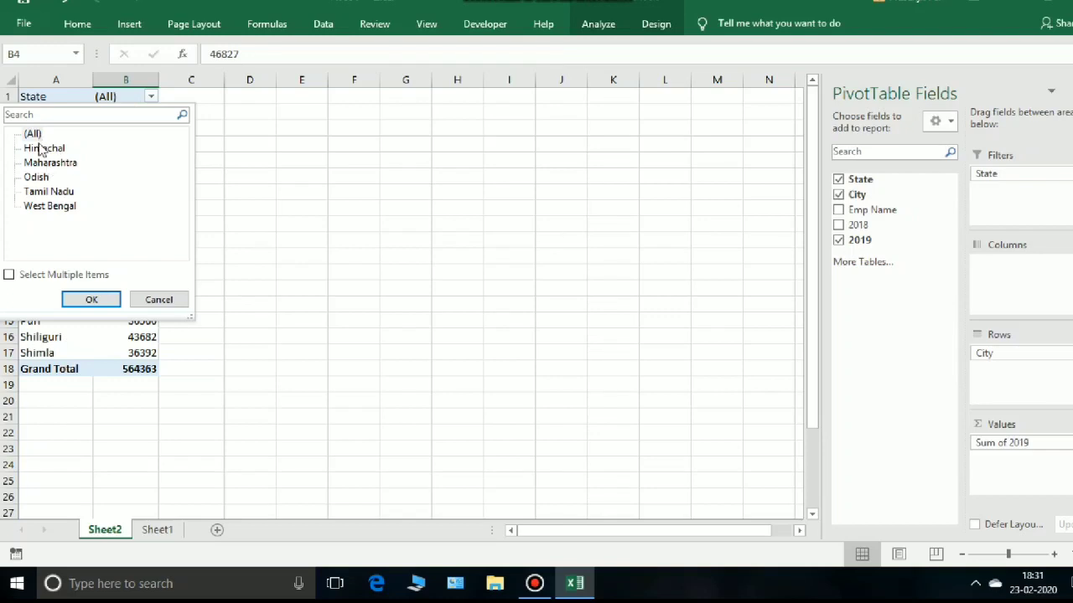
# Filter the pivot to West Bengal only and select its city rows and total.
pyautogui.click(71, 209)
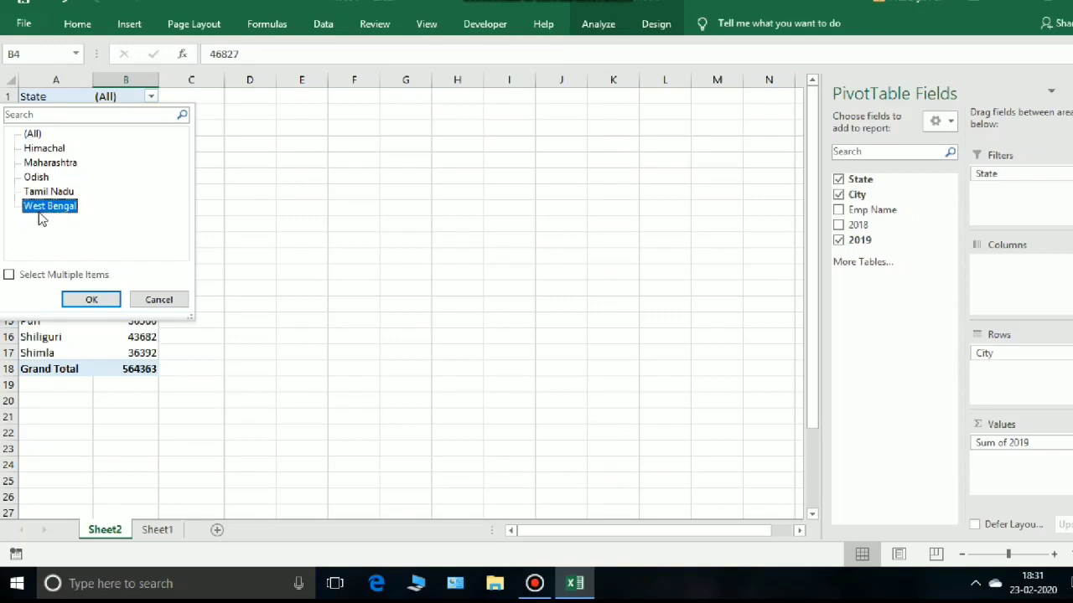
pyautogui.click(89, 300)
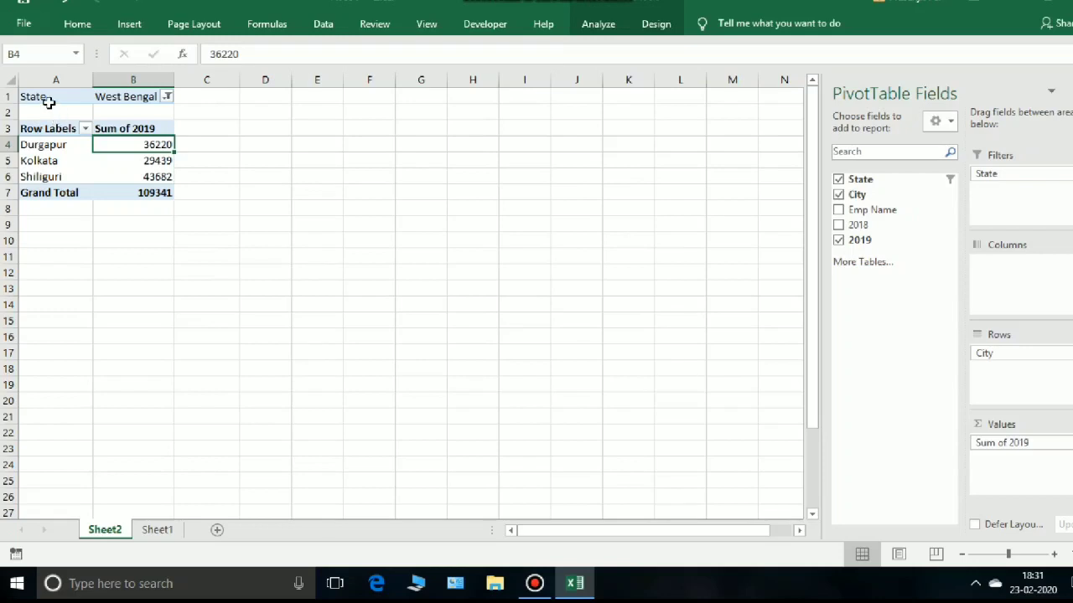
pyautogui.moveTo(52, 144); pyautogui.dragTo(139, 189)
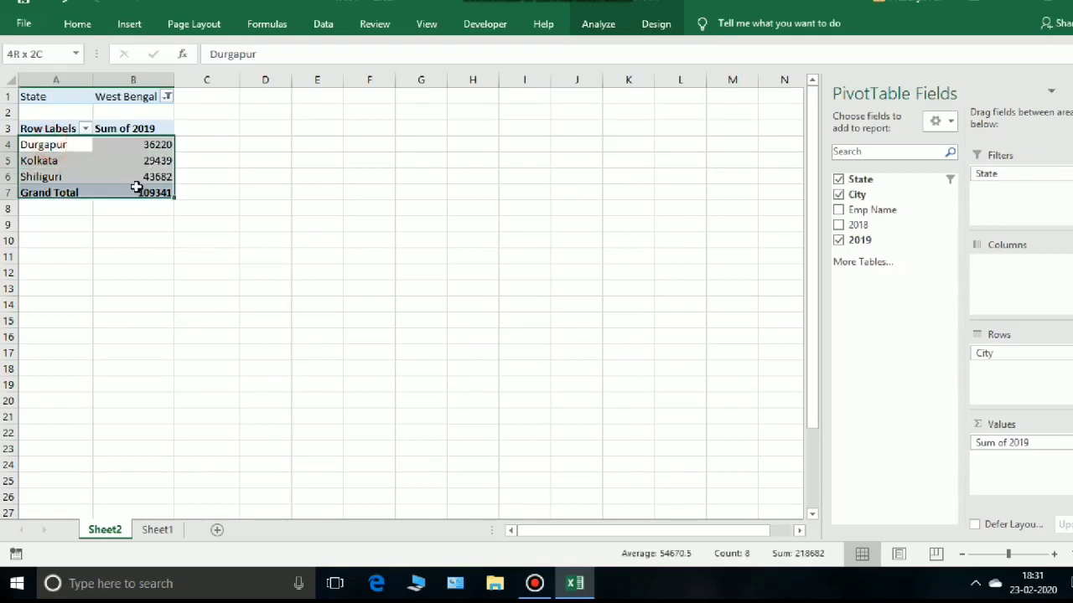
pyautogui.moveTo(139, 161)
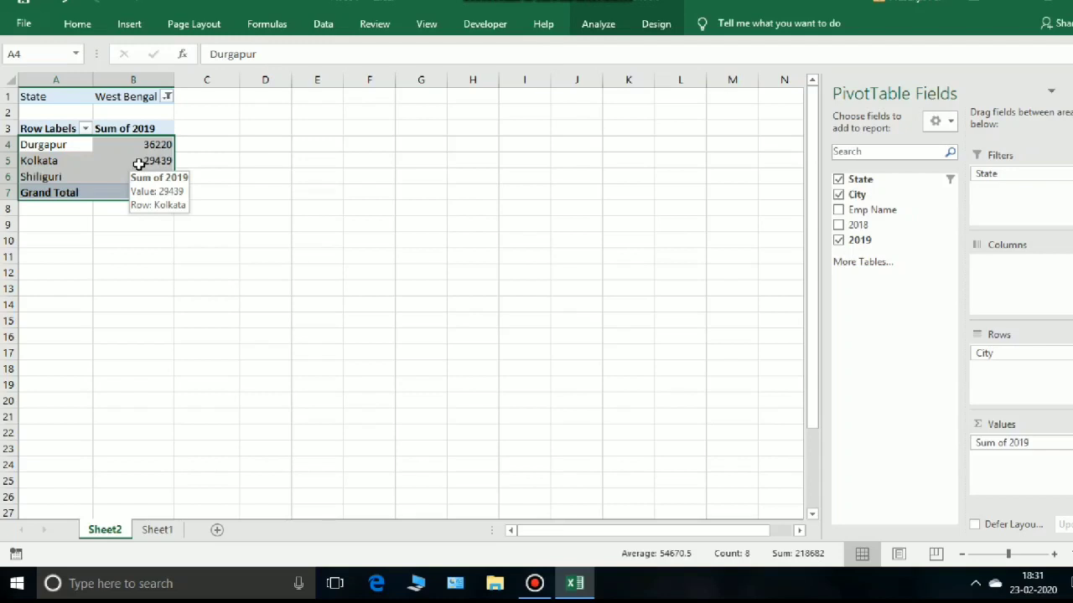
# Switch the State filter to multiple items, Maharashtra and West Bengal, for a 264714 total.
pyautogui.click(168, 97)
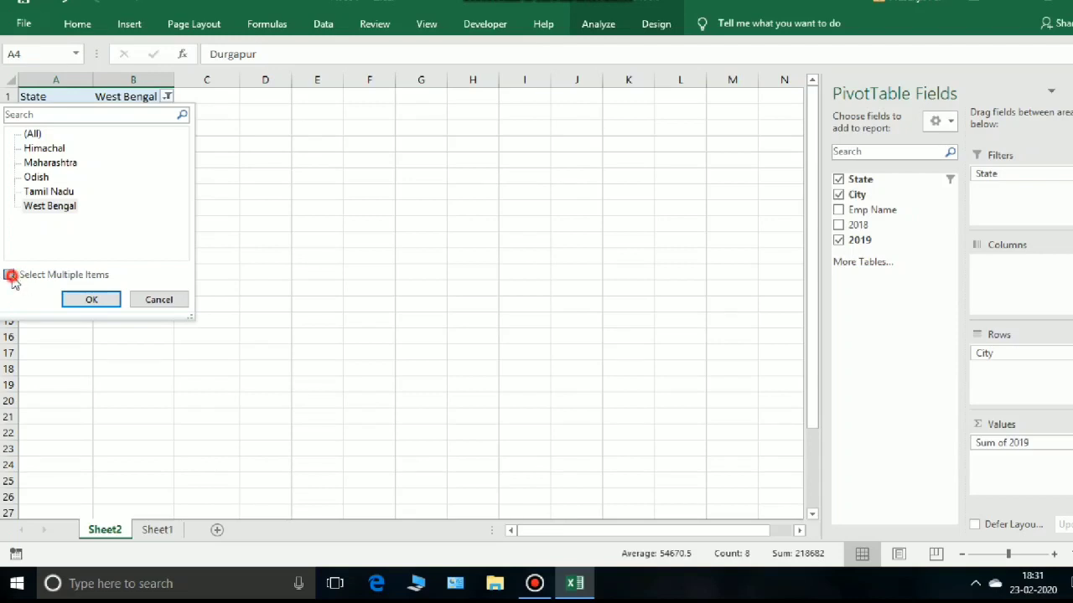
pyautogui.click(10, 277)
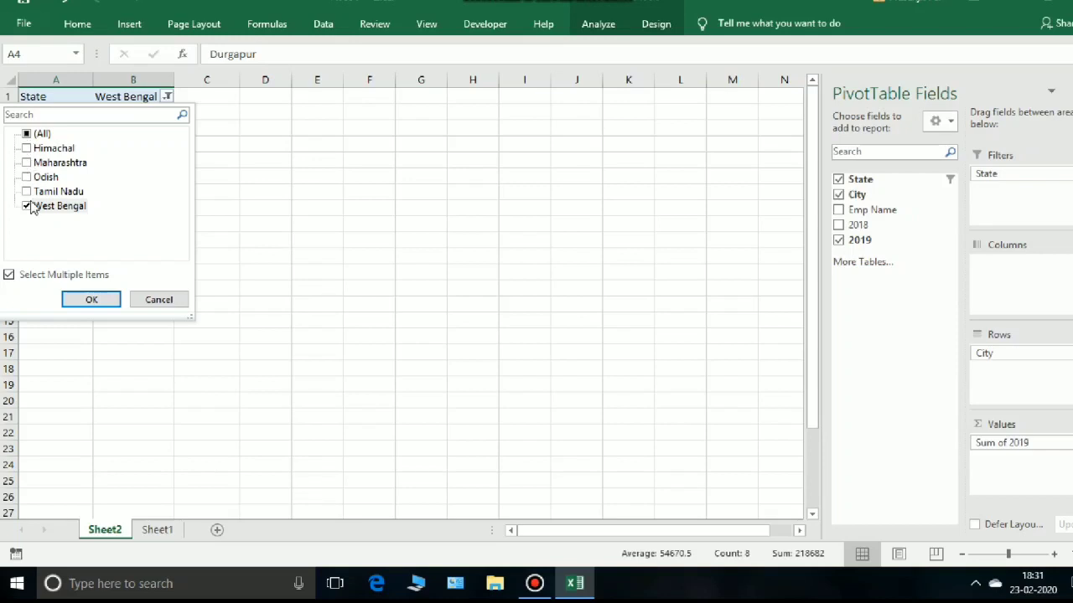
pyautogui.click(26, 164)
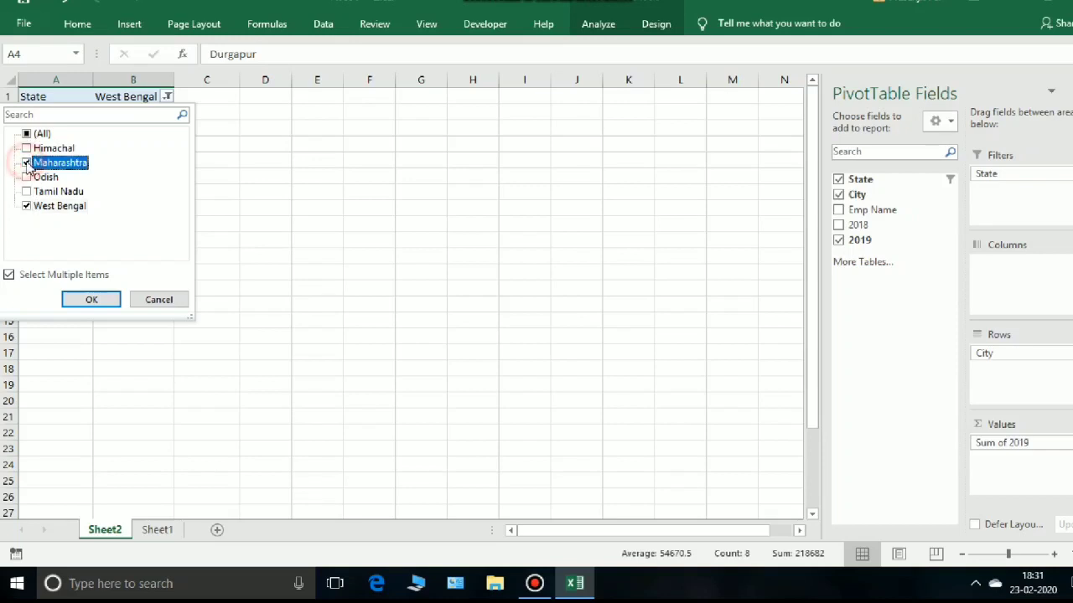
pyautogui.click(27, 206)
pyautogui.click(90, 299)
pyautogui.click(146, 332)
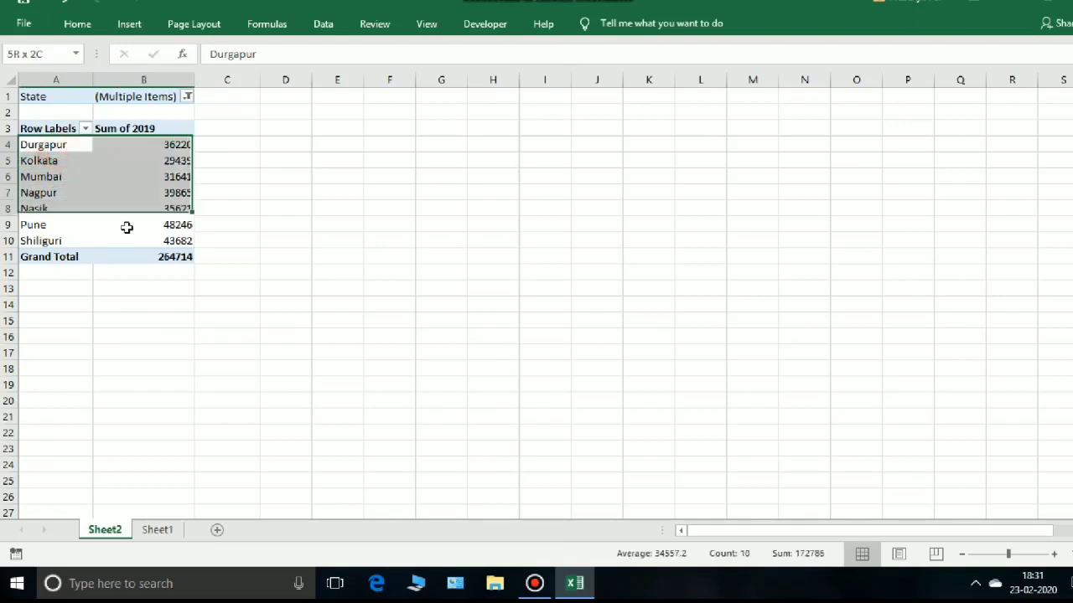
pyautogui.moveTo(56, 149); pyautogui.dragTo(134, 241)
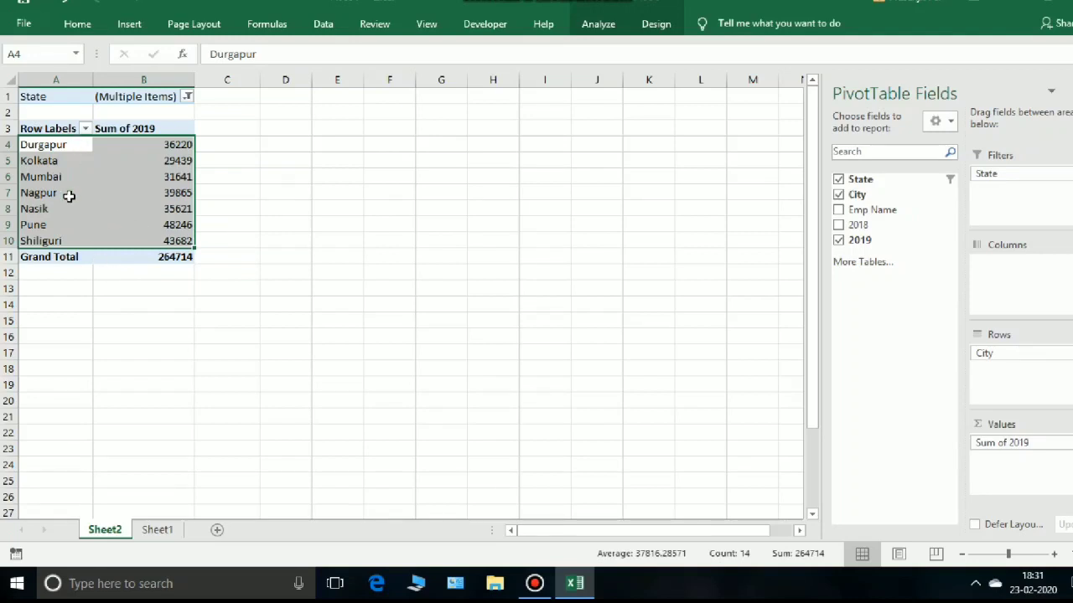
pyautogui.click(69, 196)
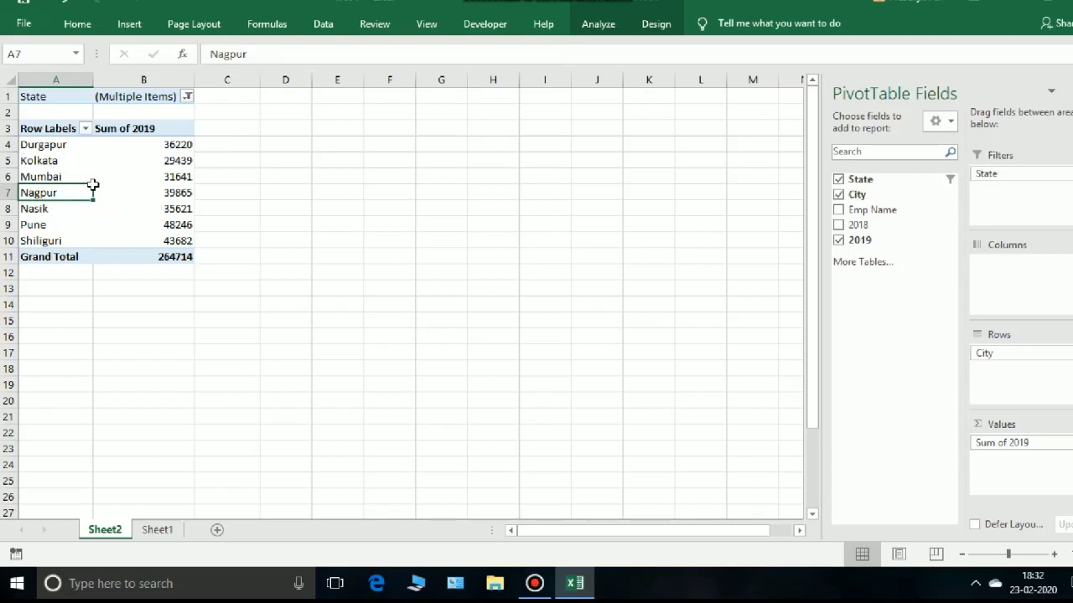
# Move State from Filters into Rows so cities group under Maharashtra and West Bengal.
pyautogui.moveTo(861, 179); pyautogui.dragTo(1024, 351)
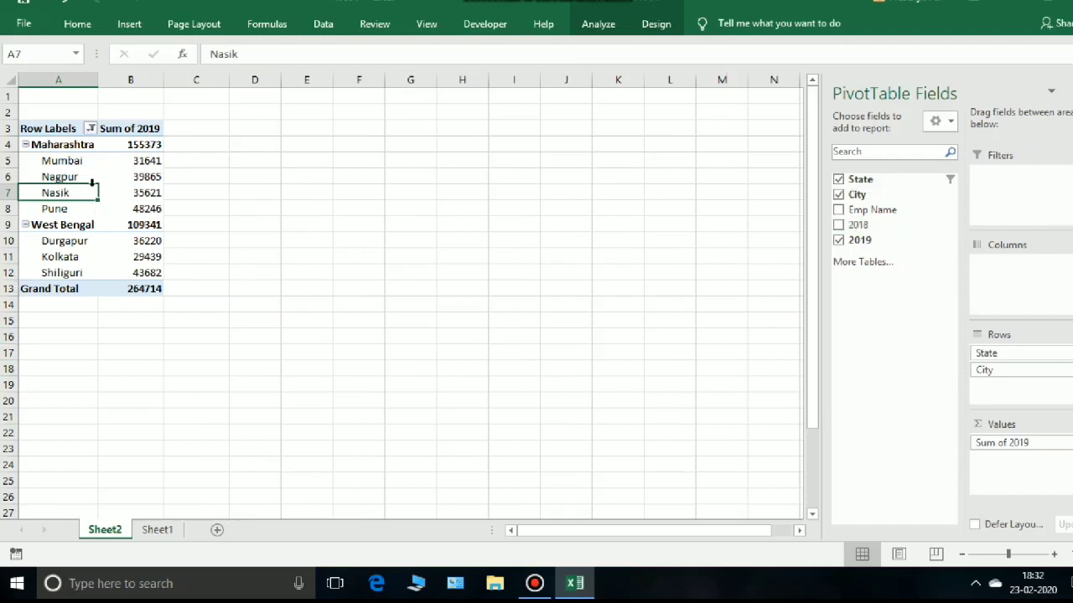
pyautogui.click(53, 127)
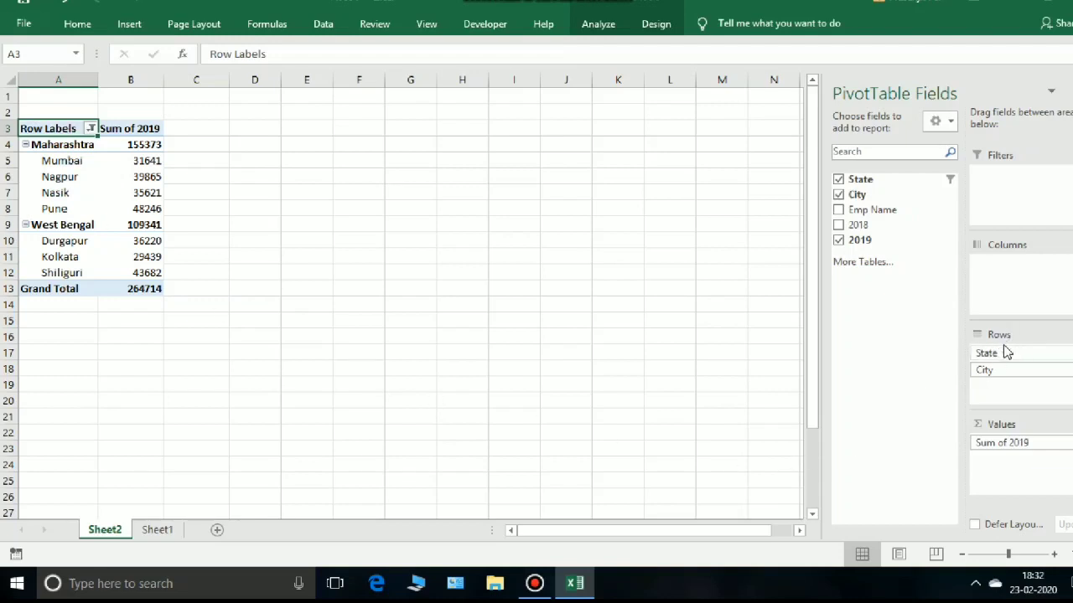
pyautogui.moveTo(980, 367); pyautogui.dragTo(986, 364)
# Remove the 2019 sales and City fields from the PivotTable.
pyautogui.click(838, 240)
pyautogui.click(838, 194)
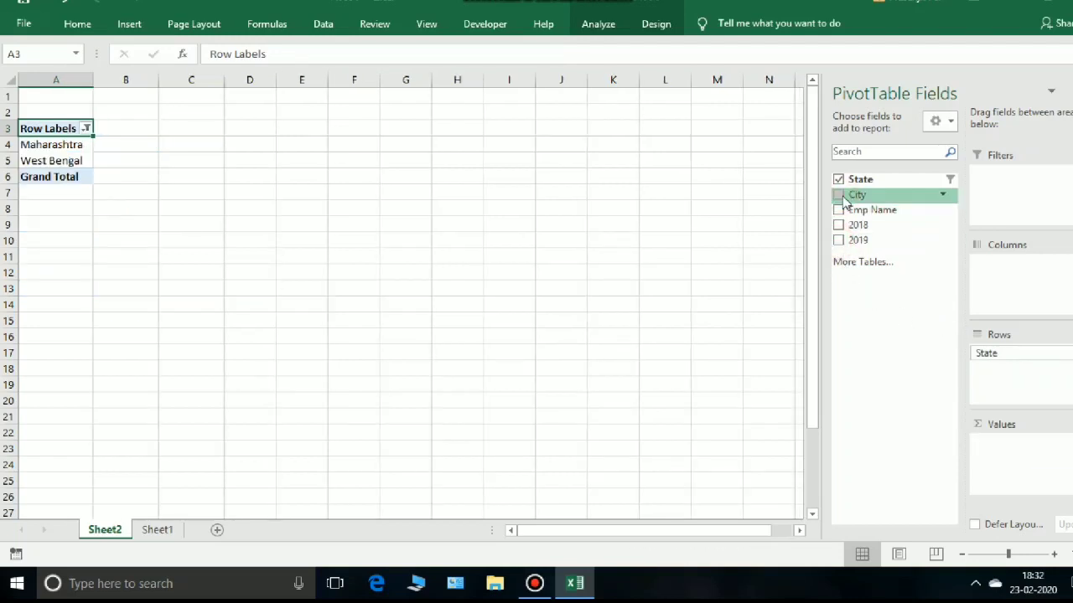
pyautogui.click(838, 179)
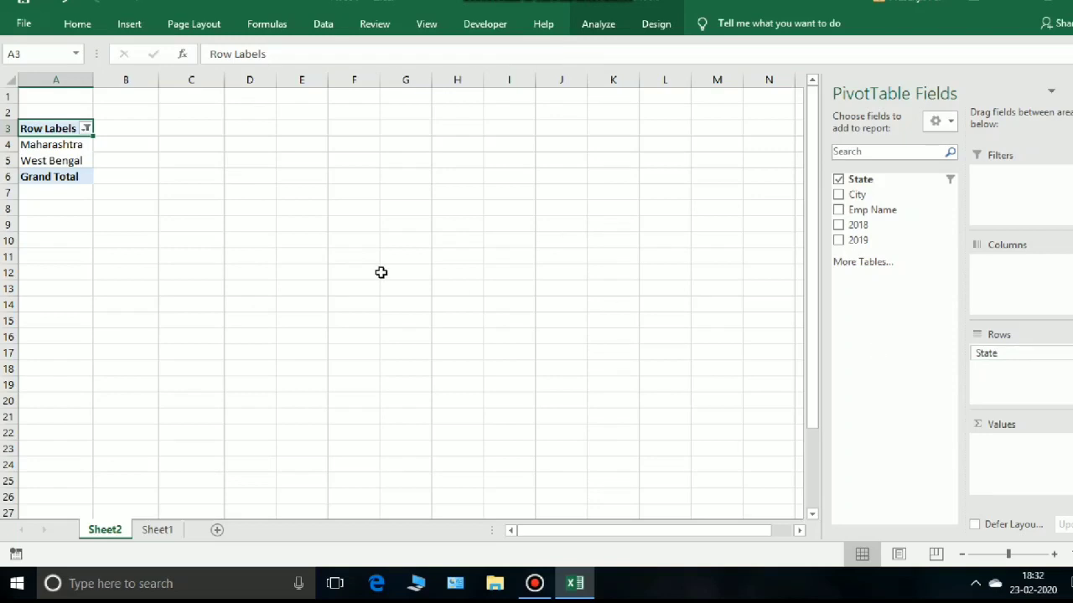
# Select all states in the Row Labels filter and nest City under State.
pyautogui.click(87, 128)
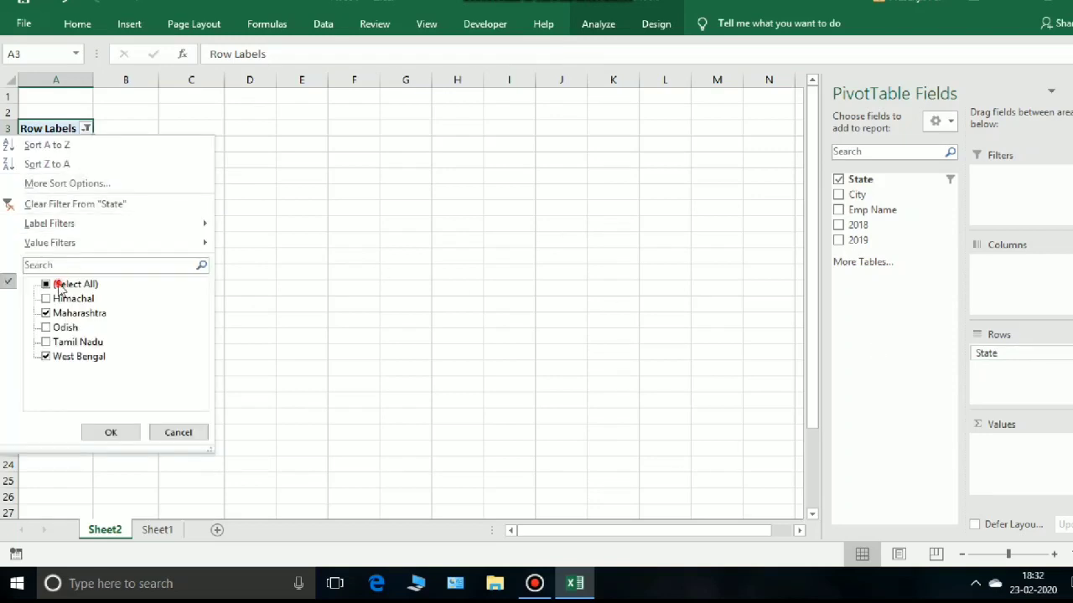
pyautogui.click(47, 284)
pyautogui.click(47, 285)
pyautogui.click(47, 285)
pyautogui.click(111, 432)
pyautogui.moveTo(863, 210); pyautogui.dragTo(1026, 397)
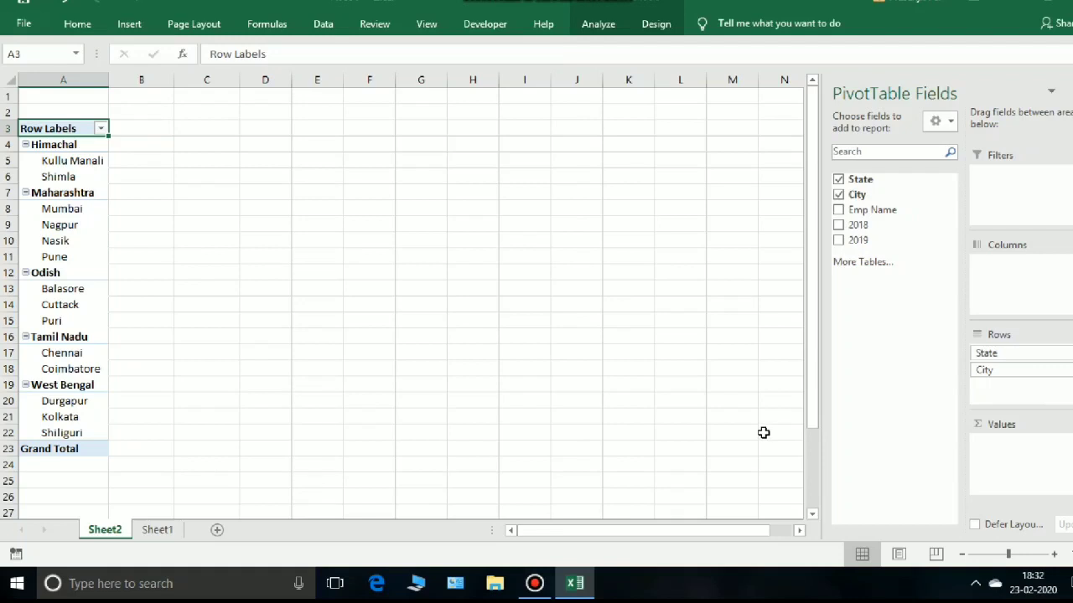
pyautogui.moveTo(1025, 354); pyautogui.dragTo(1030, 390)
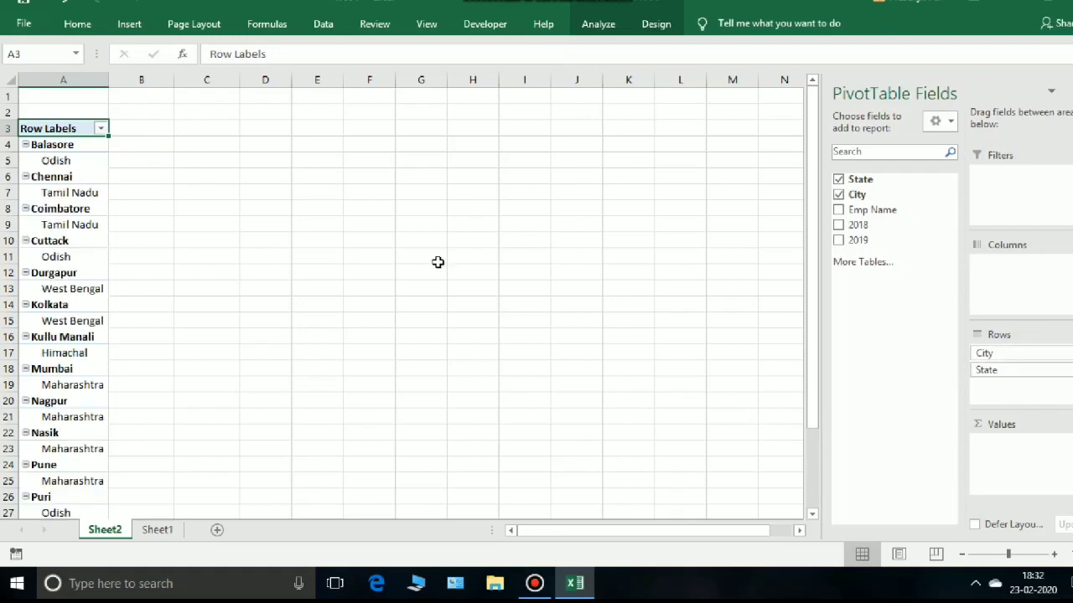
pyautogui.click(100, 129)
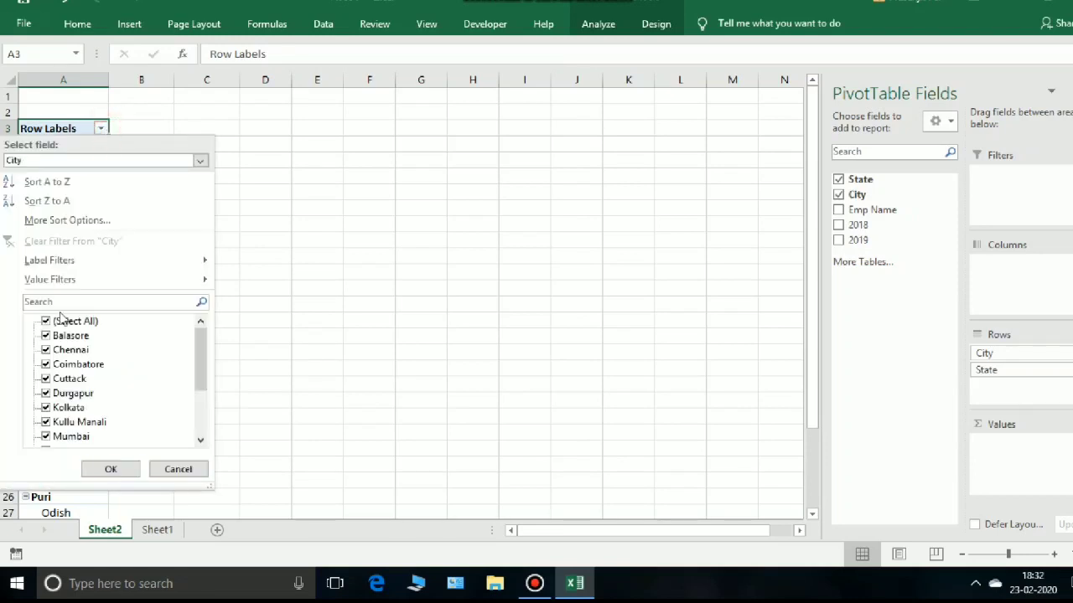
pyautogui.click(58, 335)
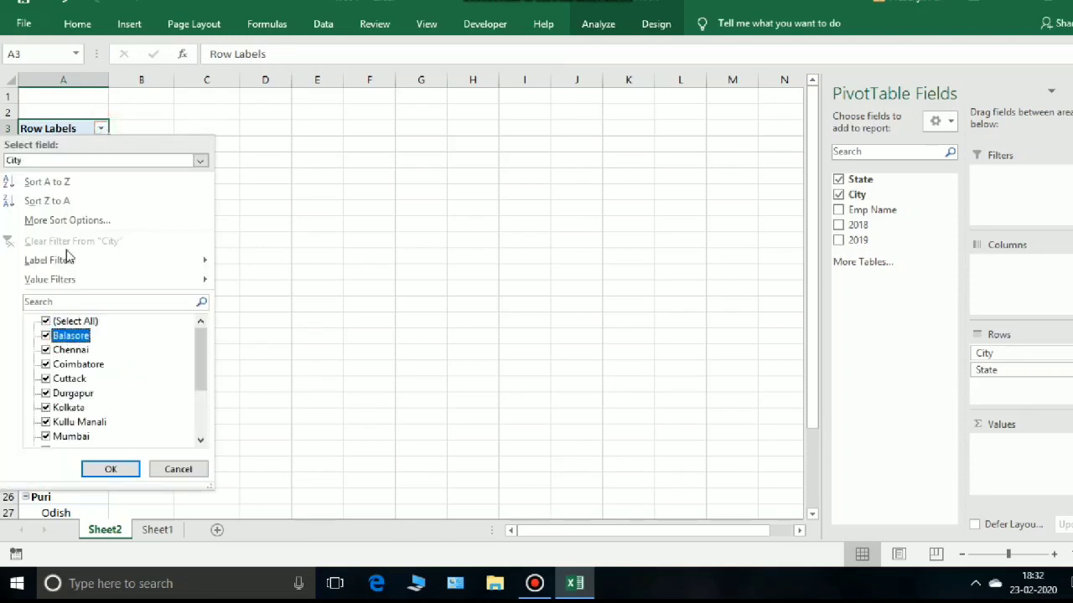
pyautogui.press('Return')
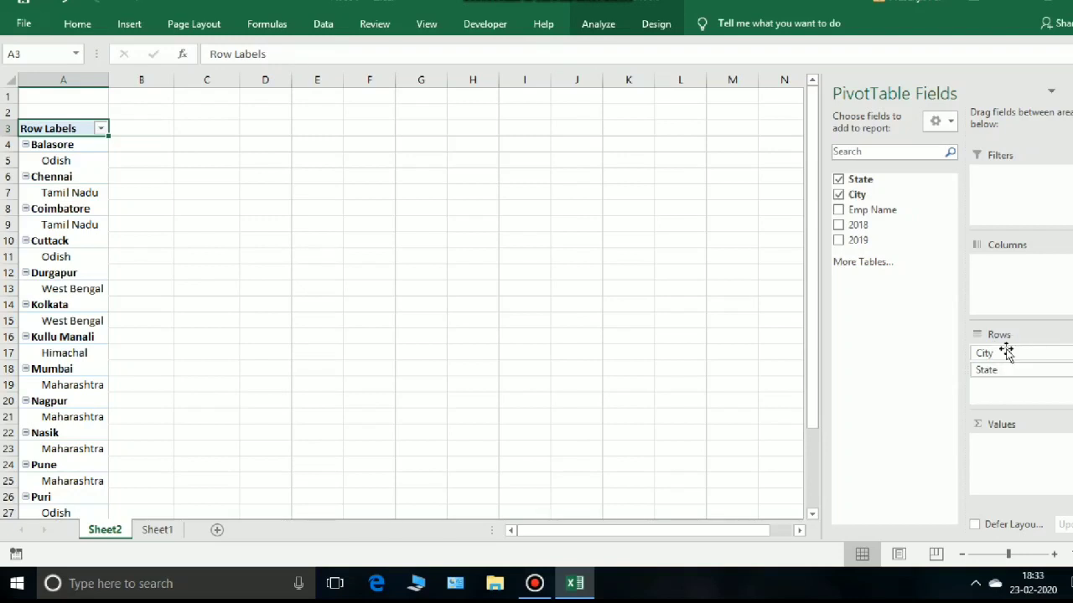
pyautogui.moveTo(1021, 352); pyautogui.dragTo(1026, 399)
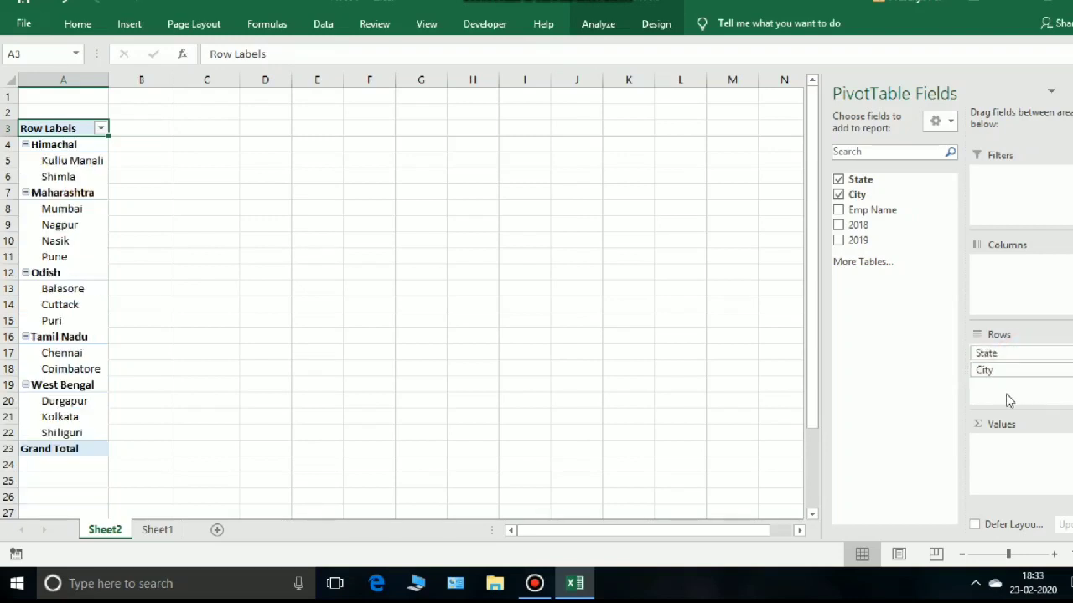
pyautogui.moveTo(1002, 356); pyautogui.dragTo(1003, 201)
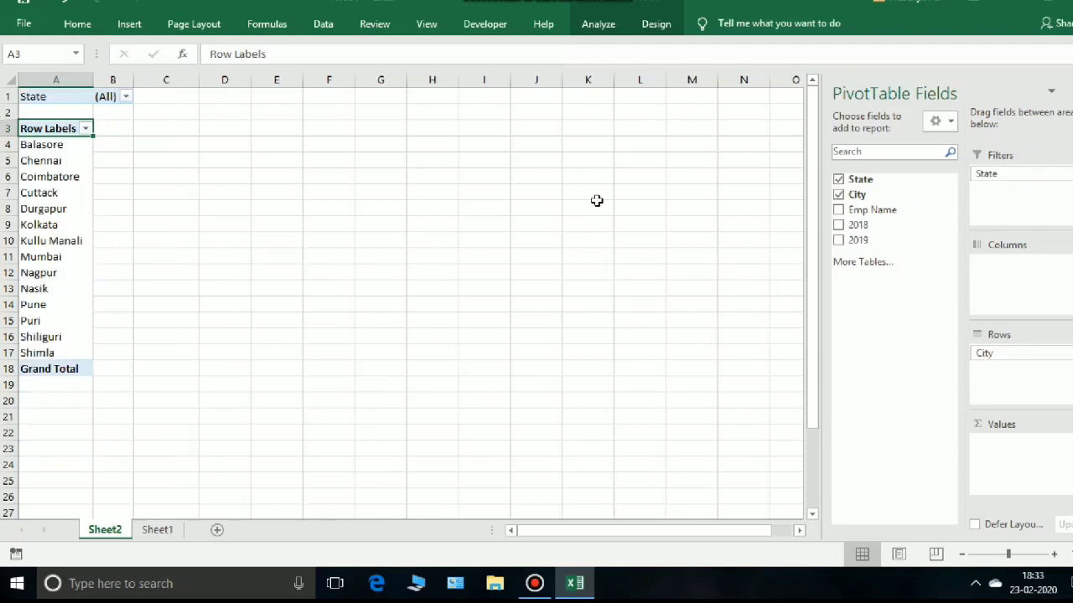
pyautogui.moveTo(1024, 173); pyautogui.dragTo(1031, 347)
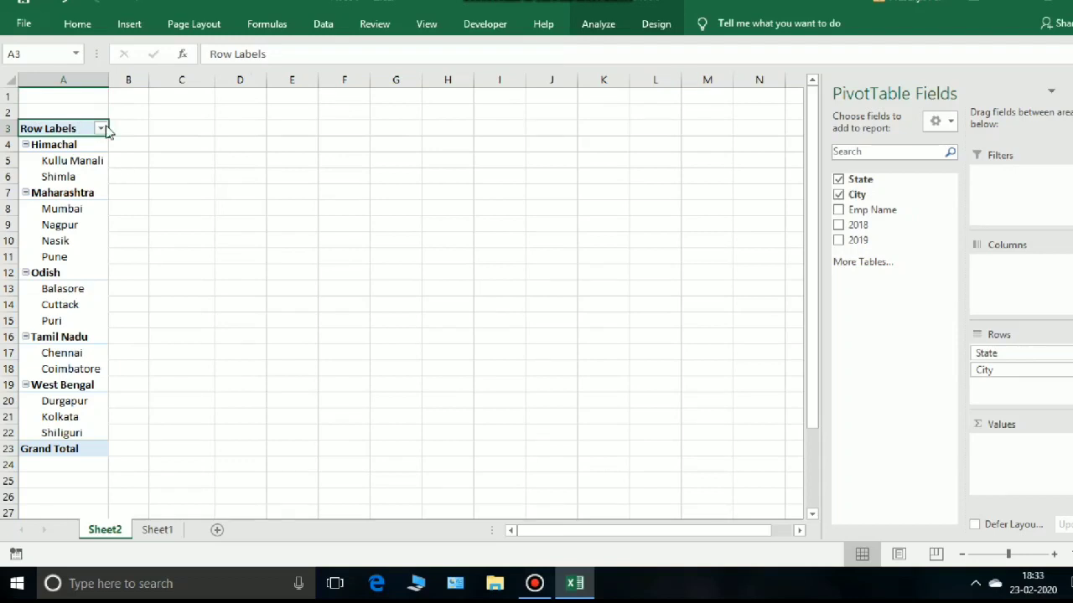
# Filter the Row Labels to show only West Bengal.
pyautogui.click(101, 129)
pyautogui.click(76, 321)
pyautogui.click(45, 322)
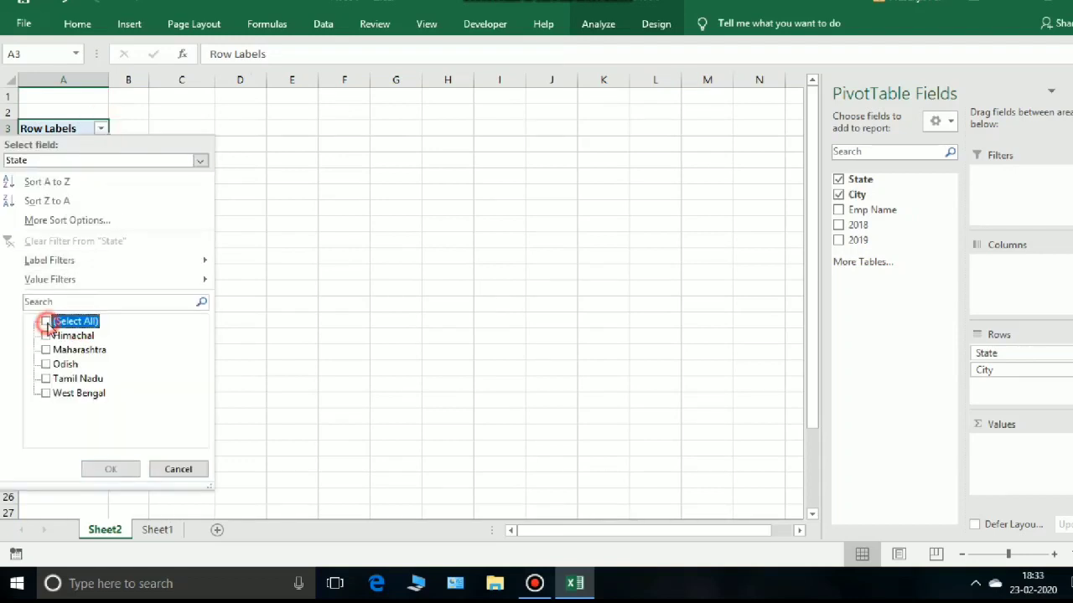
pyautogui.click(58, 394)
pyautogui.click(46, 393)
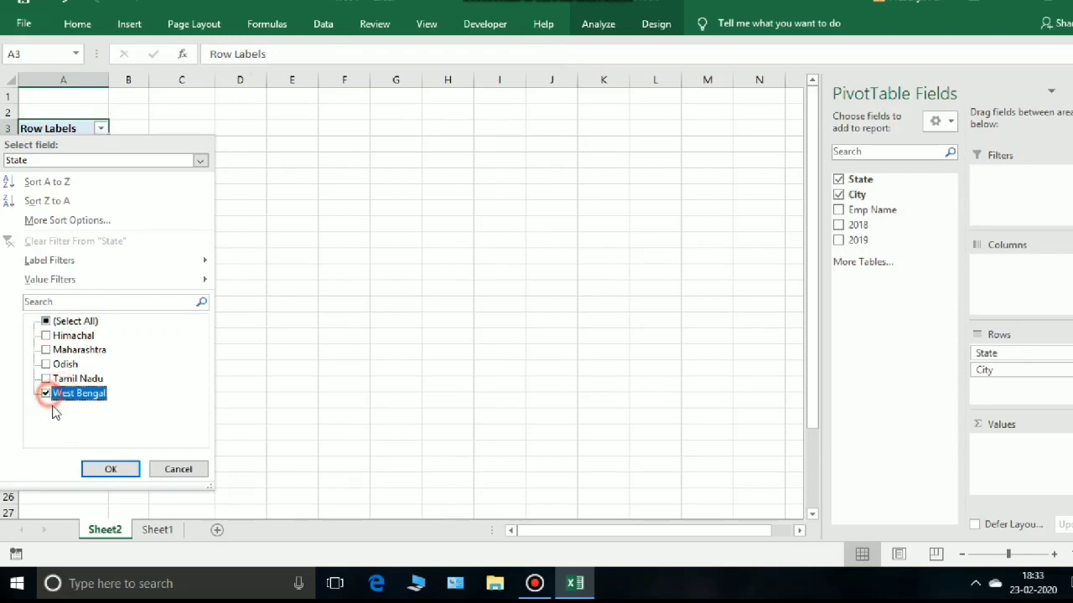
pyautogui.click(112, 469)
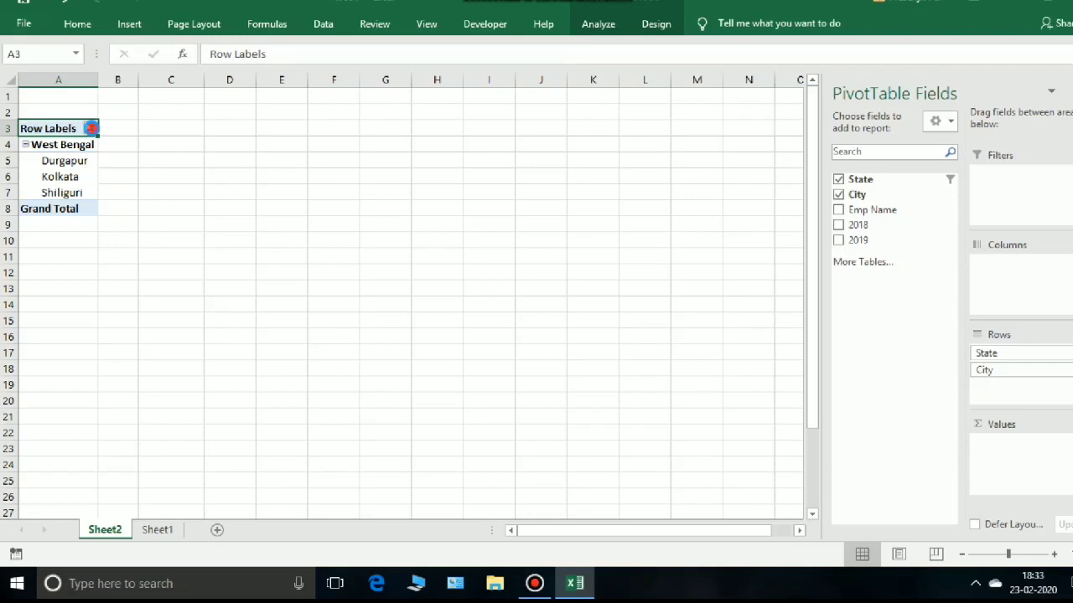
# Add Maharashtra to the state filter and show Sum of 2019 per city, totalling 264714.
pyautogui.click(90, 128)
pyautogui.click(46, 349)
pyautogui.click(124, 469)
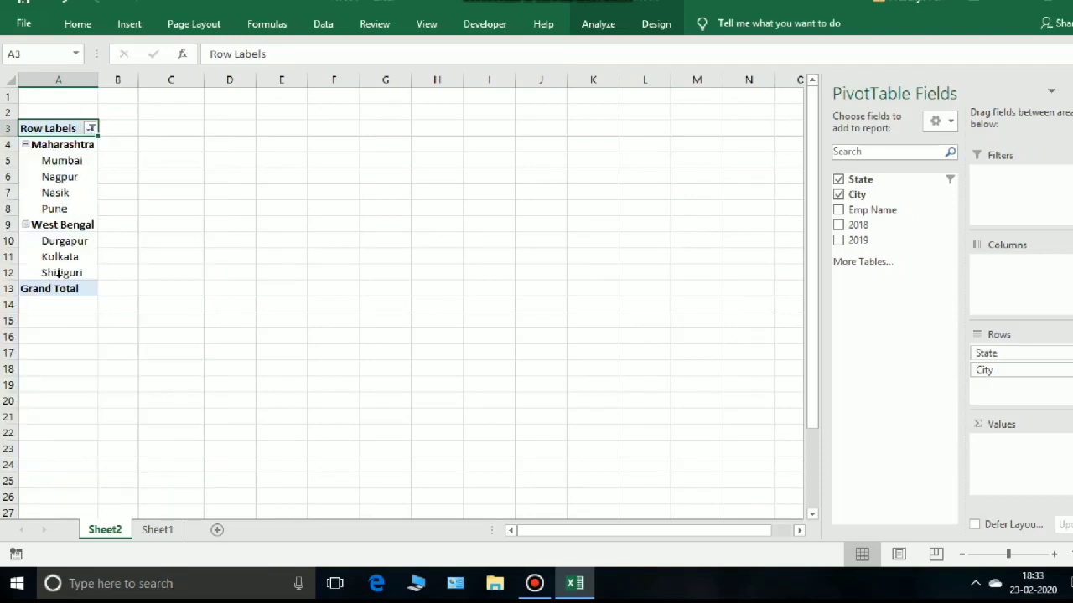
pyautogui.click(838, 240)
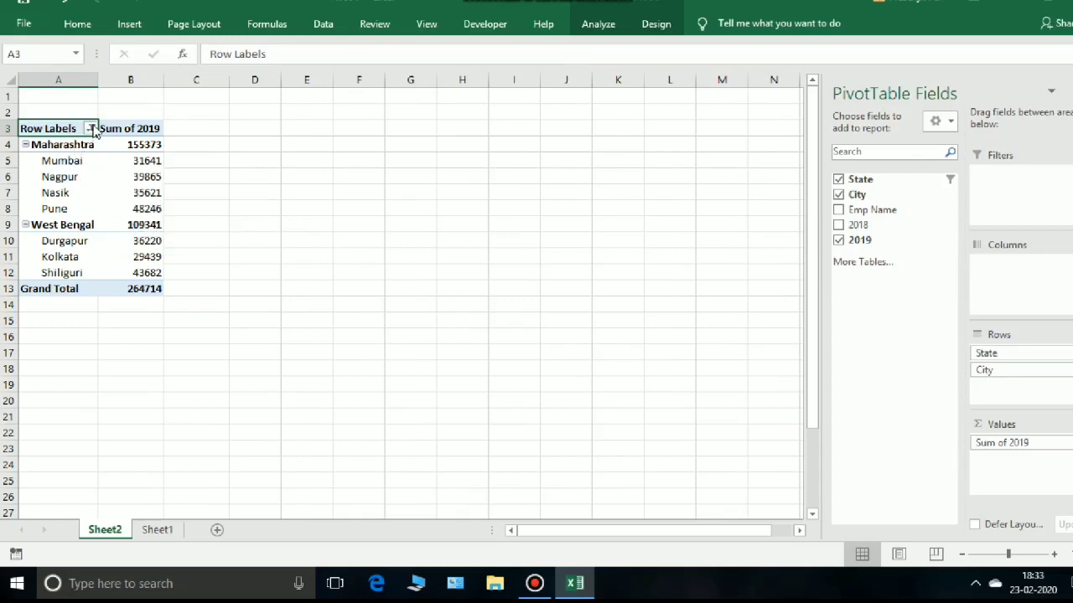
pyautogui.click(90, 129)
# Select all states again and nest Emp Name under each city beside its Sum of 2019.
pyautogui.click(46, 321)
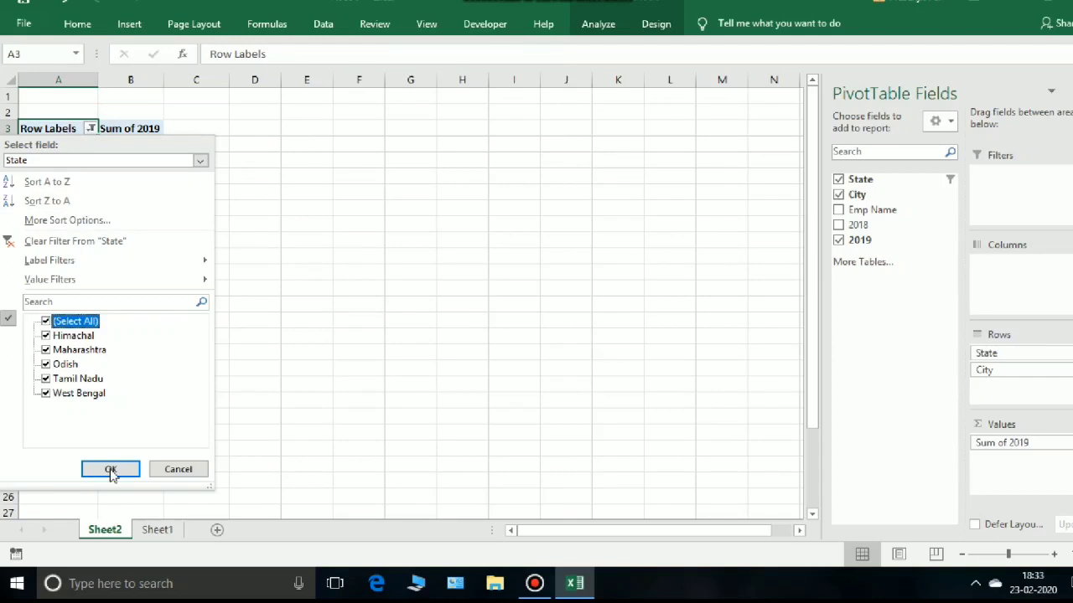
pyautogui.click(110, 469)
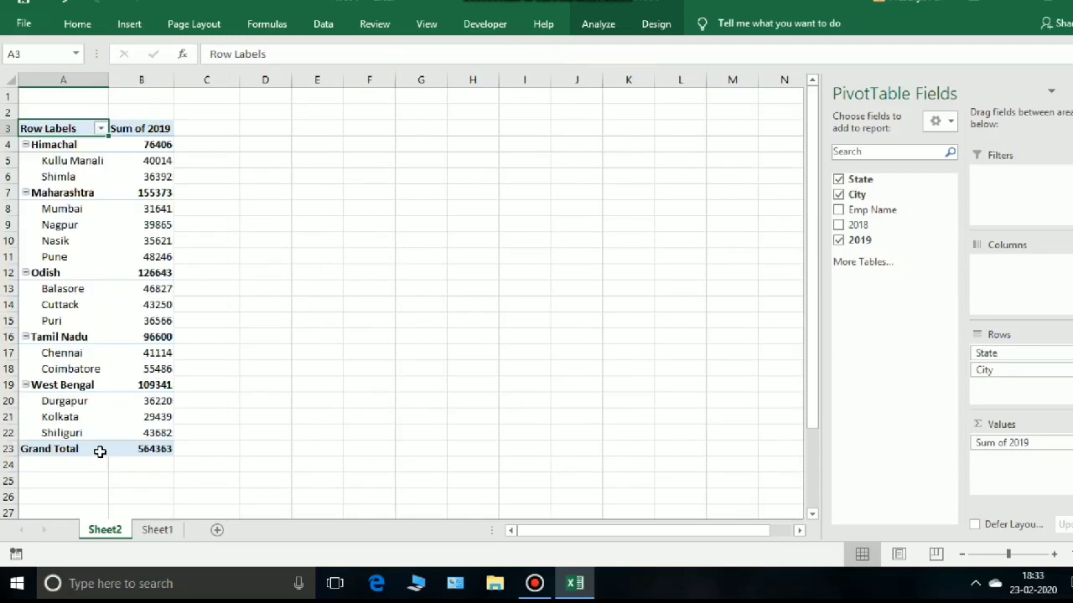
pyautogui.click(838, 210)
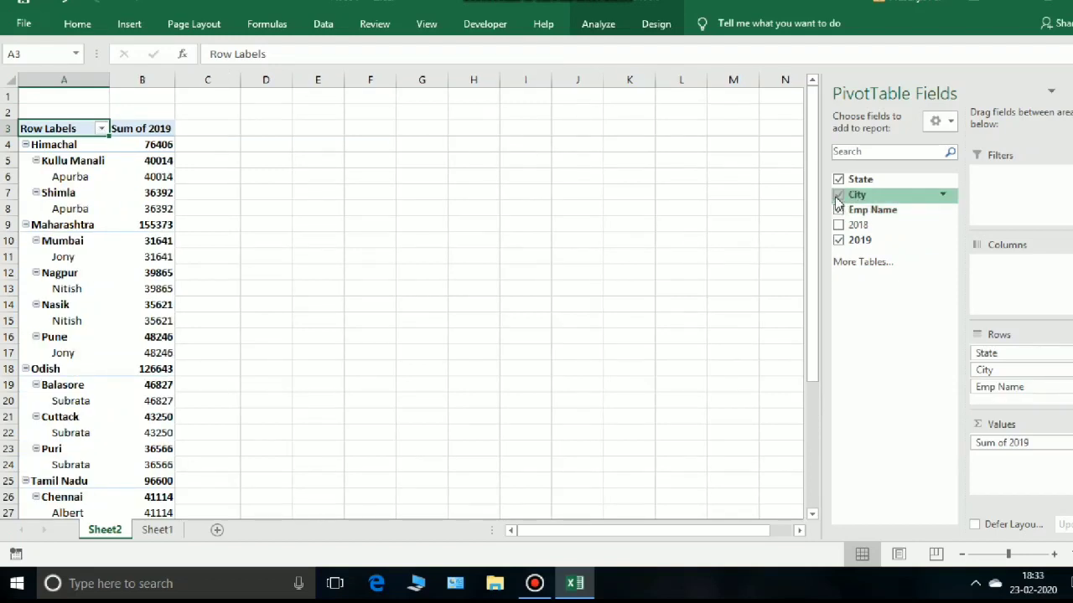
pyautogui.scroll(-3, 205, 264)
pyautogui.scroll(-2, 205, 264)
pyautogui.scroll(3, 206, 264)
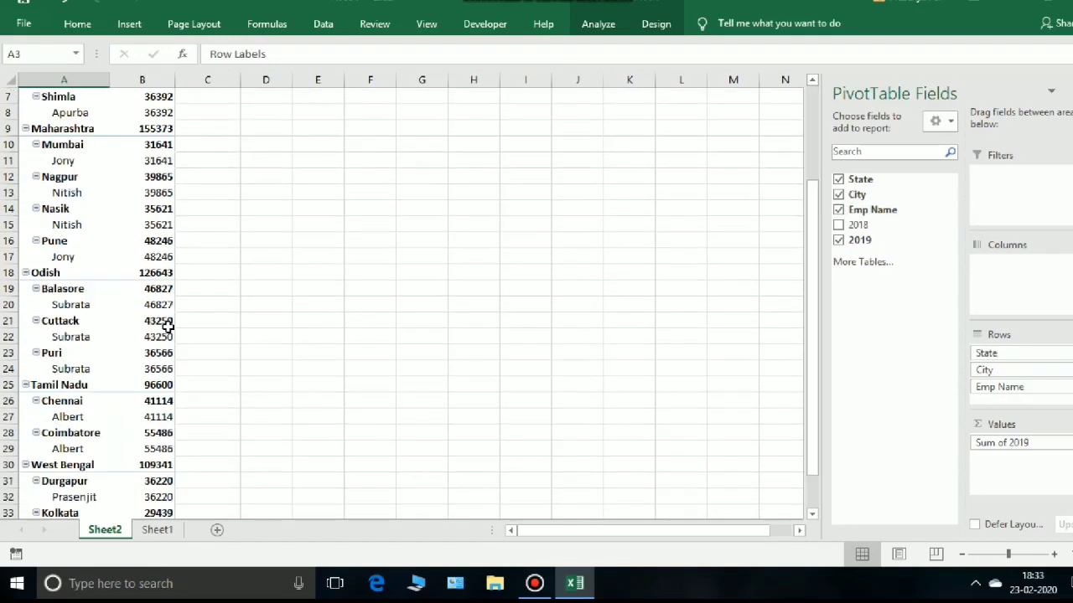
pyautogui.scroll(2, 73, 188)
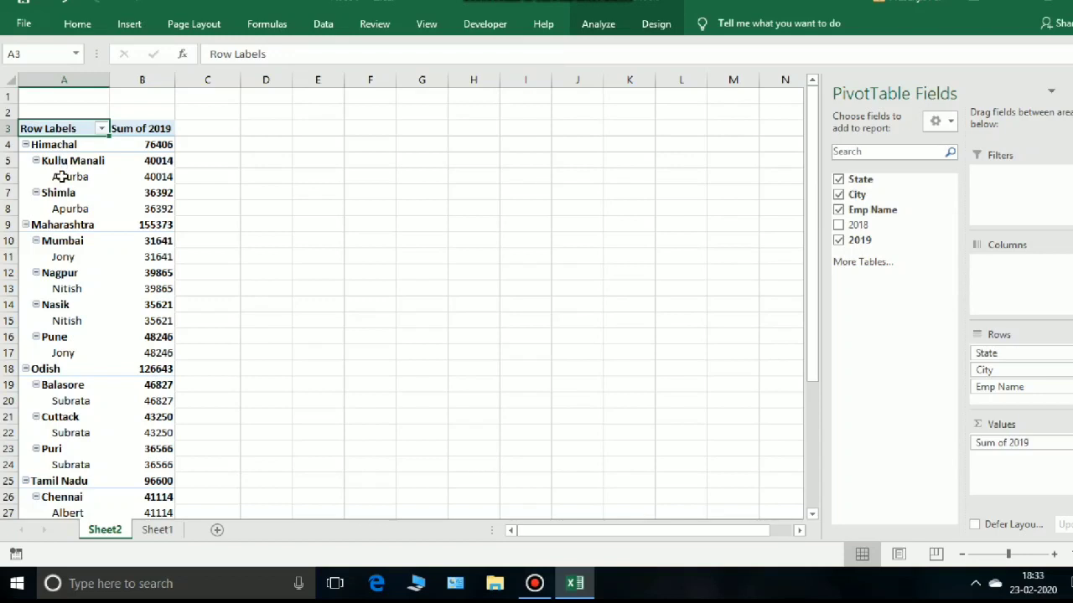
pyautogui.scroll(-1, 105, 461)
pyautogui.scroll(1, 101, 465)
pyautogui.moveTo(142, 307)
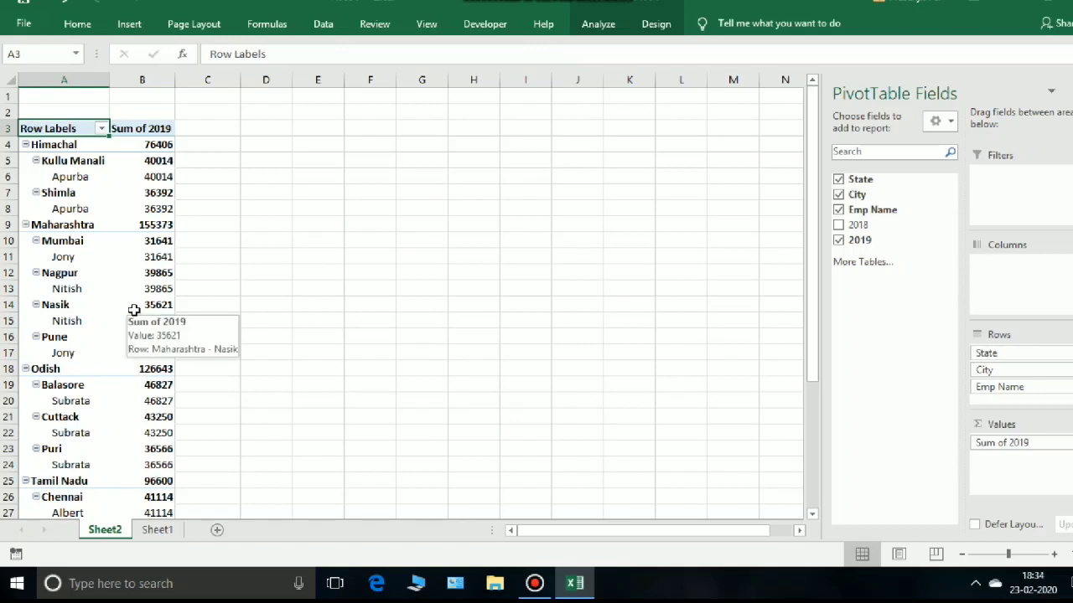
pyautogui.click(101, 209)
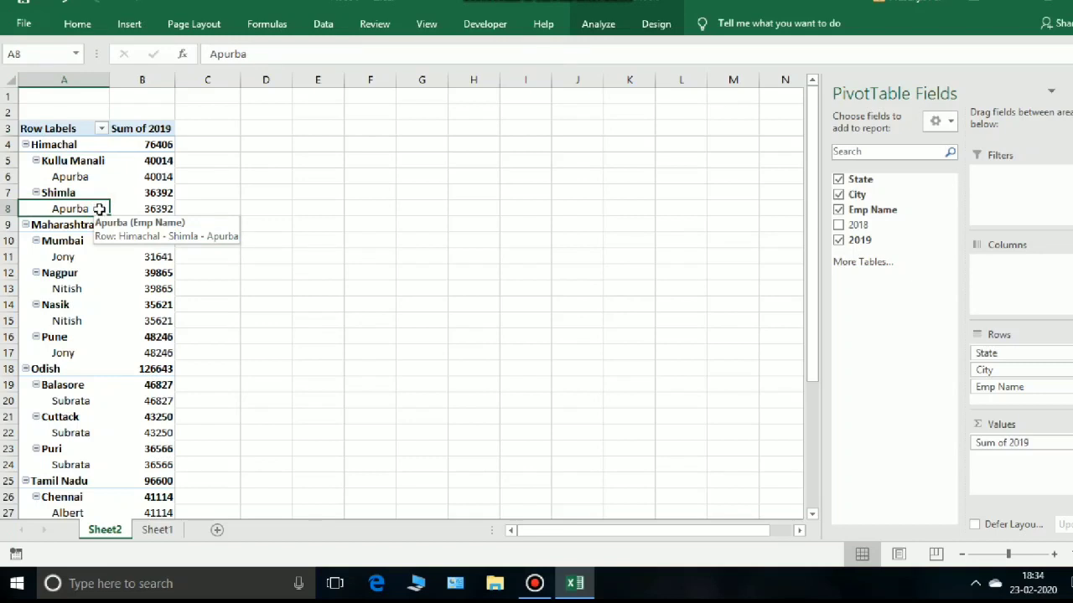
# Turn on Classic PivotTable layout in the PivotTable Options Display settings.
pyautogui.rightClick(98, 210)
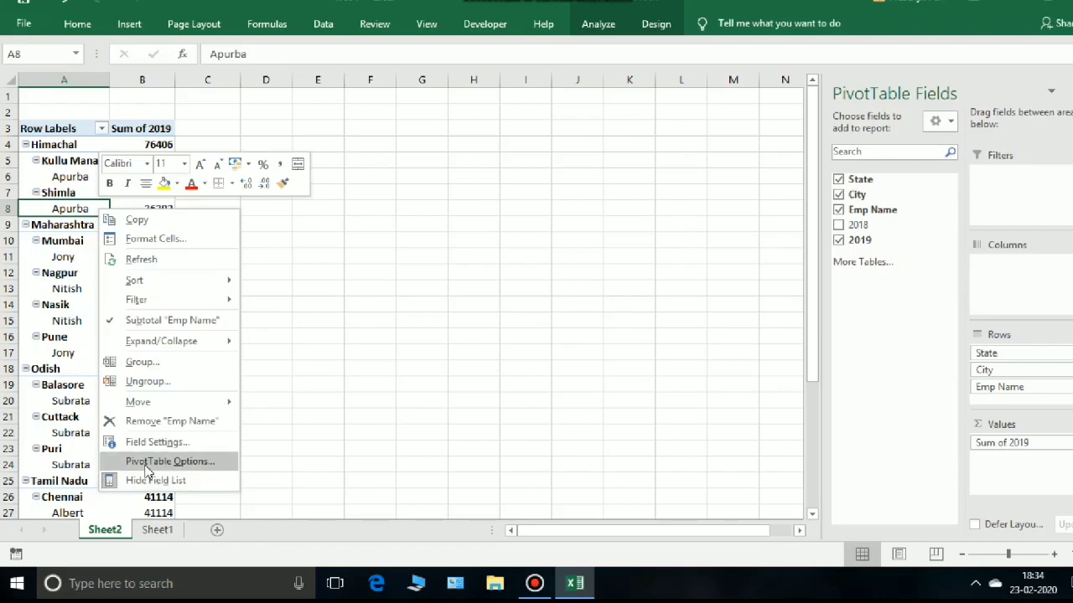
pyautogui.click(168, 463)
pyautogui.click(206, 200)
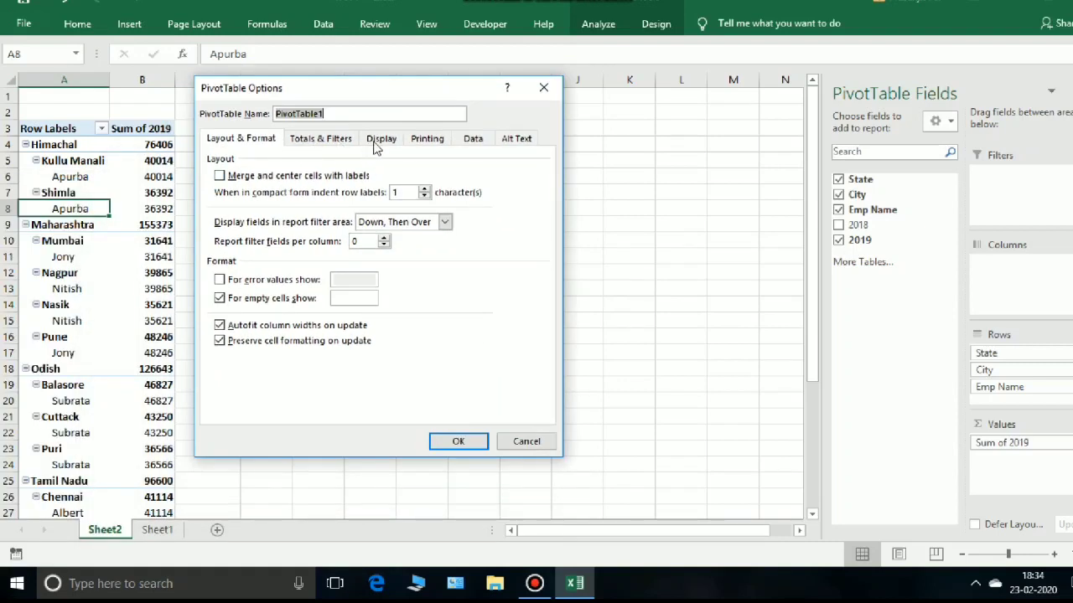
pyautogui.click(377, 144)
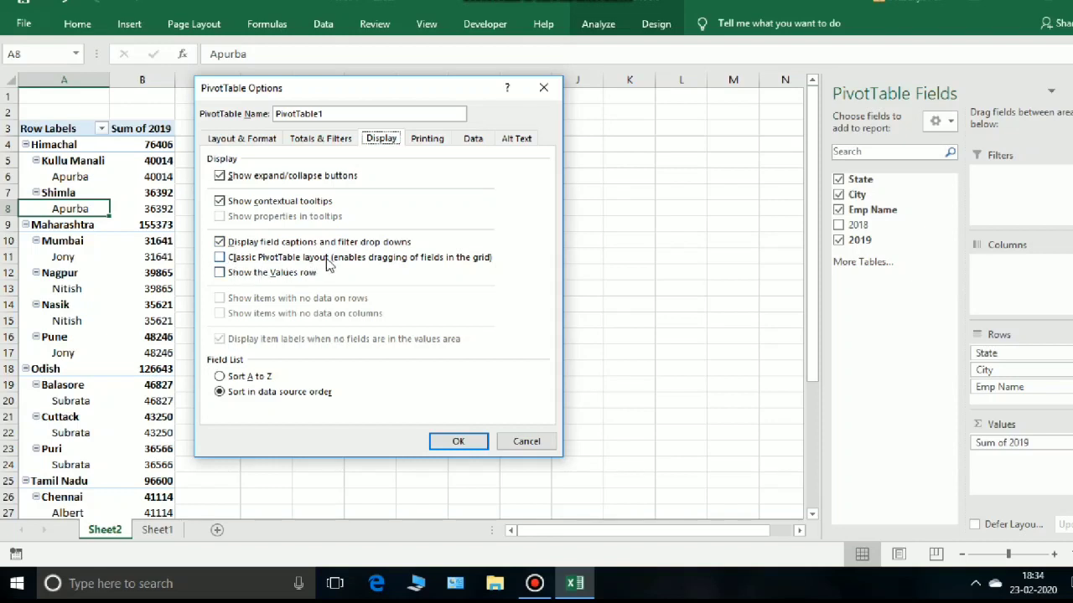
pyautogui.click(220, 258)
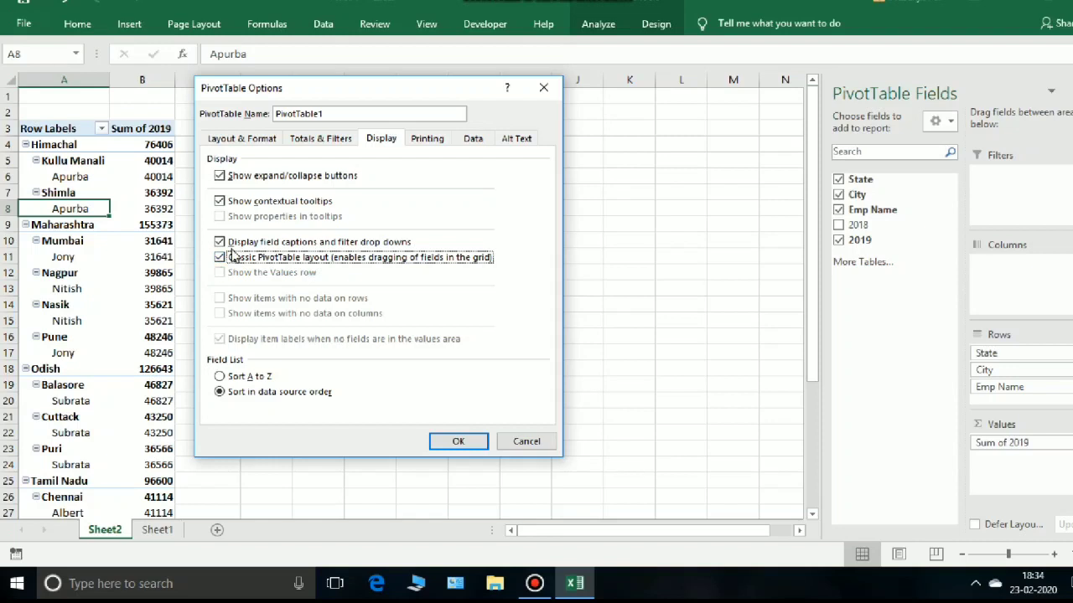
pyautogui.click(467, 441)
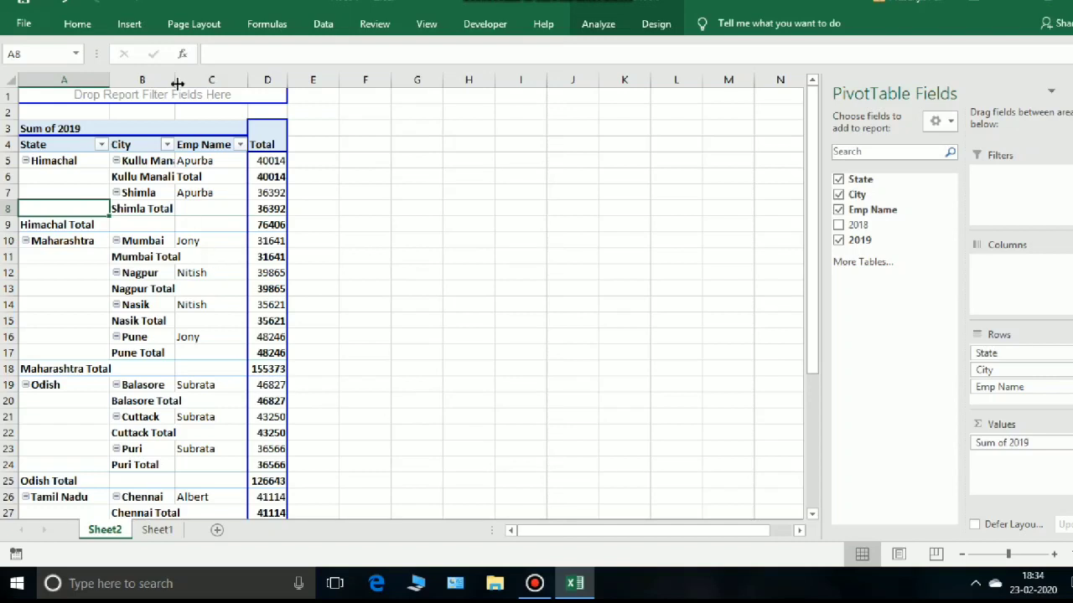
# Autofit column B so the city names and totals show fully.
pyautogui.doubleClick(175, 80)
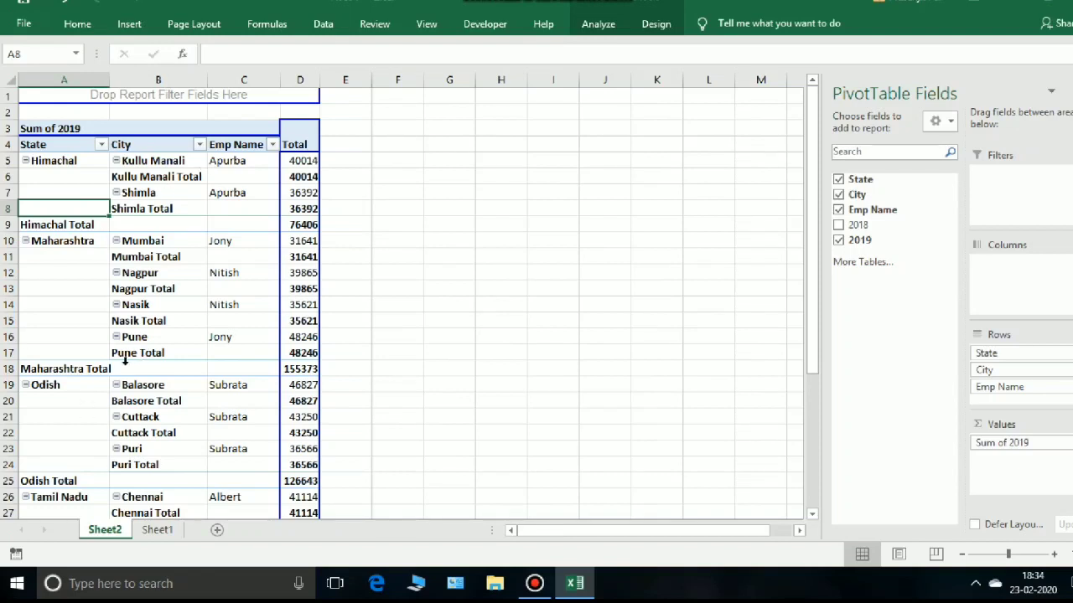
pyautogui.rightClick(151, 260)
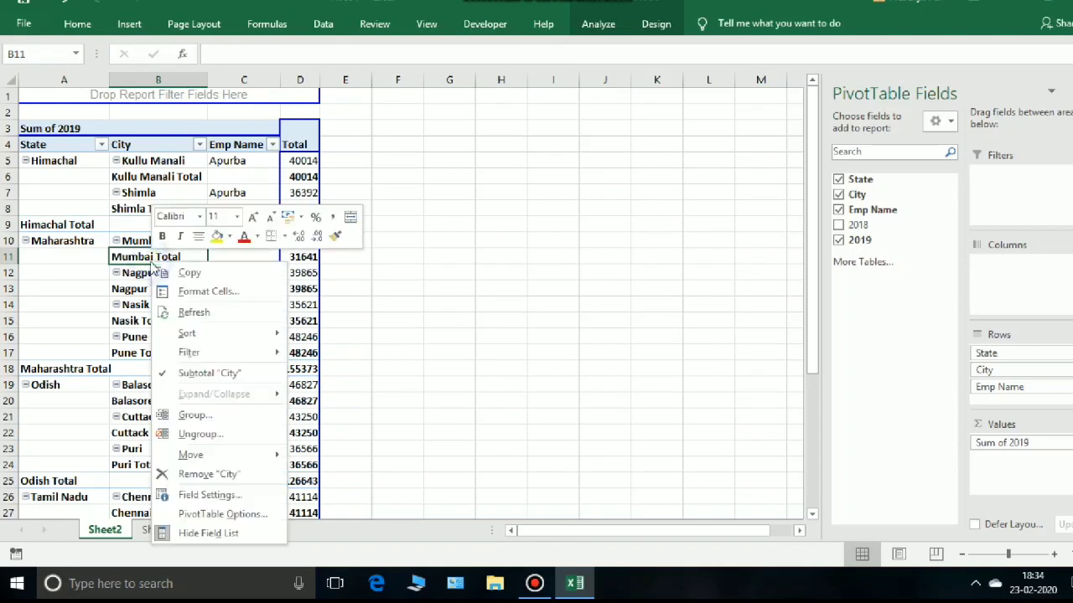
pyautogui.click(180, 374)
pyautogui.rightClick(71, 200)
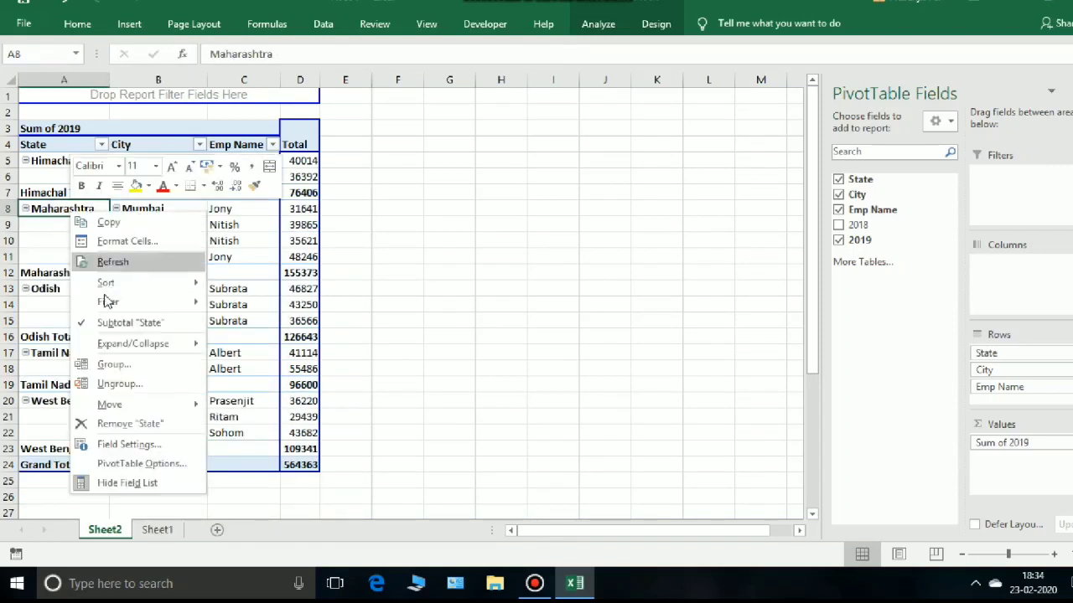
pyautogui.click(108, 320)
pyautogui.rightClick(241, 216)
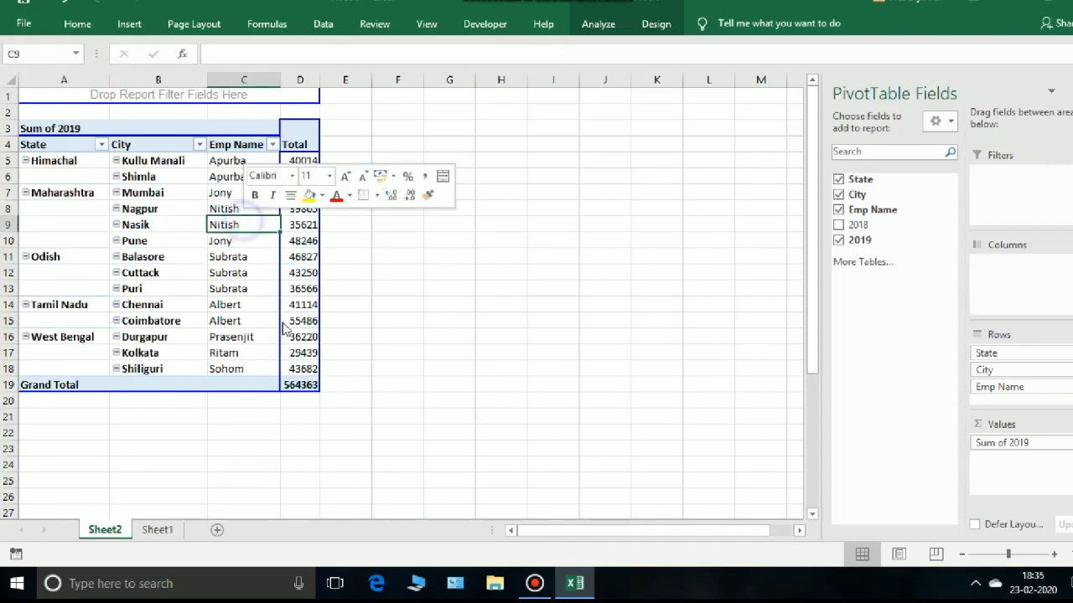
pyautogui.click(282, 329)
pyautogui.click(216, 259)
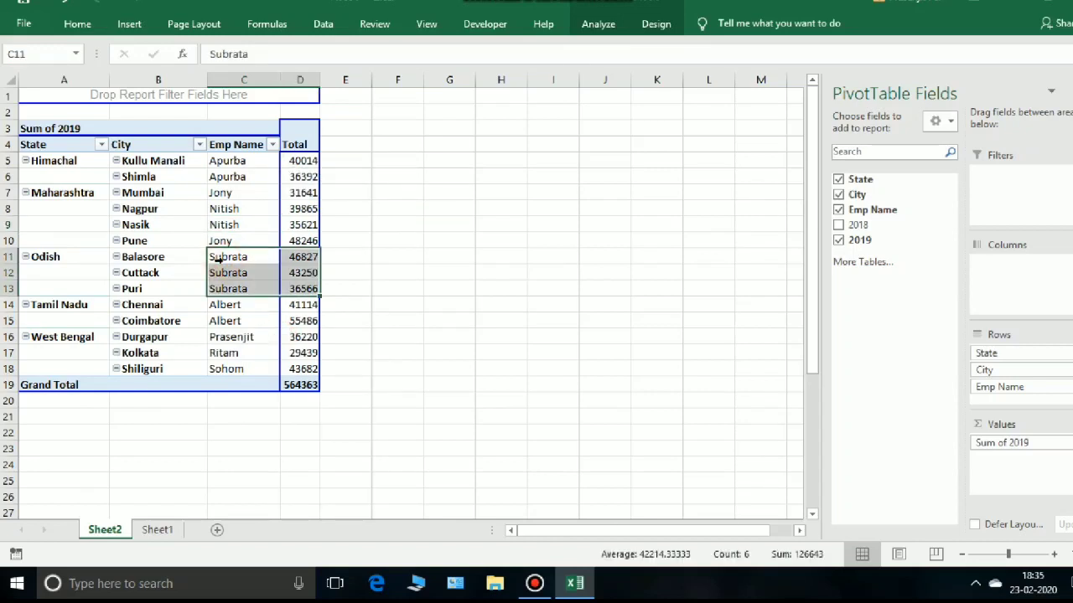
pyautogui.hotkey('ctrl', 'z')
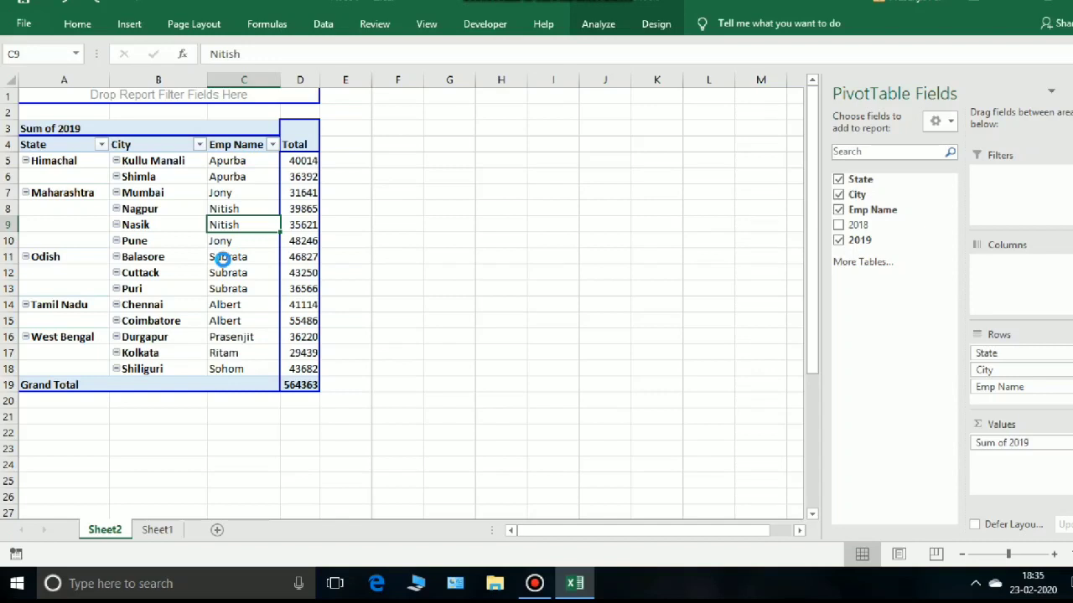
pyautogui.hotkey('ctrl', 'z')
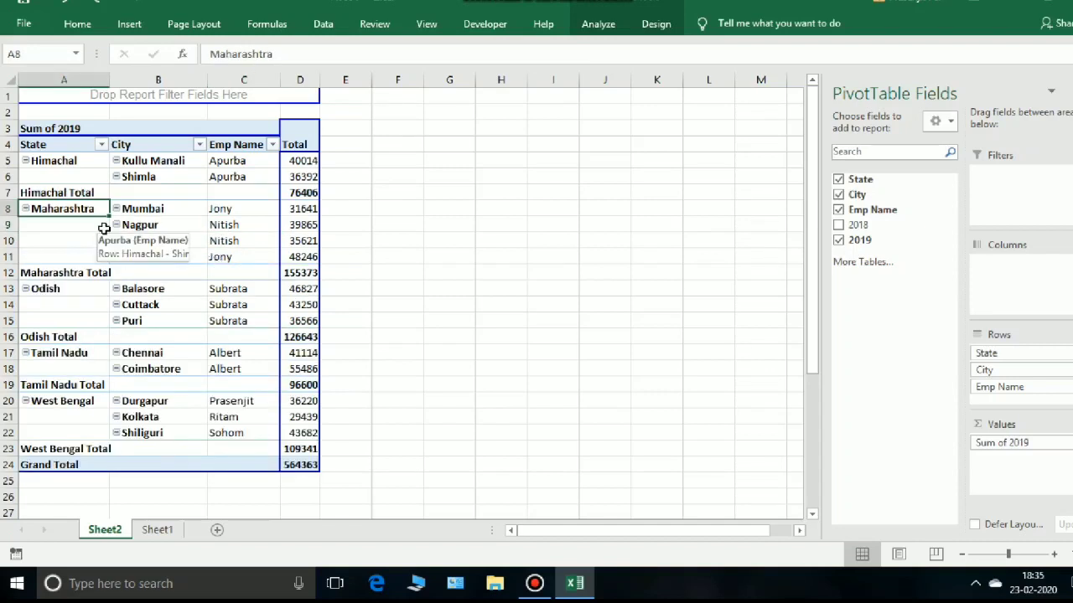
pyautogui.hotkey('ctrl', 'z')
pyautogui.click(134, 227)
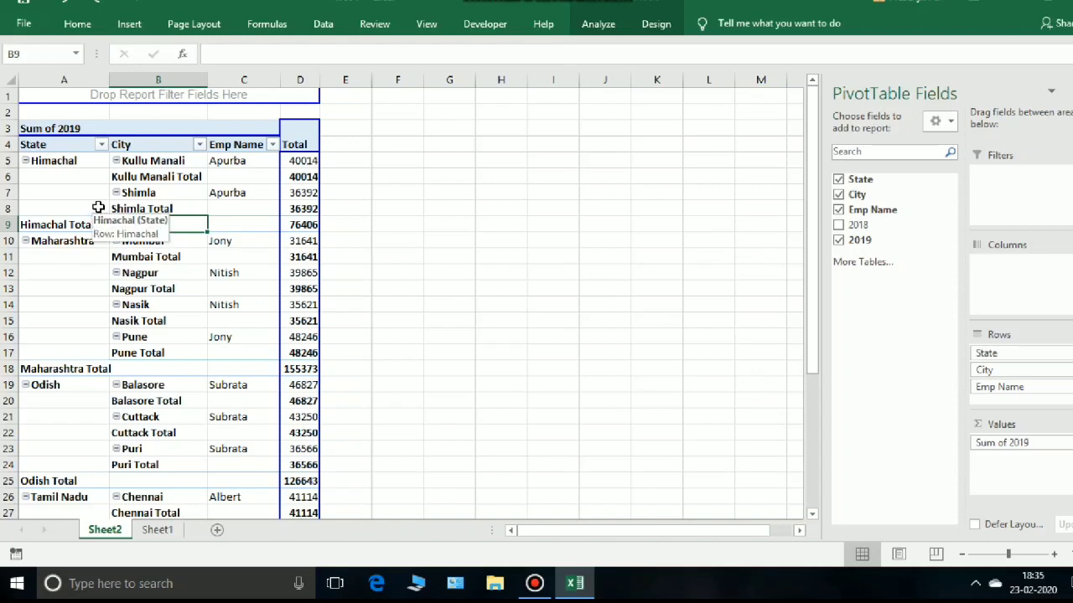
# Turn off the State subtotals in the classic PivotTable.
pyautogui.click(79, 187)
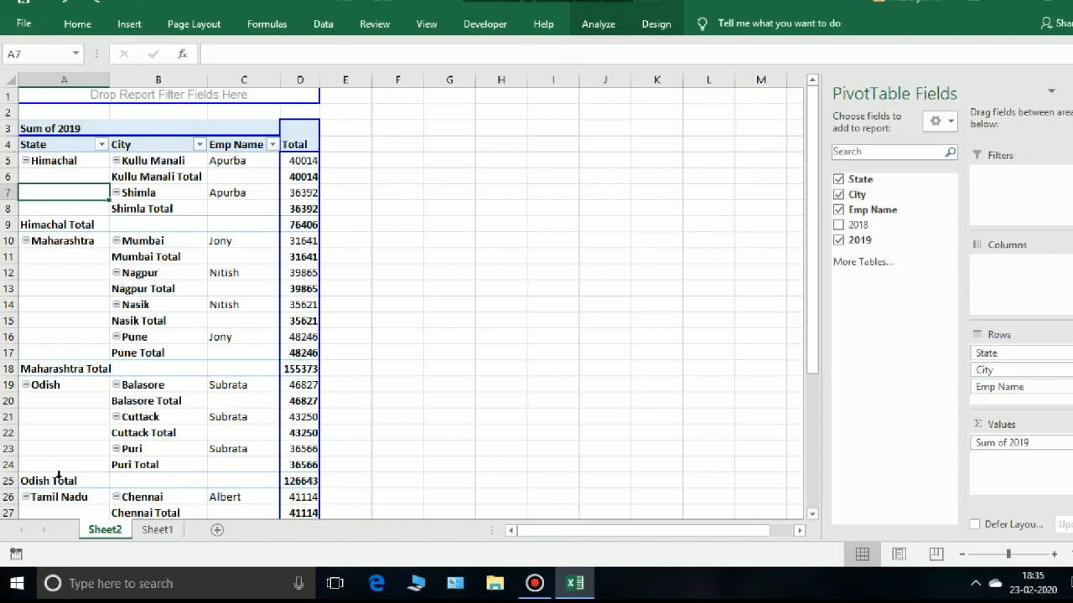
pyautogui.rightClick(77, 196)
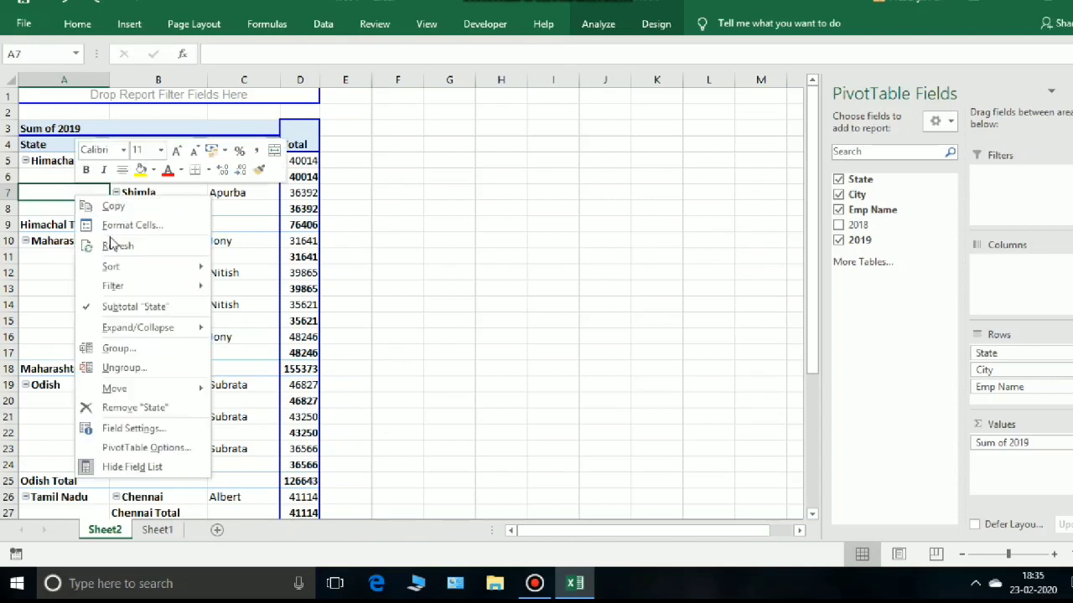
pyautogui.click(106, 306)
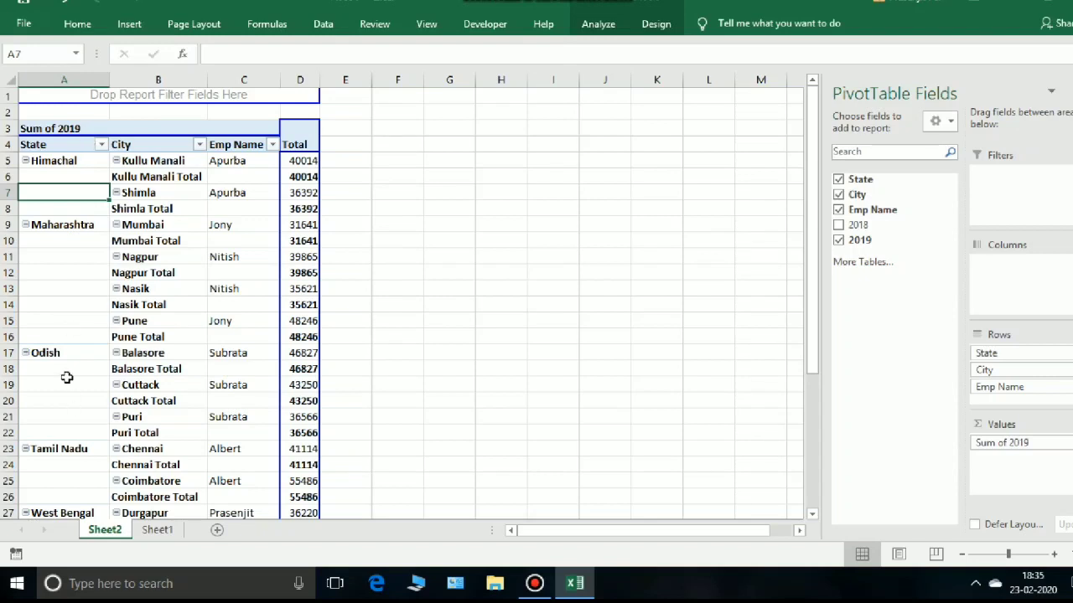
# Turn off the City subtotals, leaving only the 564363 Grand Total.
pyautogui.rightClick(149, 192)
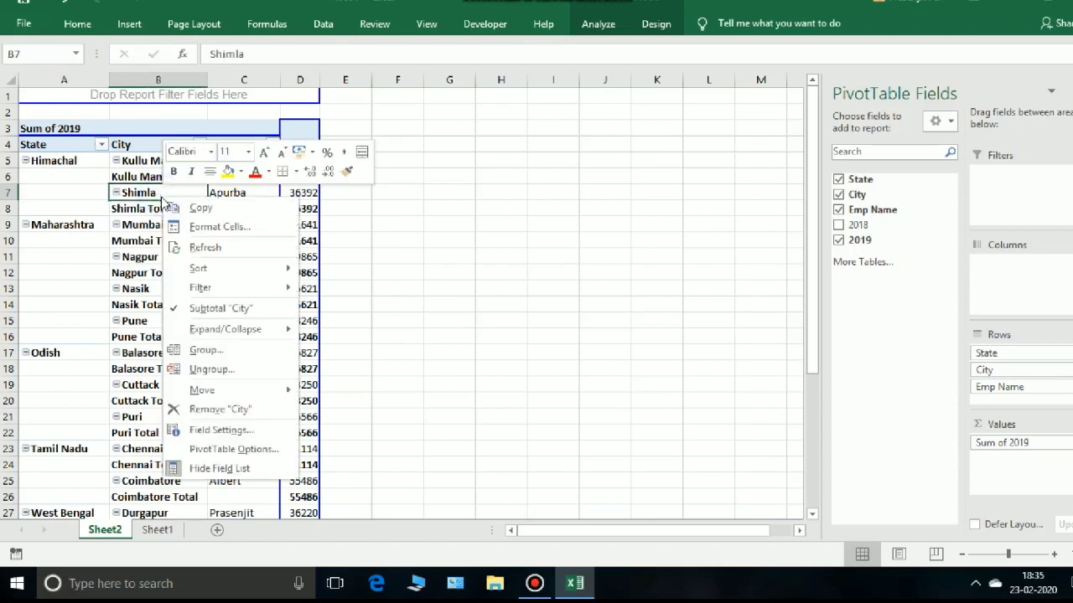
pyautogui.click(139, 199)
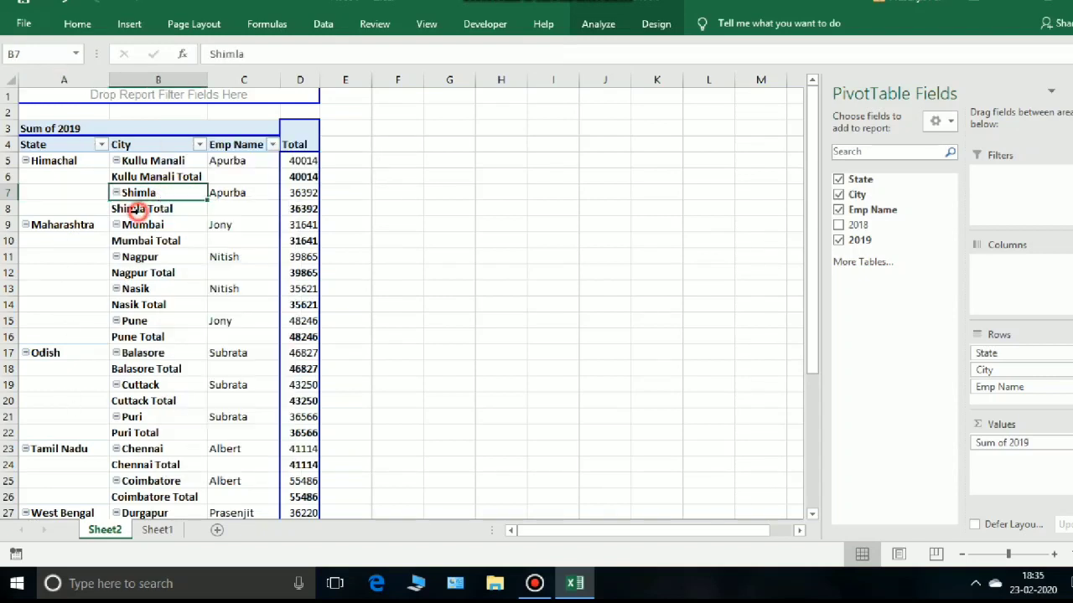
pyautogui.rightClick(152, 195)
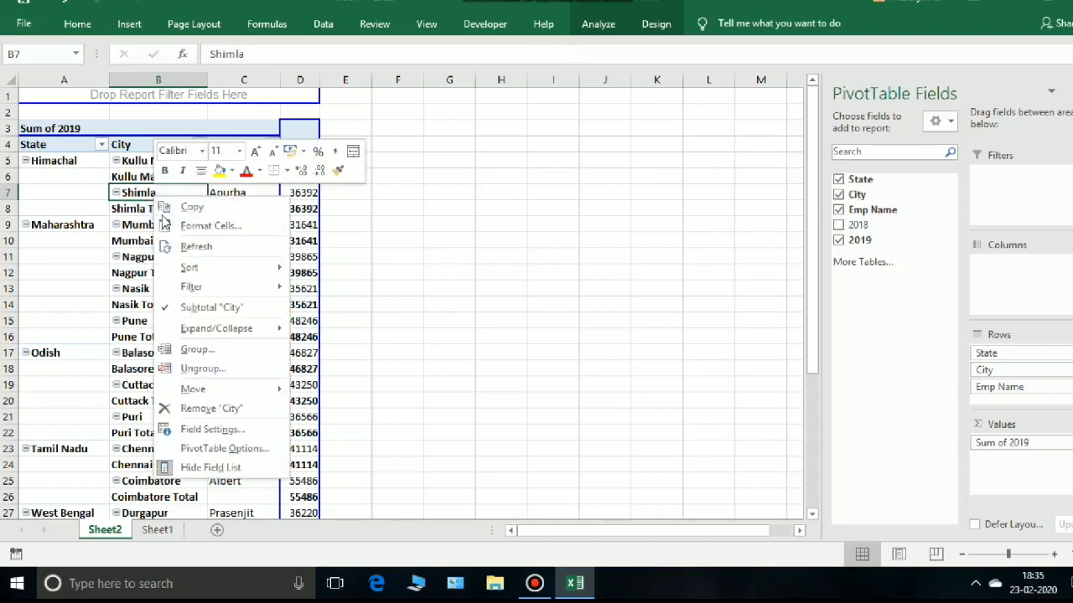
pyautogui.click(225, 311)
pyautogui.rightClick(155, 212)
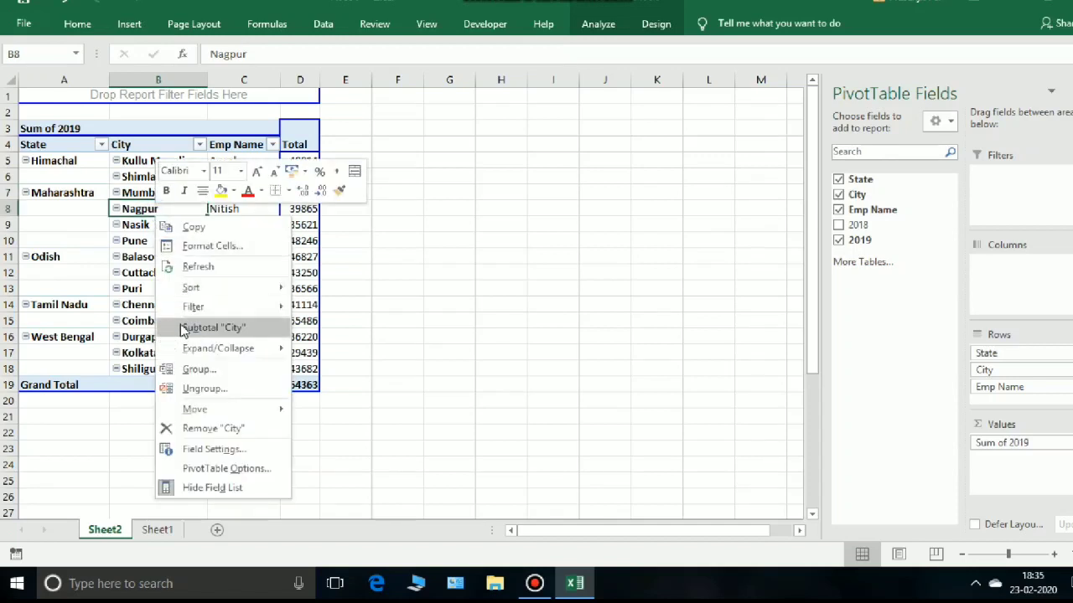
pyautogui.click(114, 273)
pyautogui.moveTo(236, 163); pyautogui.dragTo(238, 362)
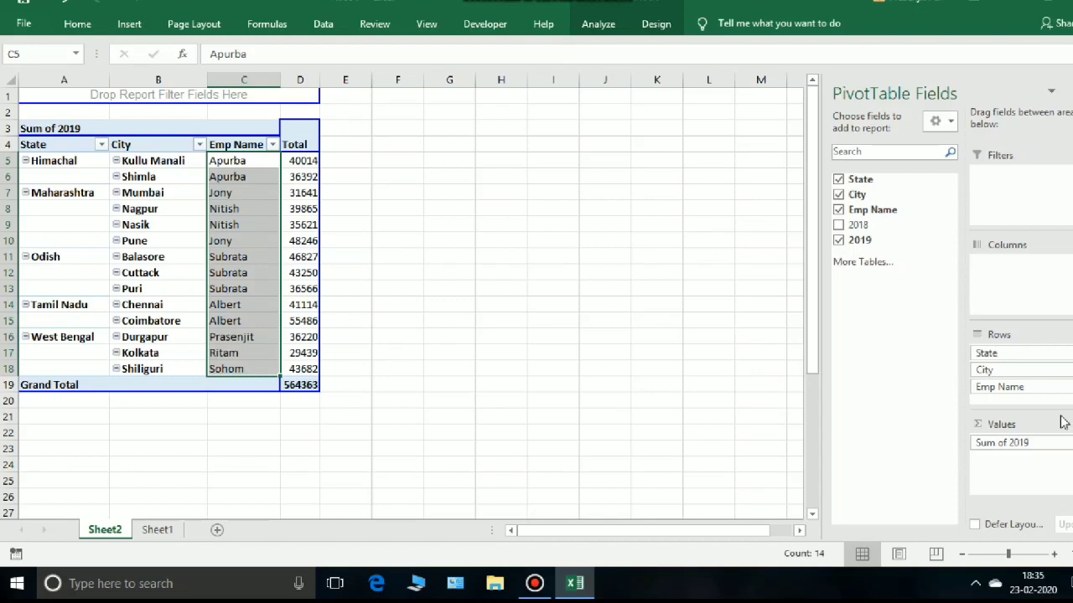
pyautogui.rightClick(240, 262)
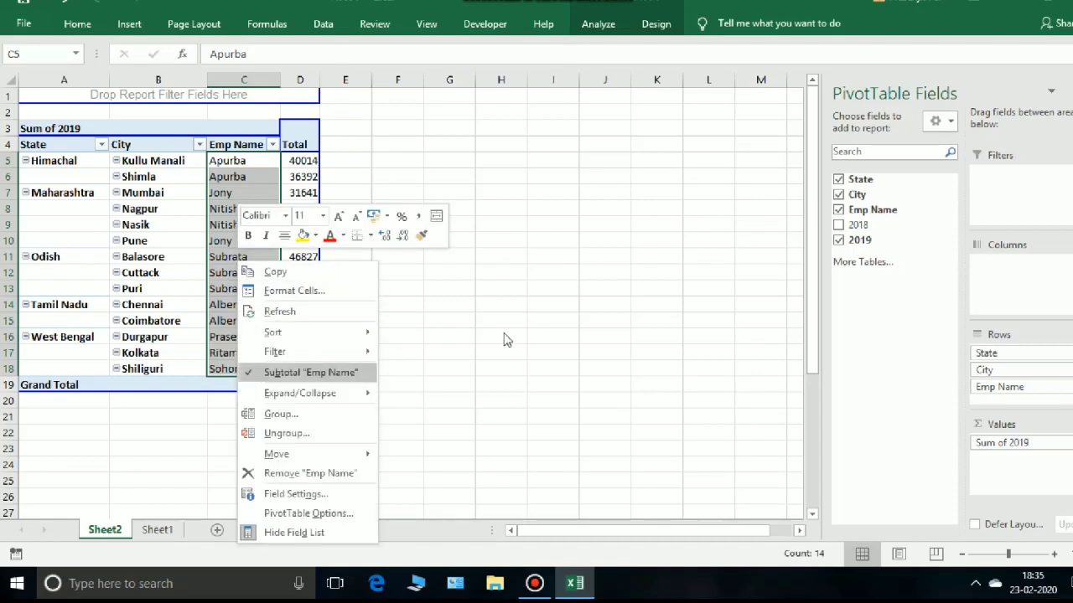
pyautogui.press('Escape')
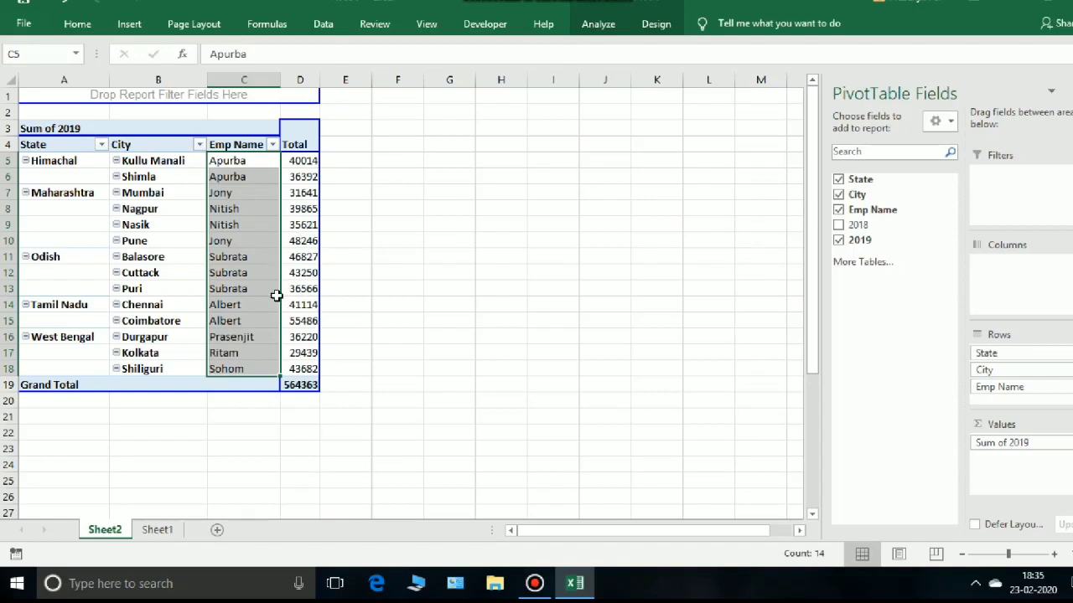
pyautogui.rightClick(241, 228)
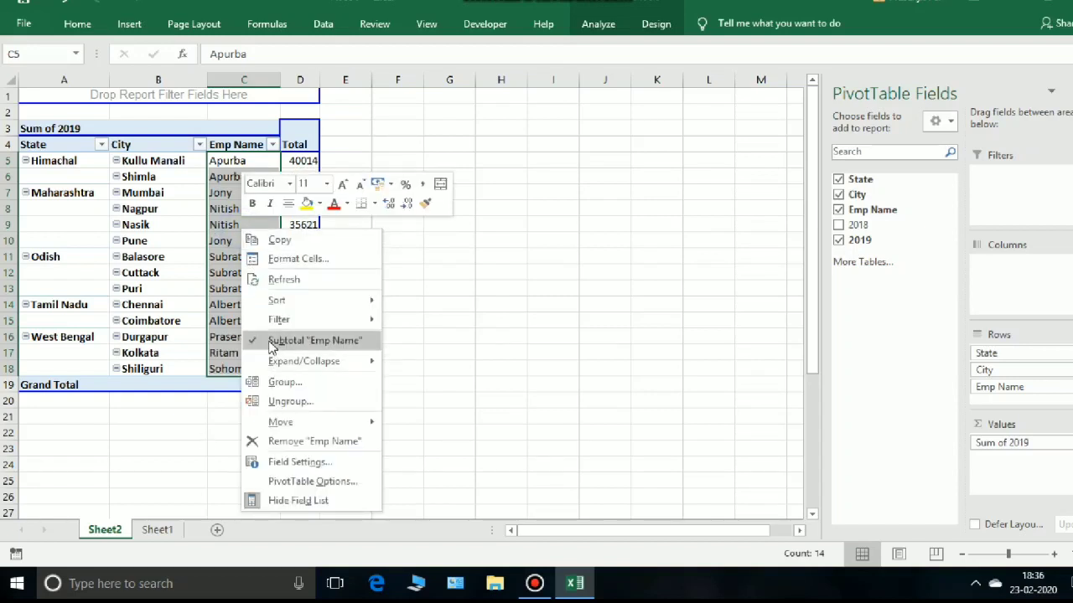
pyautogui.click(273, 341)
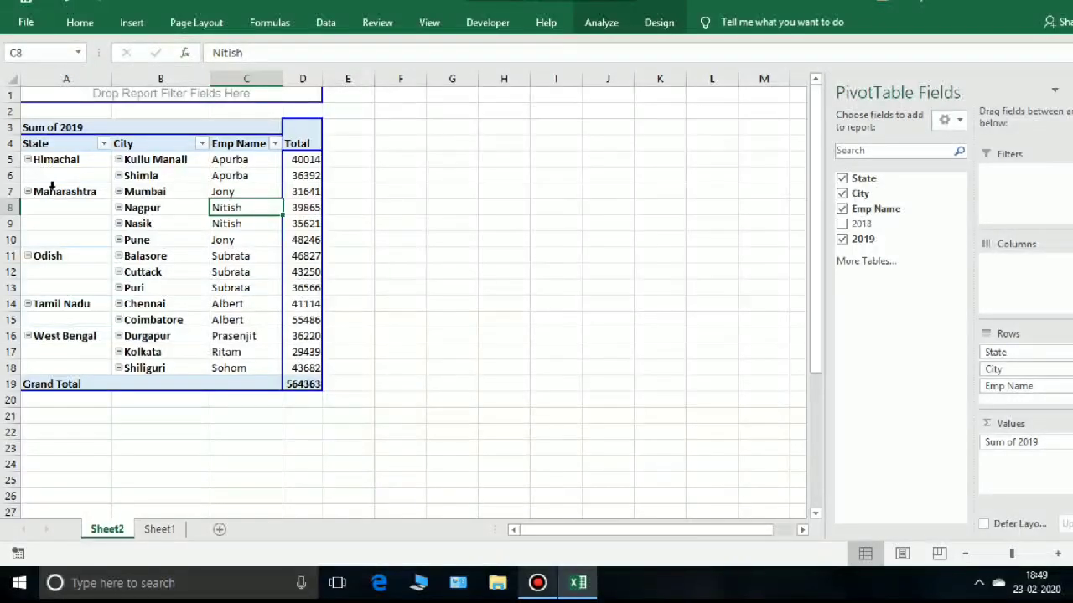
pyautogui.click(55, 176)
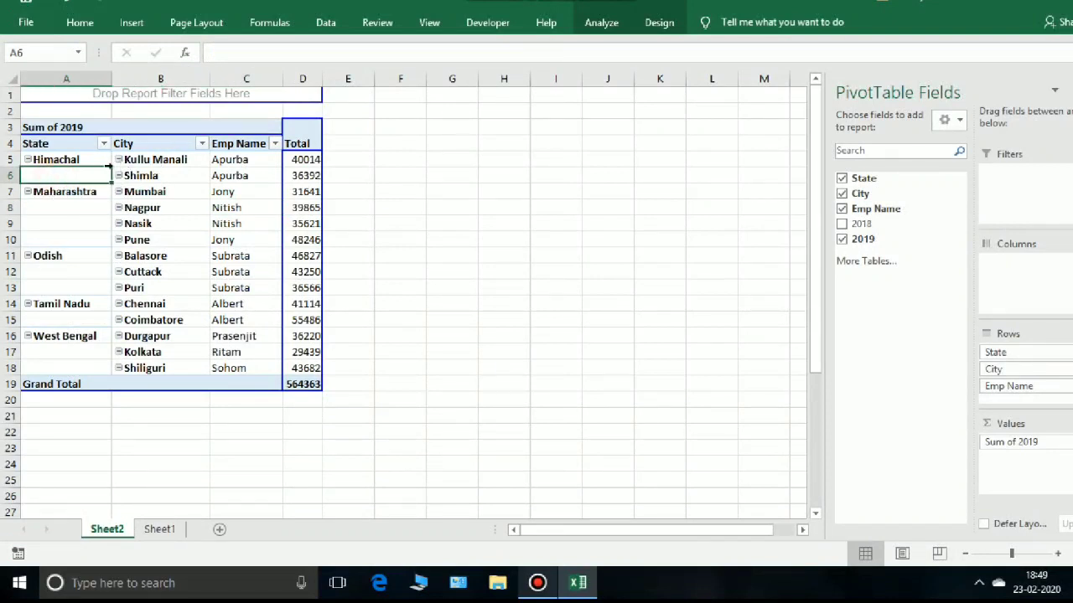
pyautogui.moveTo(162, 160); pyautogui.dragTo(159, 175)
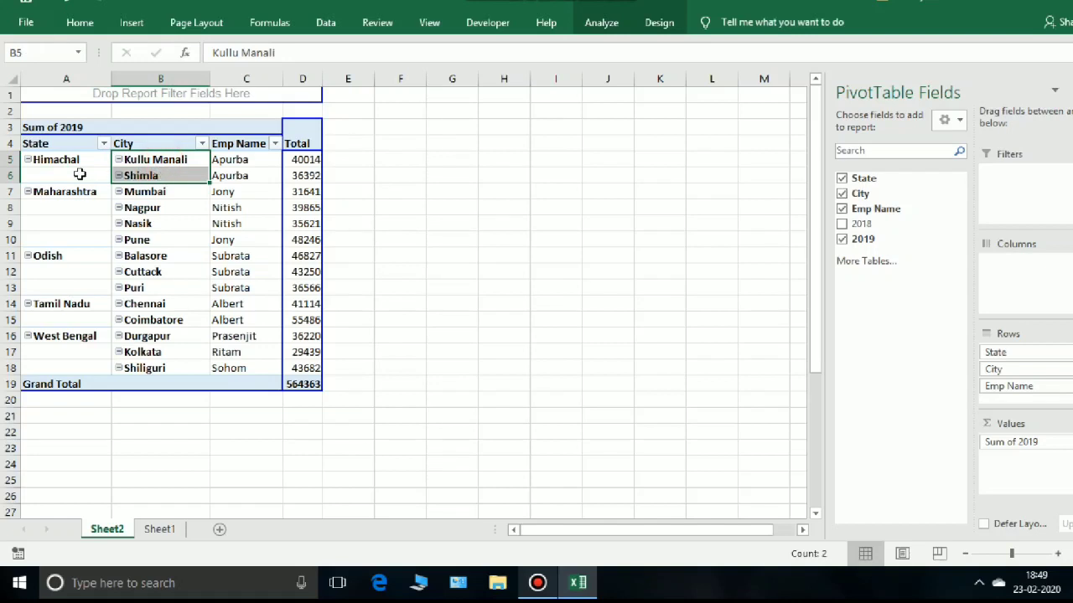
pyautogui.click(77, 174)
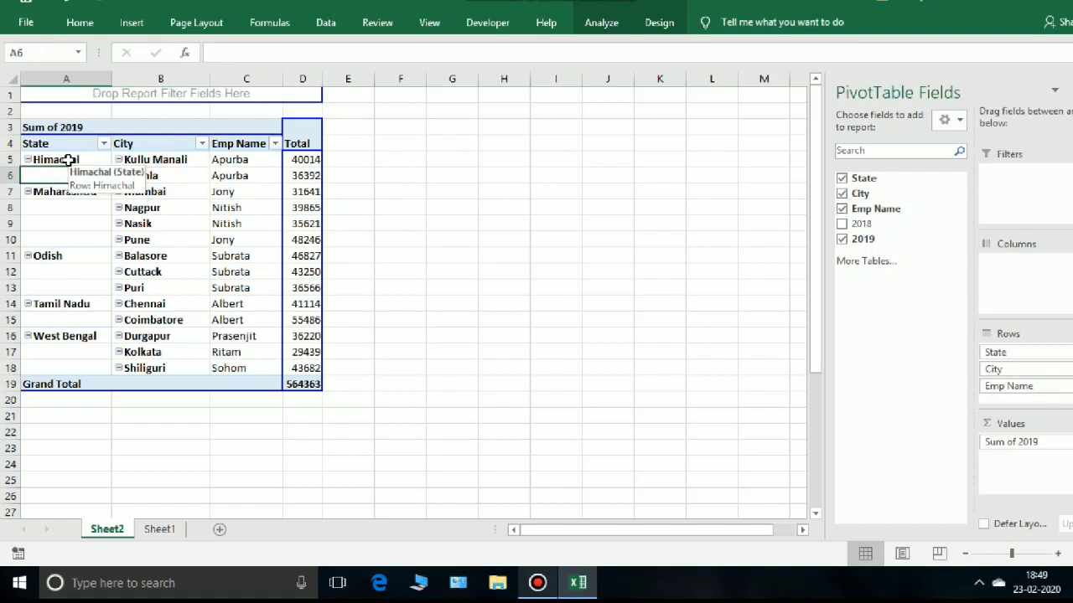
pyautogui.click(71, 159)
pyautogui.keyDown('shift'); pyautogui.click(148, 158); pyautogui.keyUp('shift')
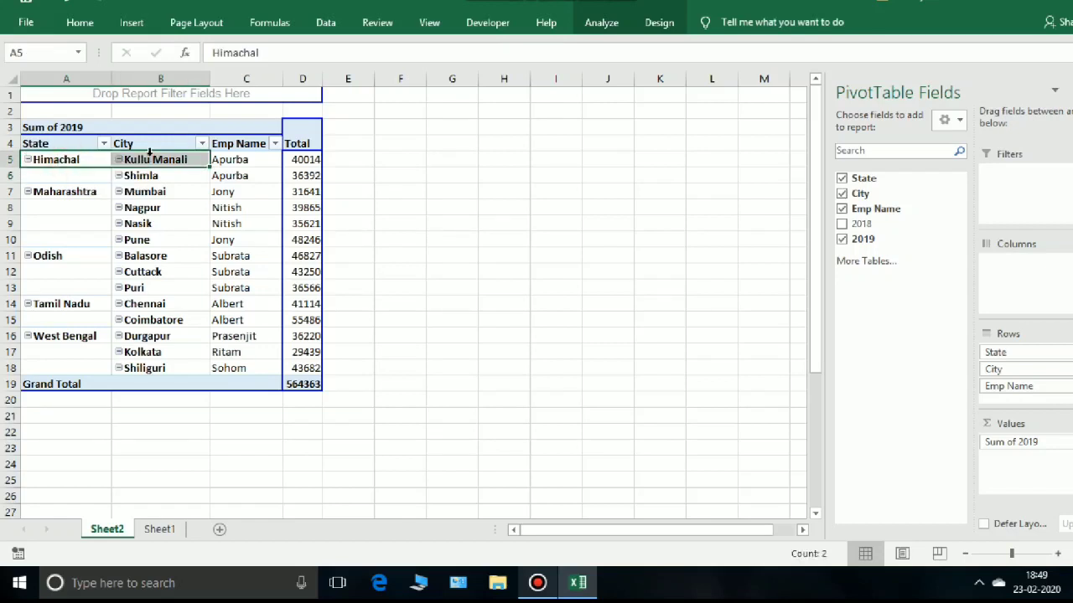
pyautogui.click(84, 159)
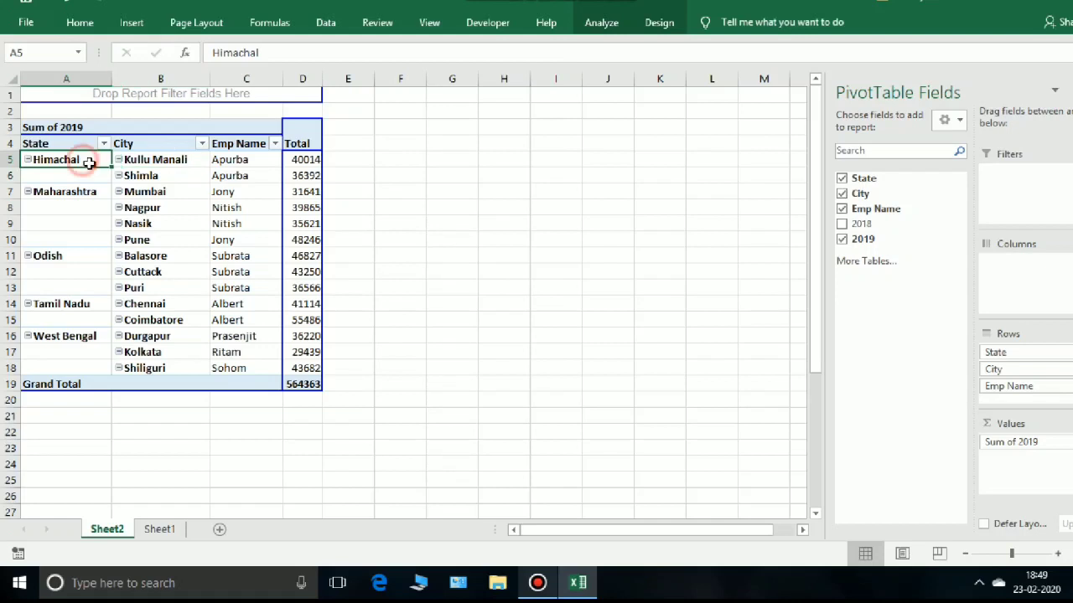
pyautogui.click(90, 172)
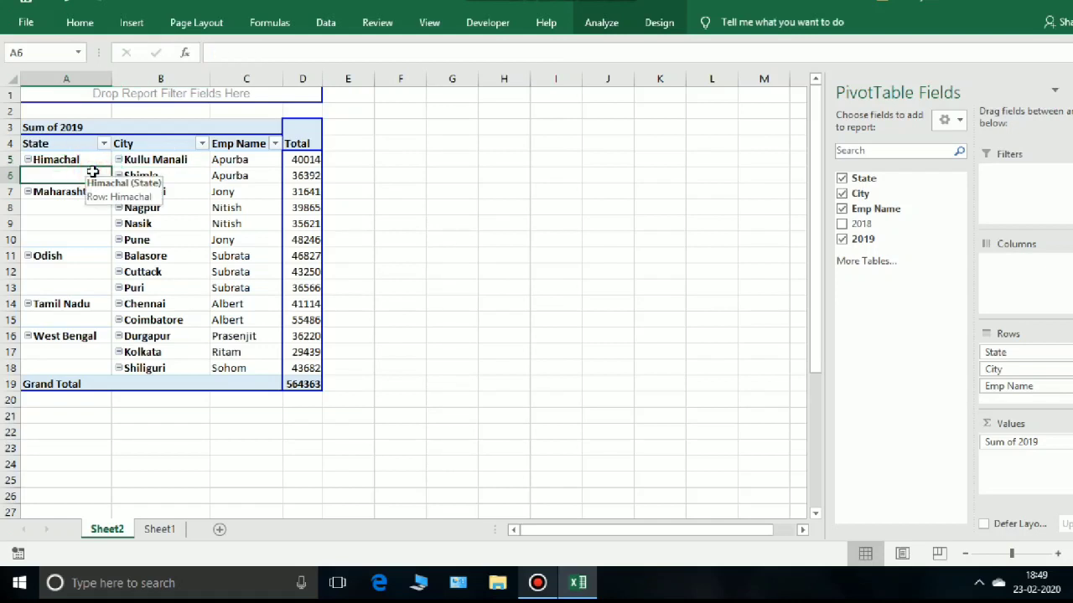
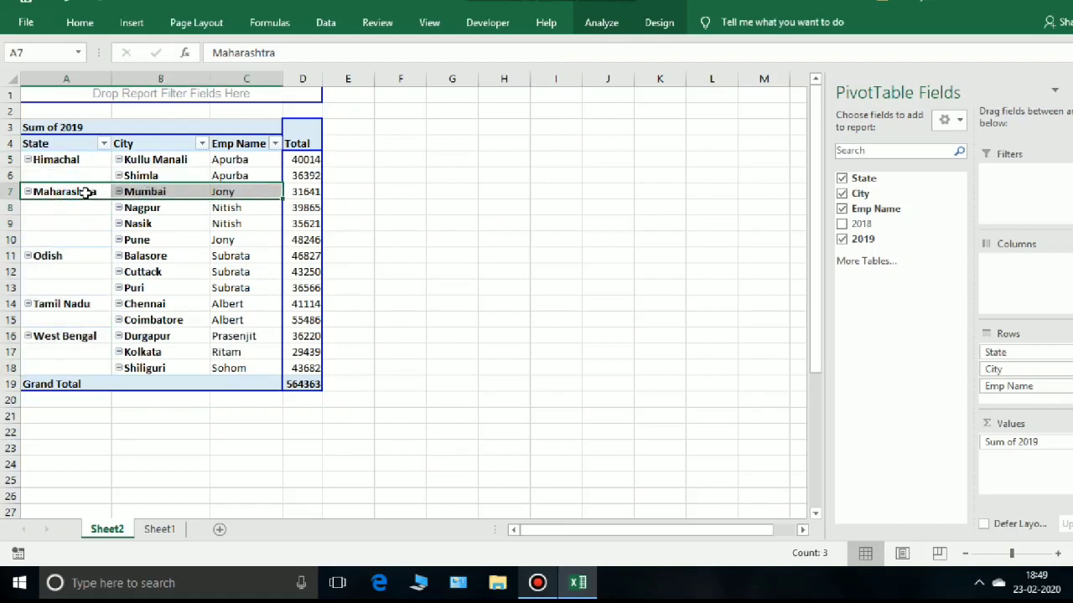
# Select the blank State cells beneath Maharashtra in the pivot table.
pyautogui.click(59, 192)
pyautogui.moveTo(63, 211); pyautogui.dragTo(66, 239)
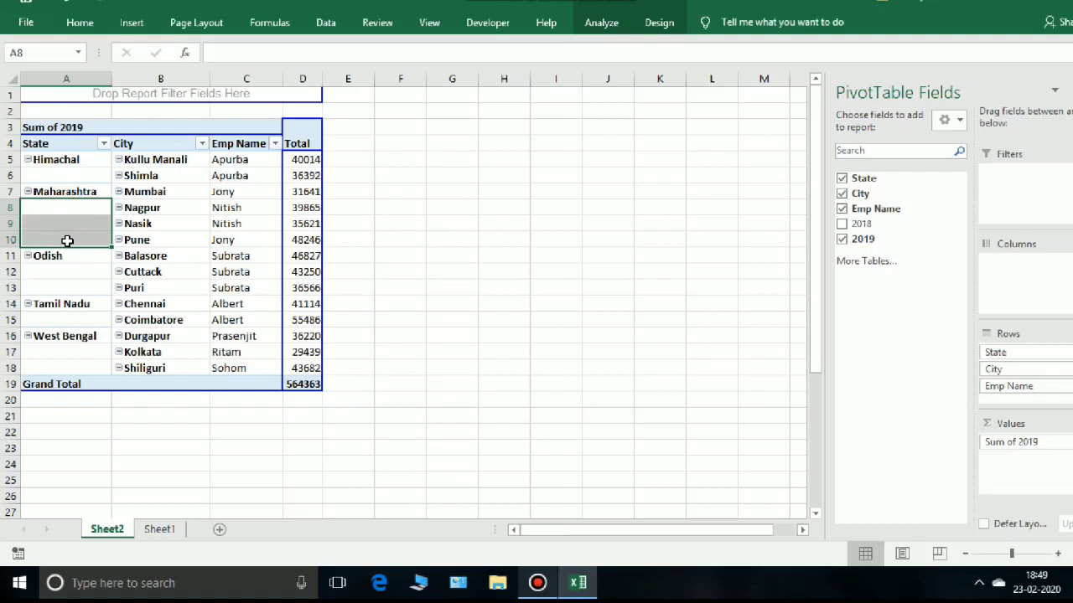
pyautogui.click(63, 211)
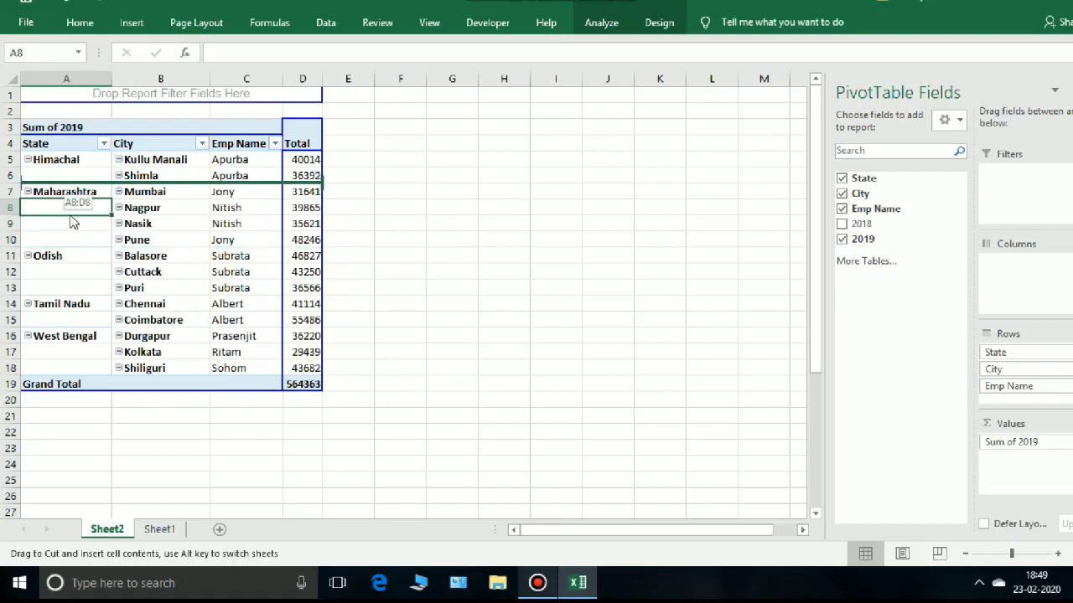
pyautogui.moveTo(70, 206); pyautogui.dragTo(70, 240)
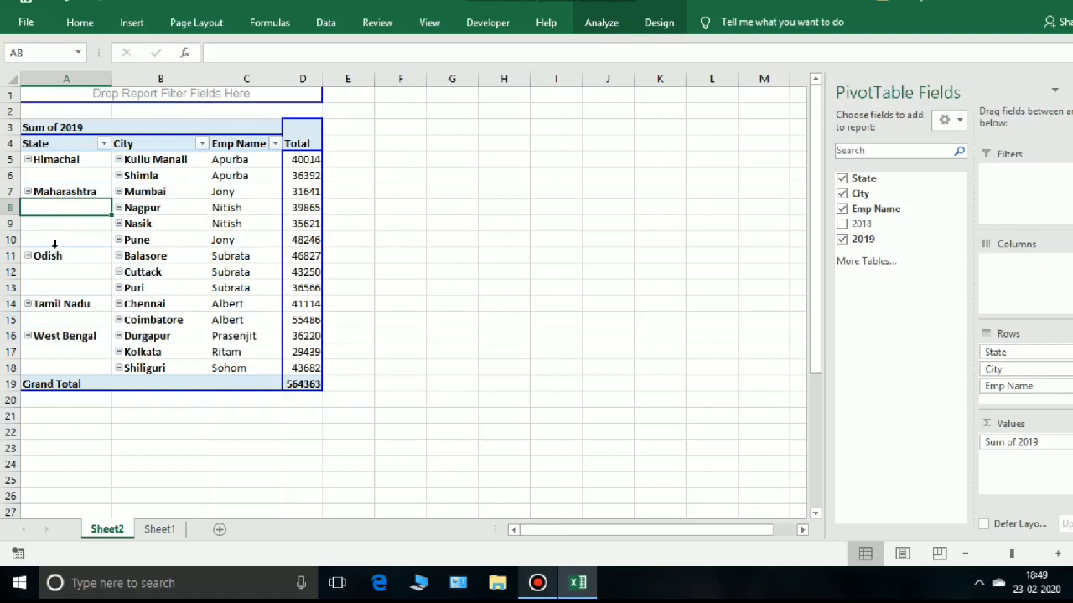
pyautogui.click(61, 240)
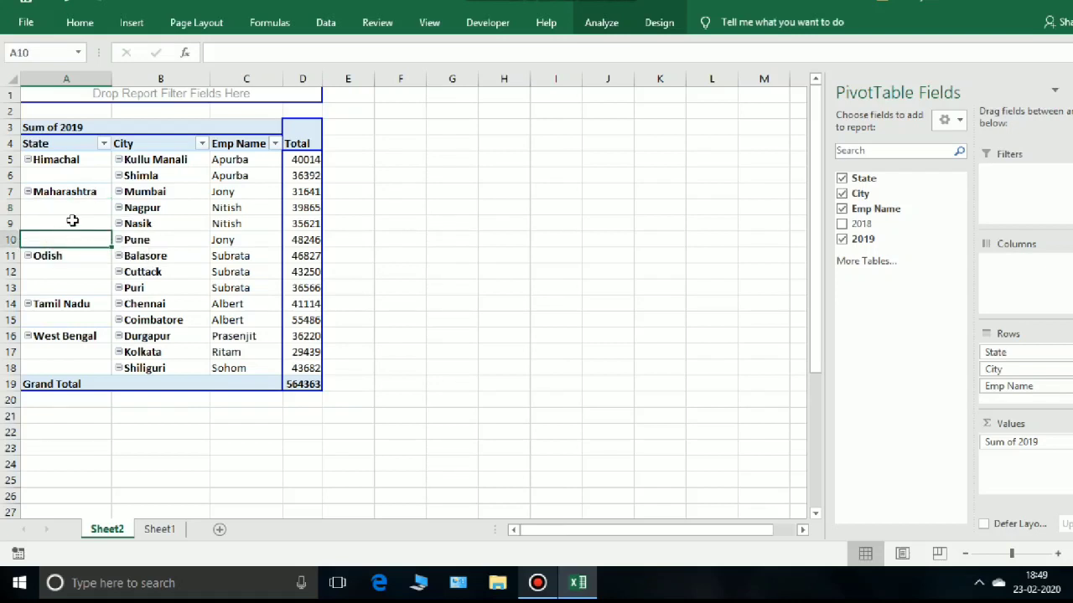
# Turn on Repeat item labels in the State field's Layout & Print settings.
pyautogui.rightClick(76, 209)
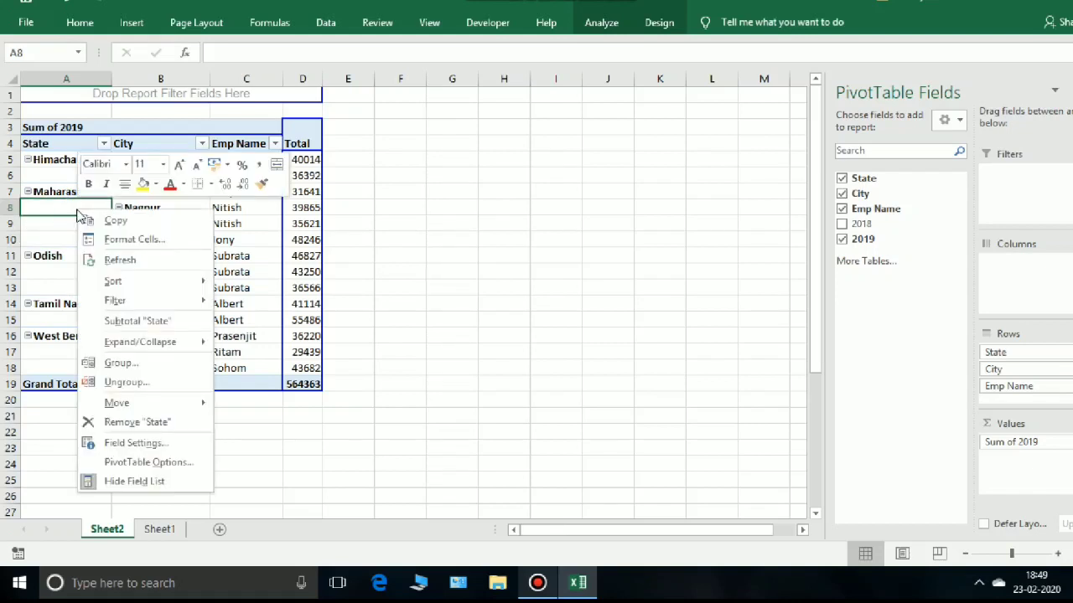
pyautogui.click(145, 443)
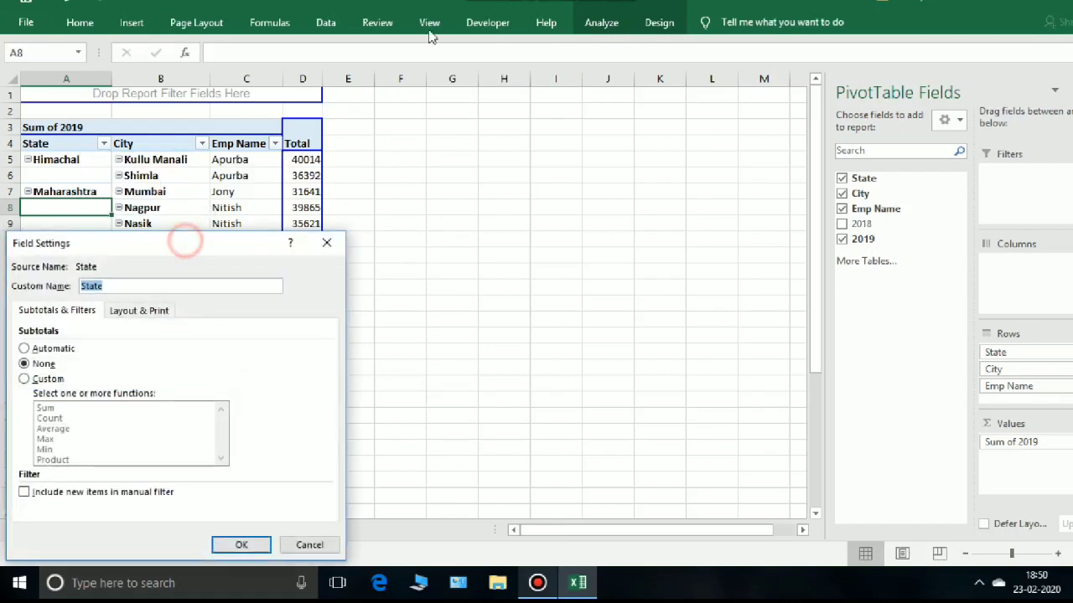
pyautogui.moveTo(185, 241); pyautogui.dragTo(428, 29)
pyautogui.click(377, 99)
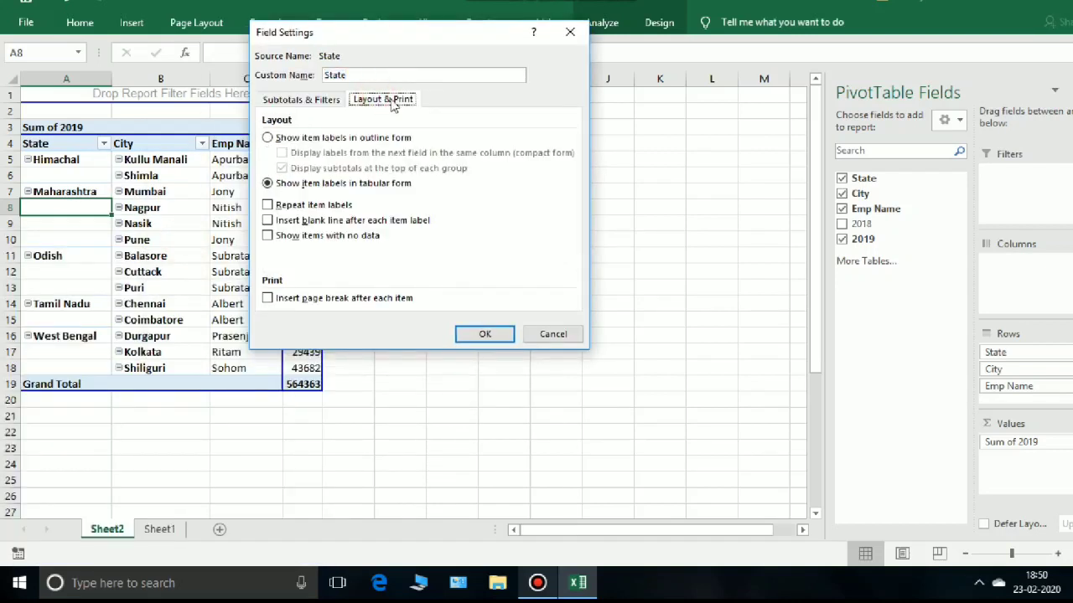
pyautogui.click(269, 205)
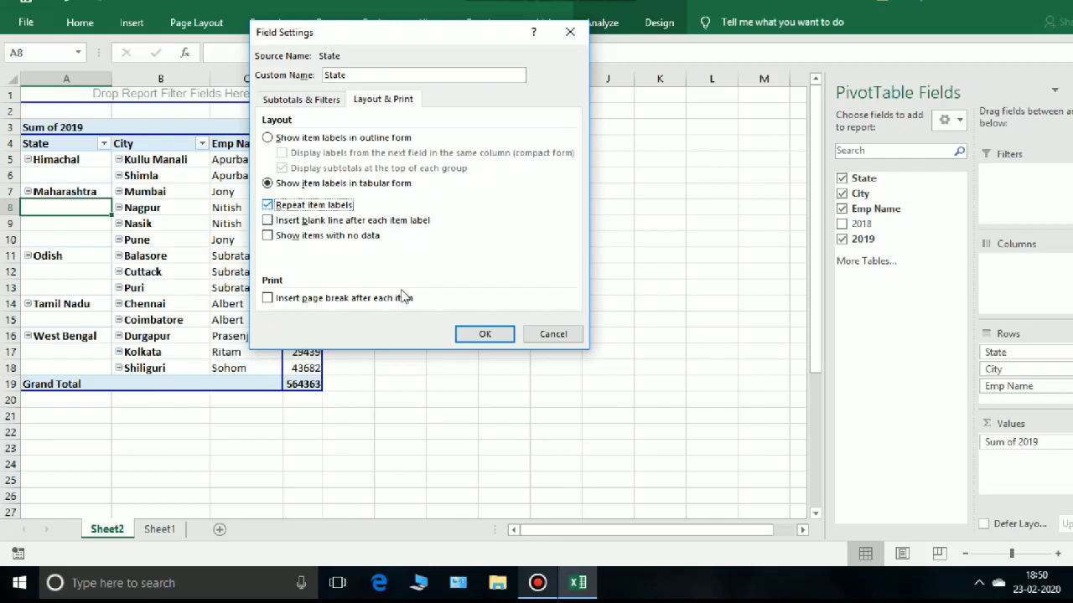
pyautogui.click(470, 335)
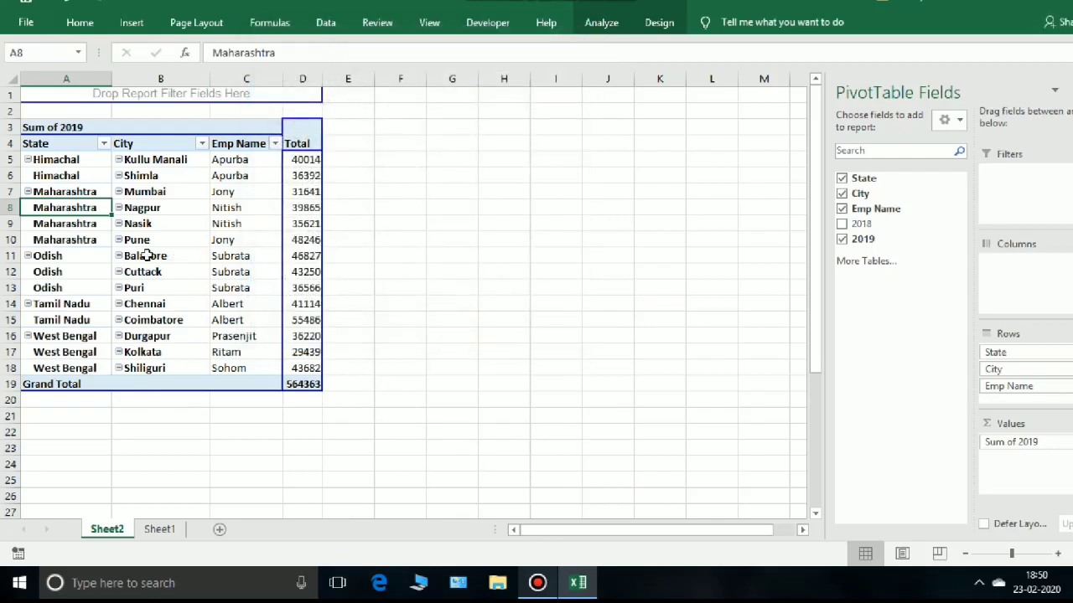
pyautogui.moveTo(74, 159); pyautogui.dragTo(71, 369)
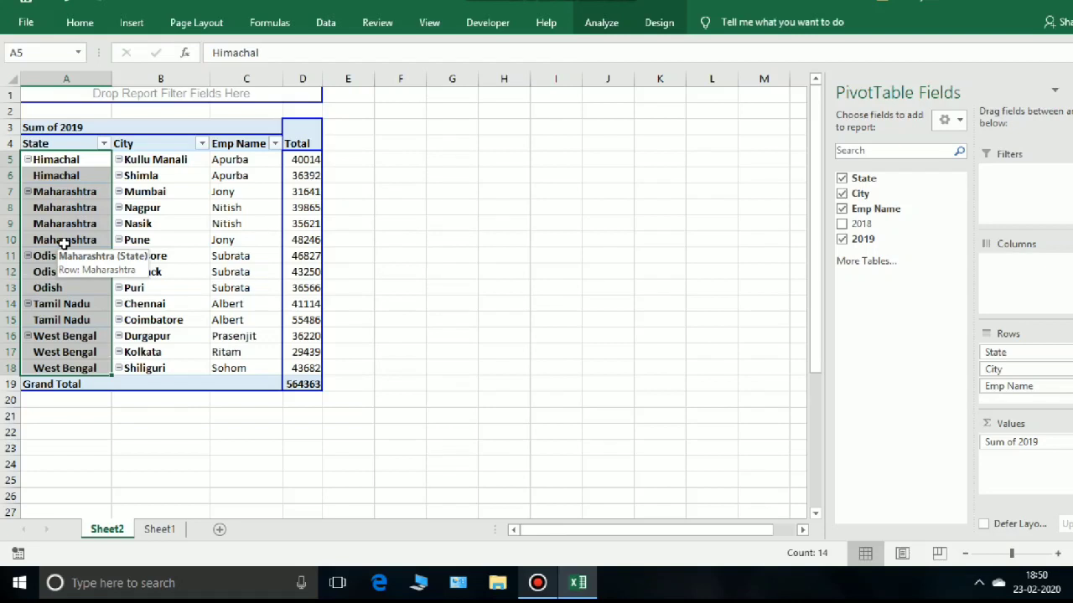
pyautogui.click(143, 207)
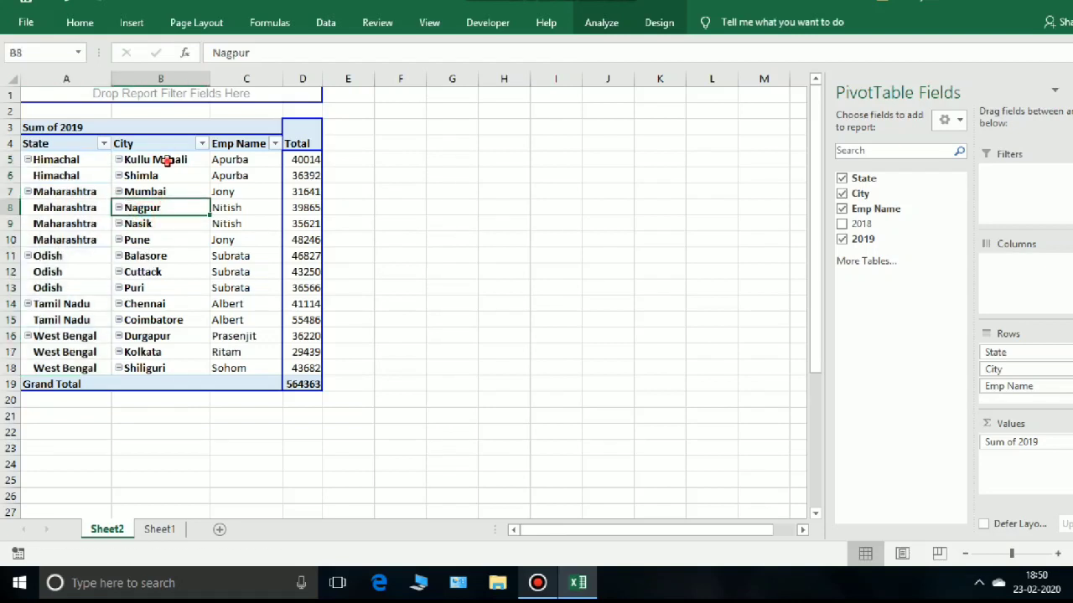
pyautogui.moveTo(167, 161); pyautogui.dragTo(162, 368)
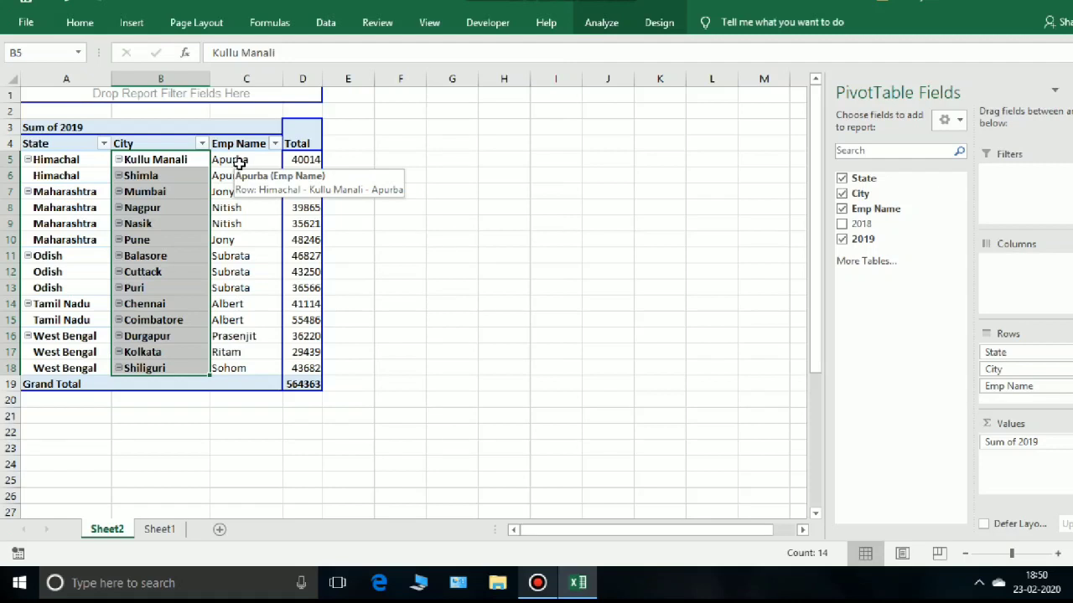
pyautogui.moveTo(183, 159); pyautogui.dragTo(179, 368)
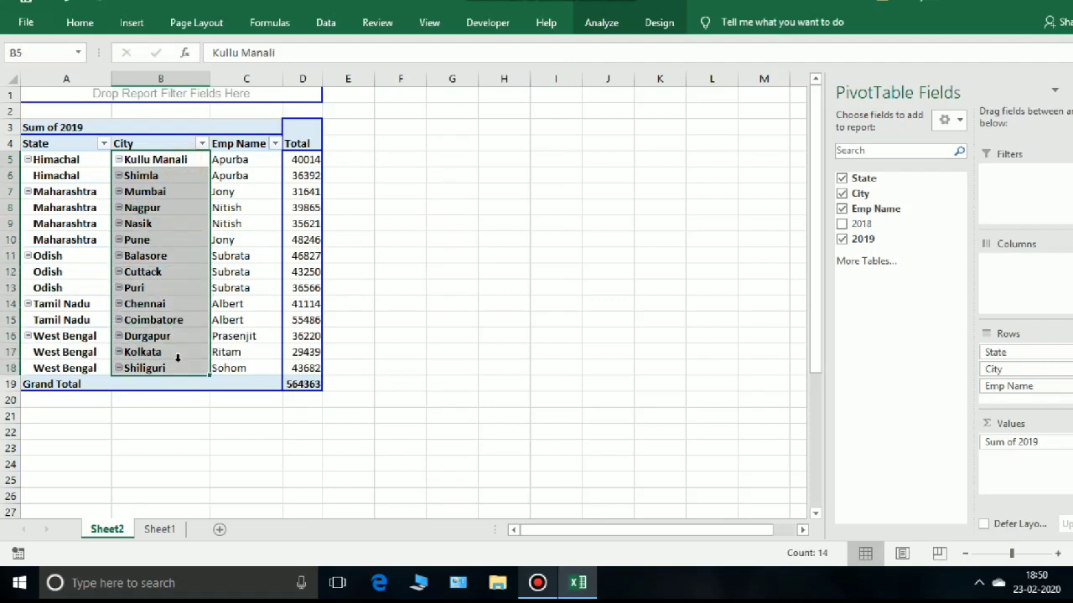
pyautogui.click(156, 207)
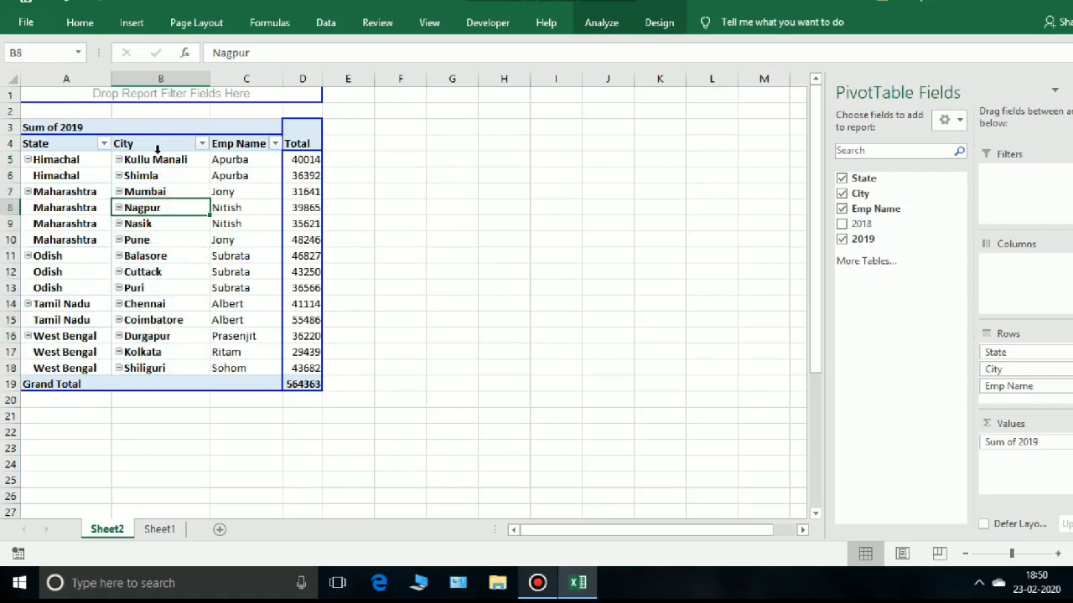
pyautogui.click(168, 192)
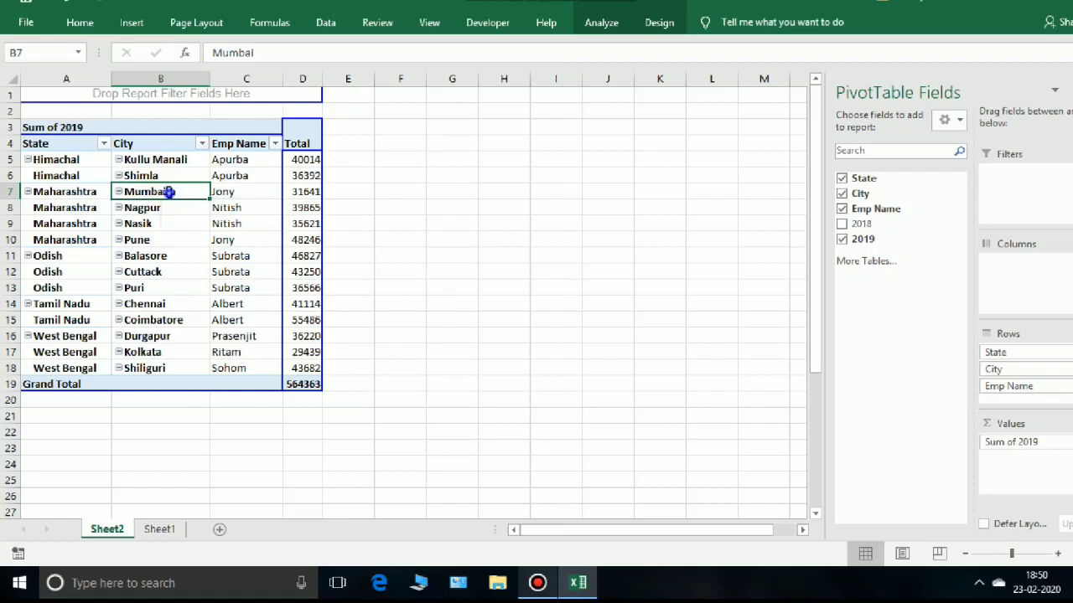
# Collapse the entire City field so employee names disappear under every city.
pyautogui.rightClick(172, 192)
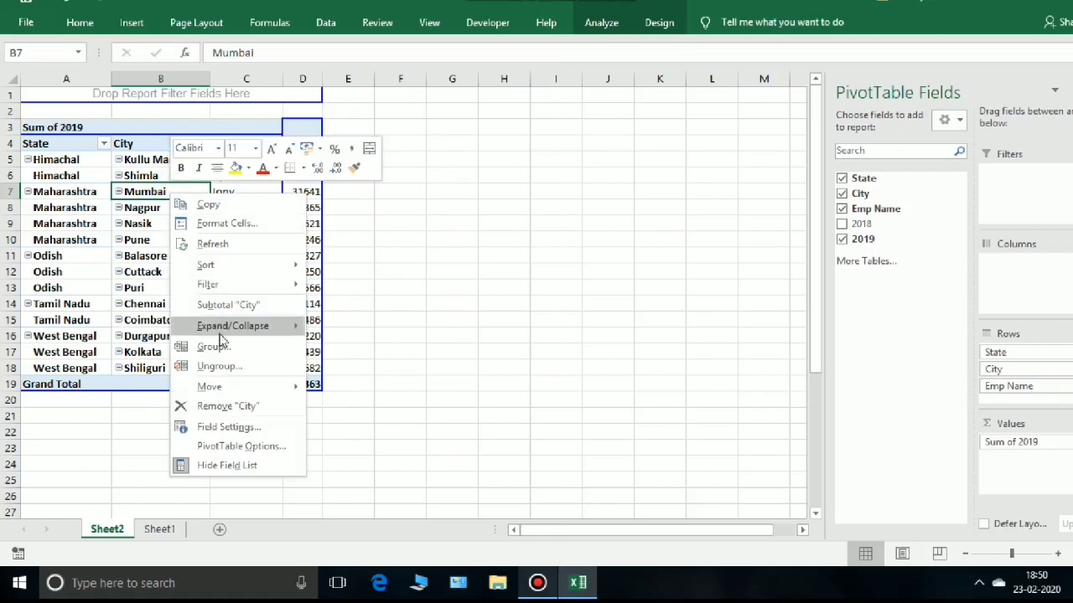
pyautogui.moveTo(233, 326)
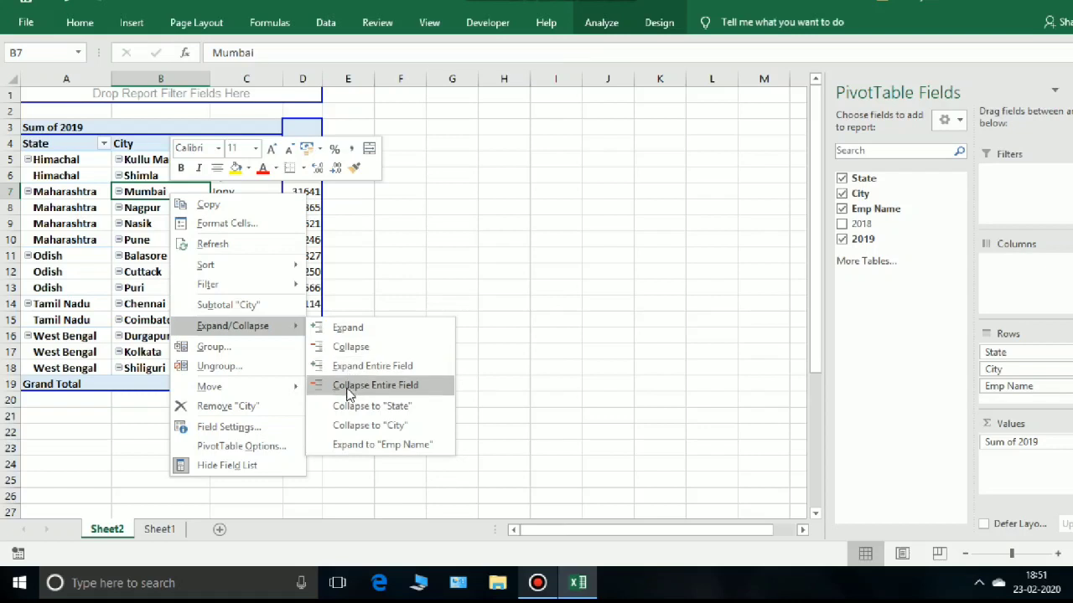
pyautogui.click(349, 390)
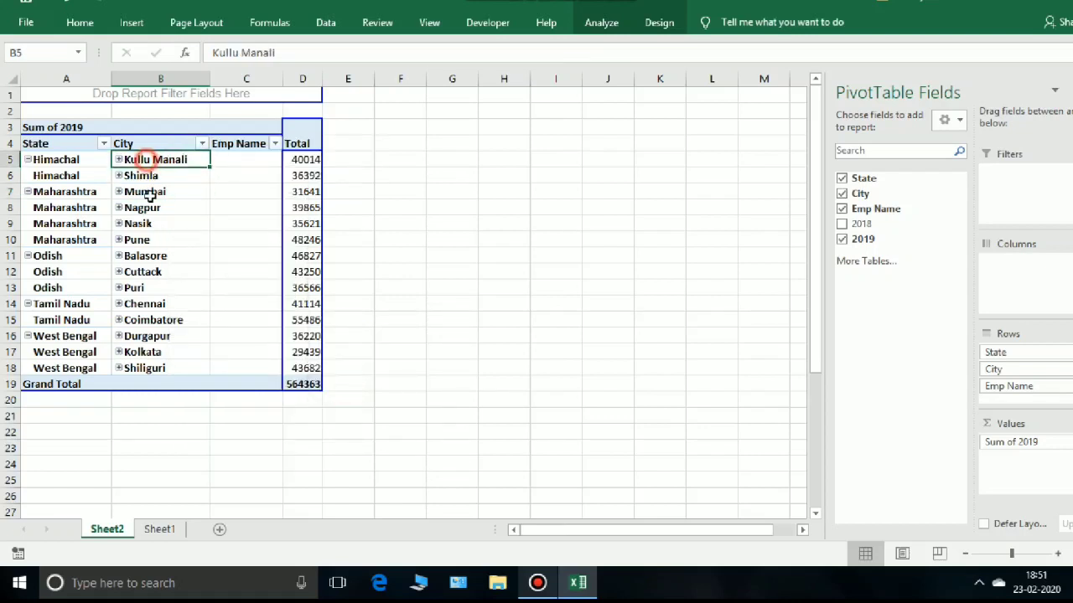
pyautogui.moveTo(144, 160); pyautogui.dragTo(148, 370)
pyautogui.moveTo(249, 160); pyautogui.dragTo(232, 368)
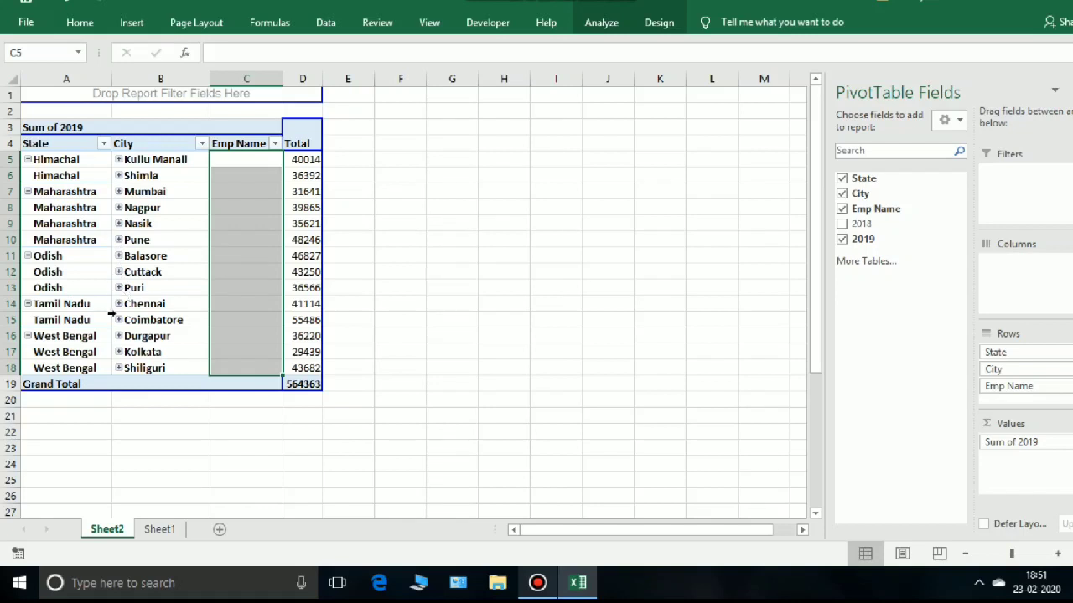
# Expand Balasore alone to show its employee Subrata, then review the state labels.
pyautogui.click(118, 255)
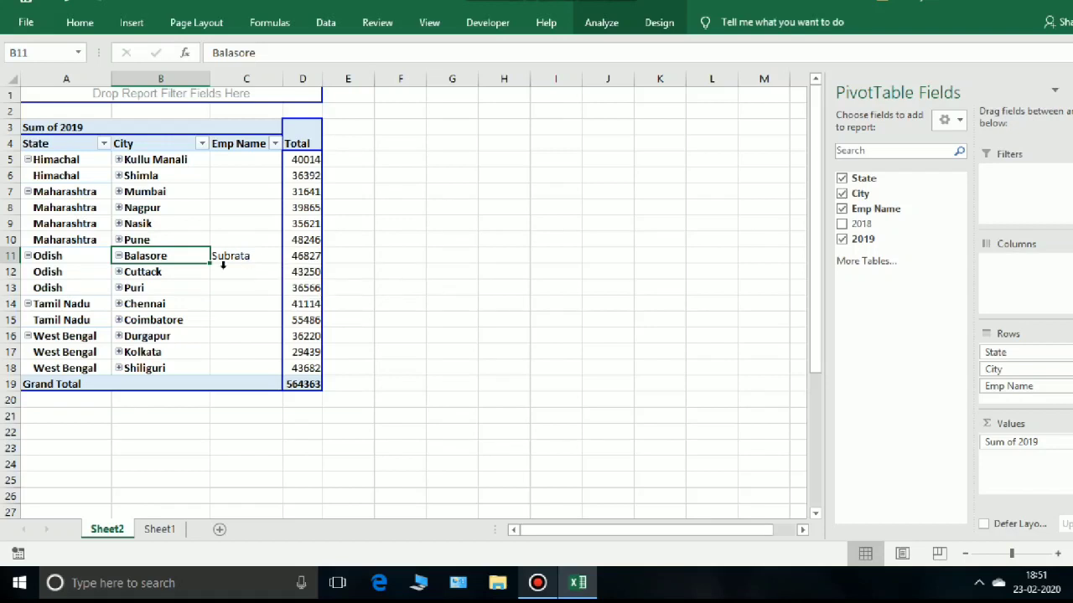
pyautogui.moveTo(88, 159); pyautogui.dragTo(88, 353)
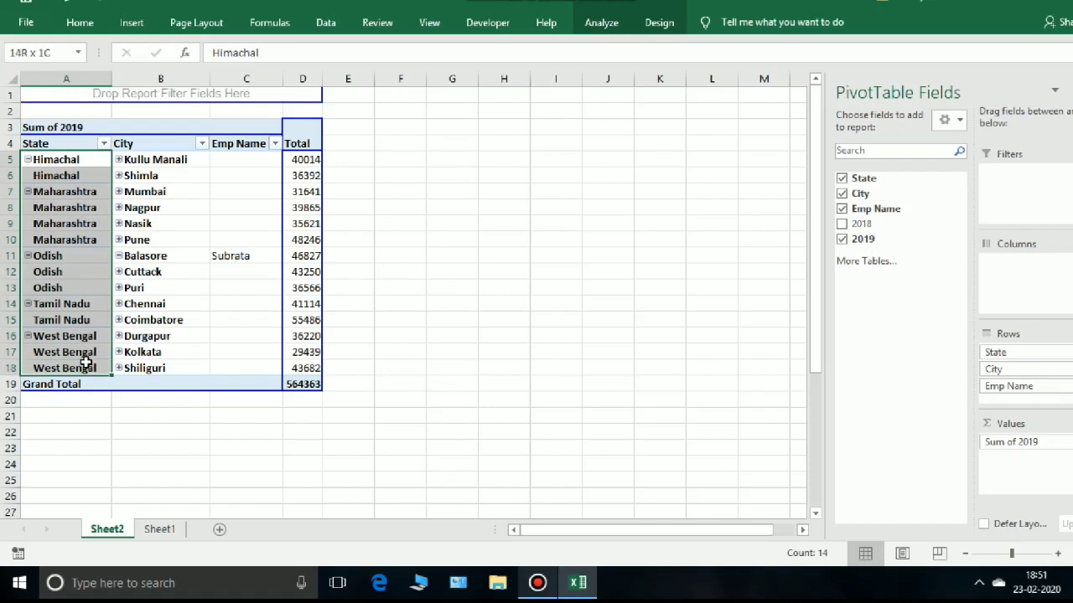
pyautogui.click(58, 304)
pyautogui.moveTo(65, 224); pyautogui.dragTo(65, 208)
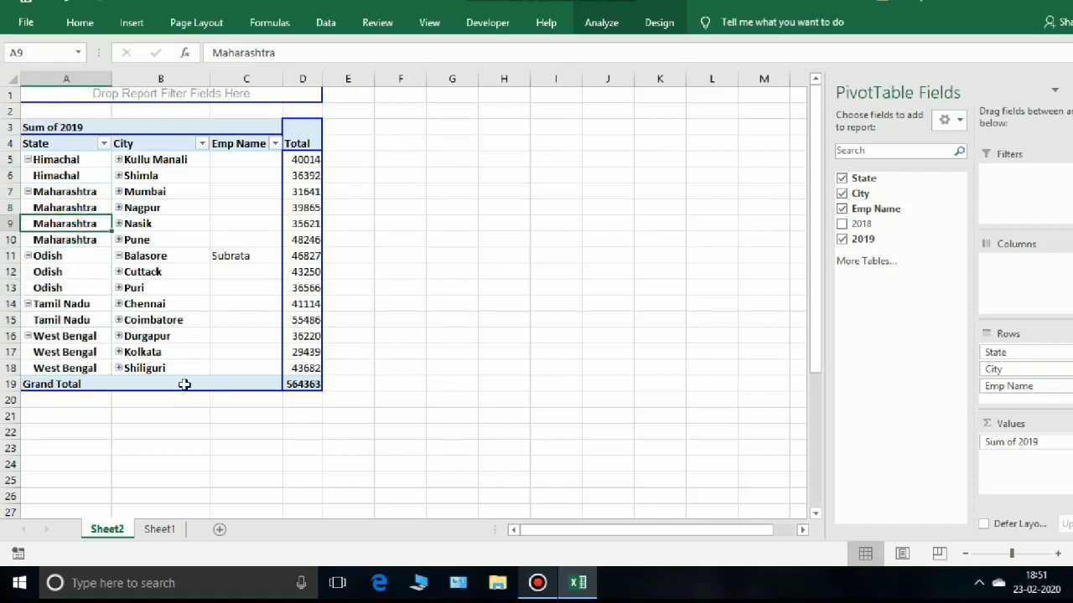
# Collapse the State field to five state totals, Himachal 76406 to West Bengal 109341, grand total 564363.
pyautogui.rightClick(79, 210)
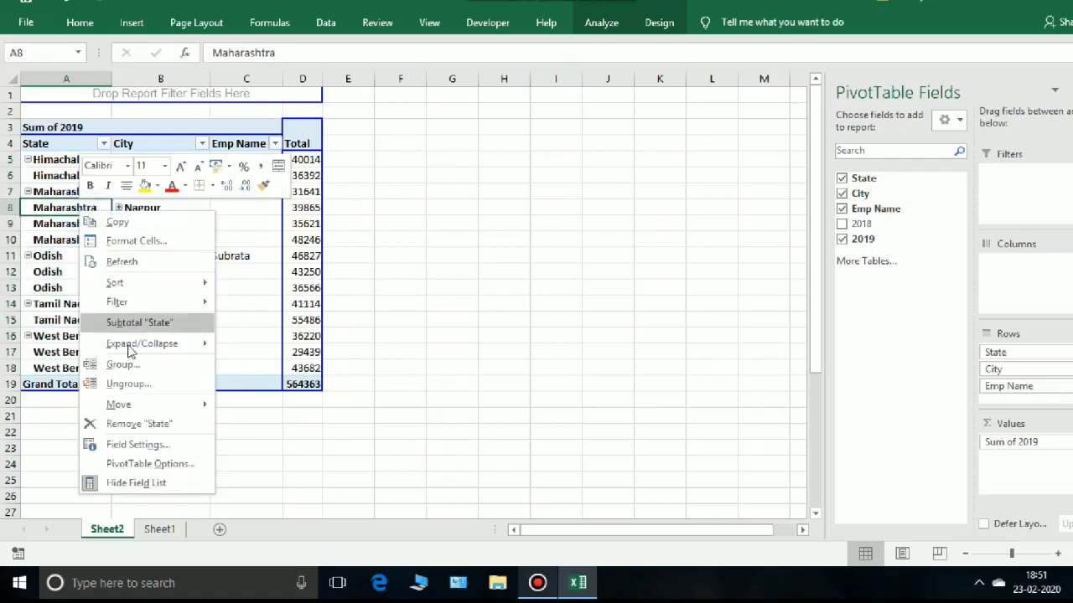
pyautogui.moveTo(142, 343)
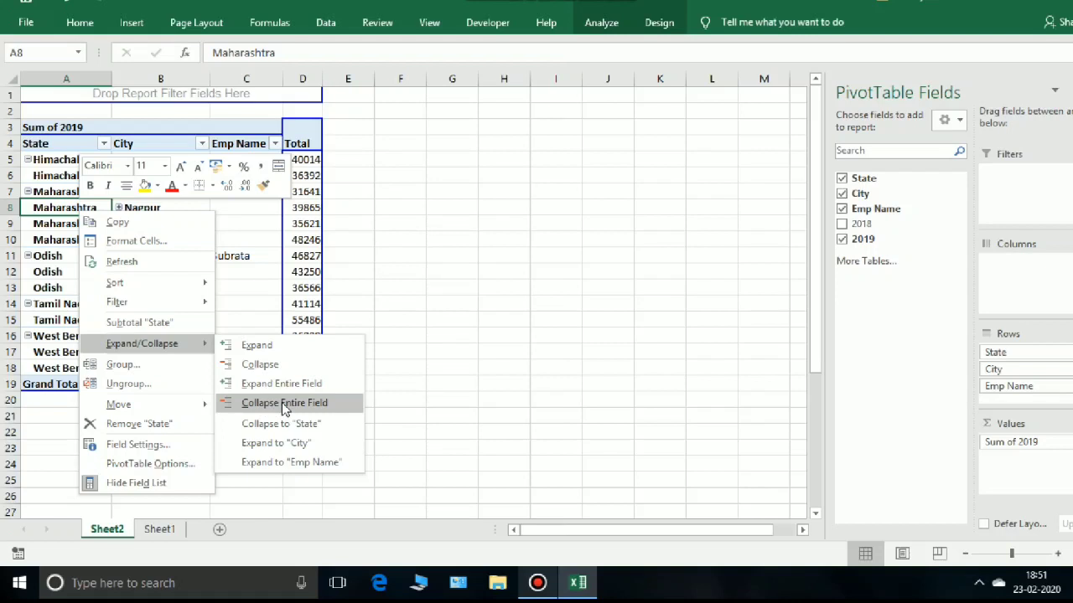
pyautogui.click(282, 405)
pyautogui.moveTo(138, 159)
pyautogui.mouseDown()
pyautogui.moveTo(251, 225)
pyautogui.moveTo(251, 240)
pyautogui.mouseUp()
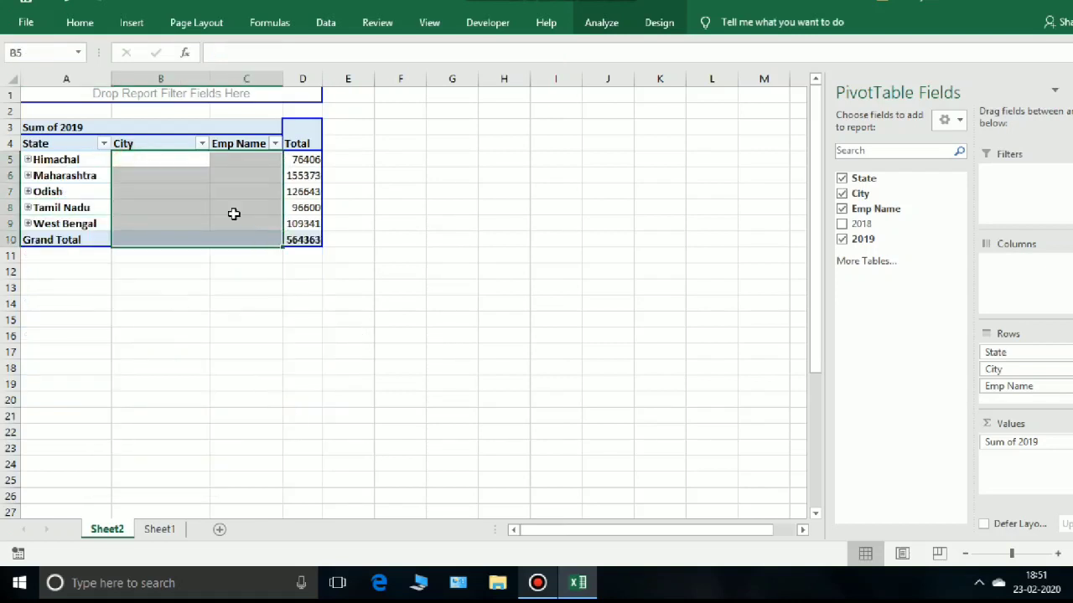
pyautogui.moveTo(308, 159); pyautogui.dragTo(309, 236)
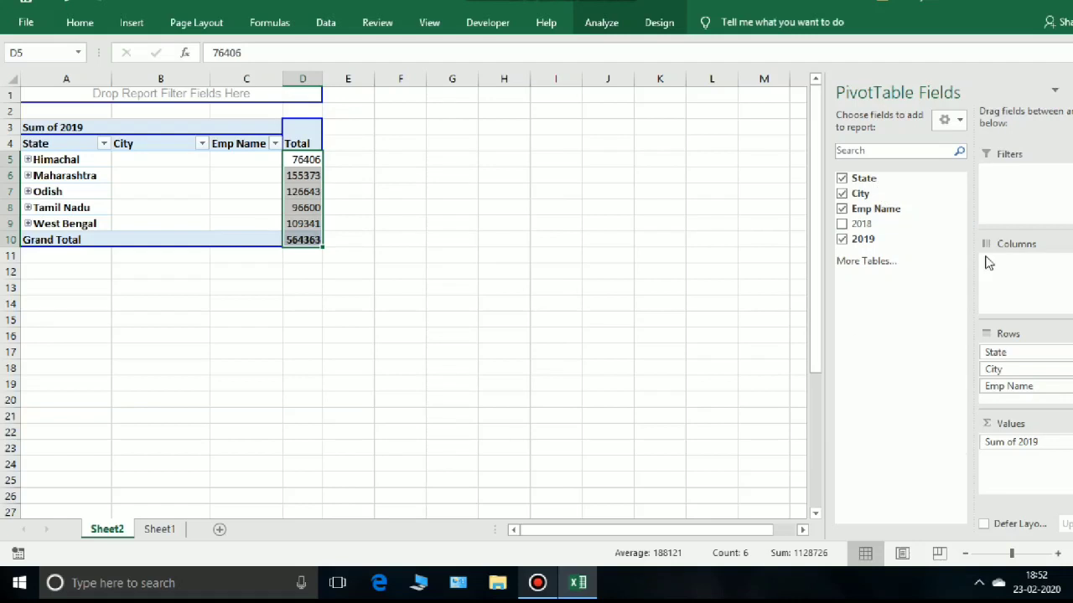
pyautogui.click(101, 207)
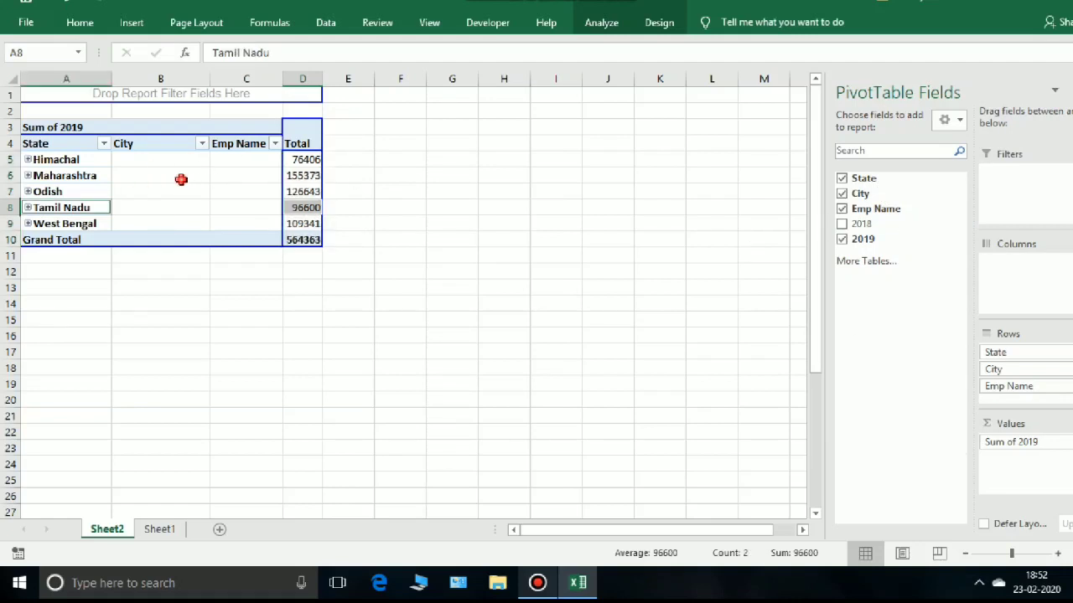
pyautogui.click(181, 178)
# Hide and re-show the PivotTable Fields pane, then drag it free to float beside the table.
pyautogui.rightClick(181, 179)
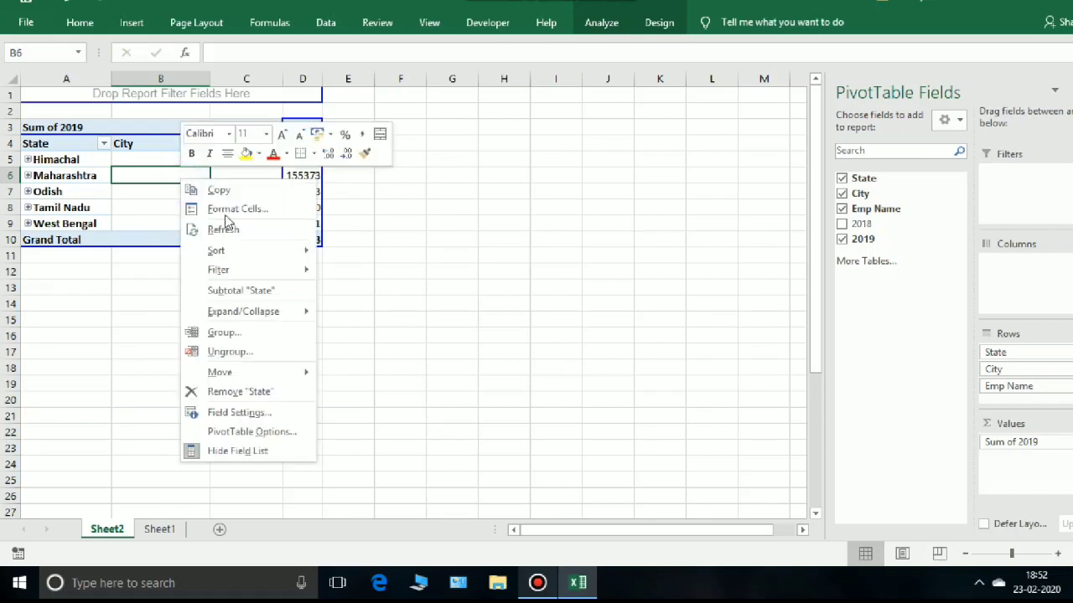
pyautogui.click(235, 457)
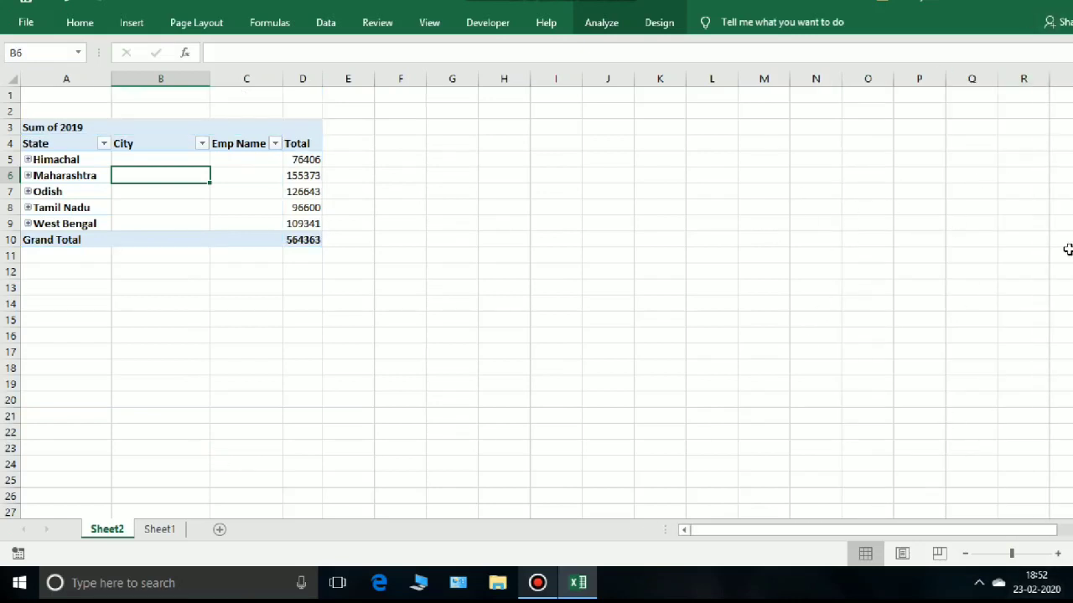
pyautogui.rightClick(176, 189)
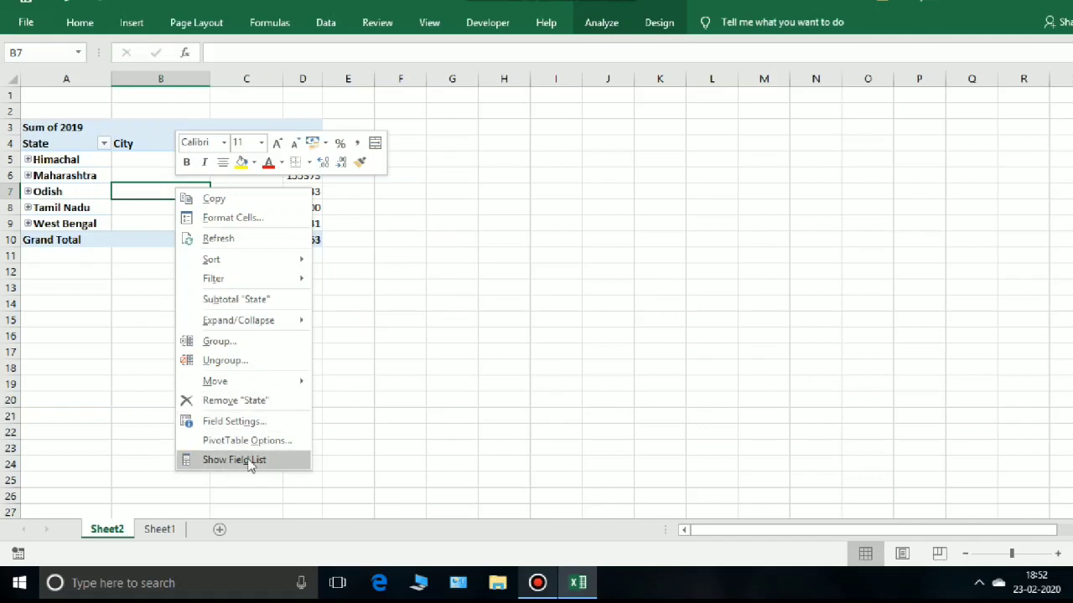
pyautogui.click(257, 460)
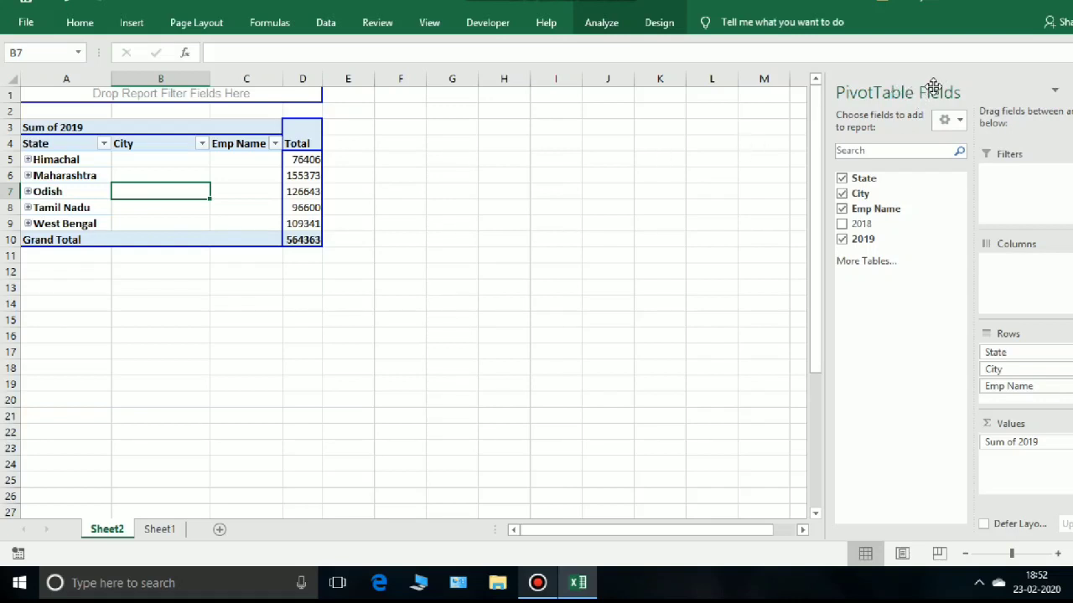
pyautogui.moveTo(932, 87); pyautogui.dragTo(664, 204)
pyautogui.moveTo(615, 204); pyautogui.dragTo(419, 130)
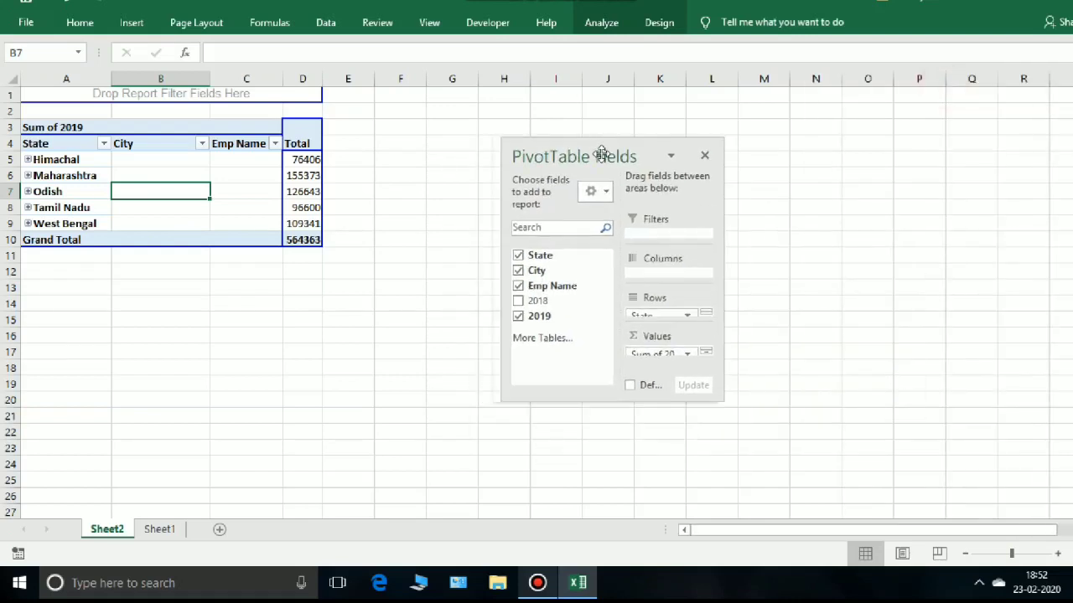
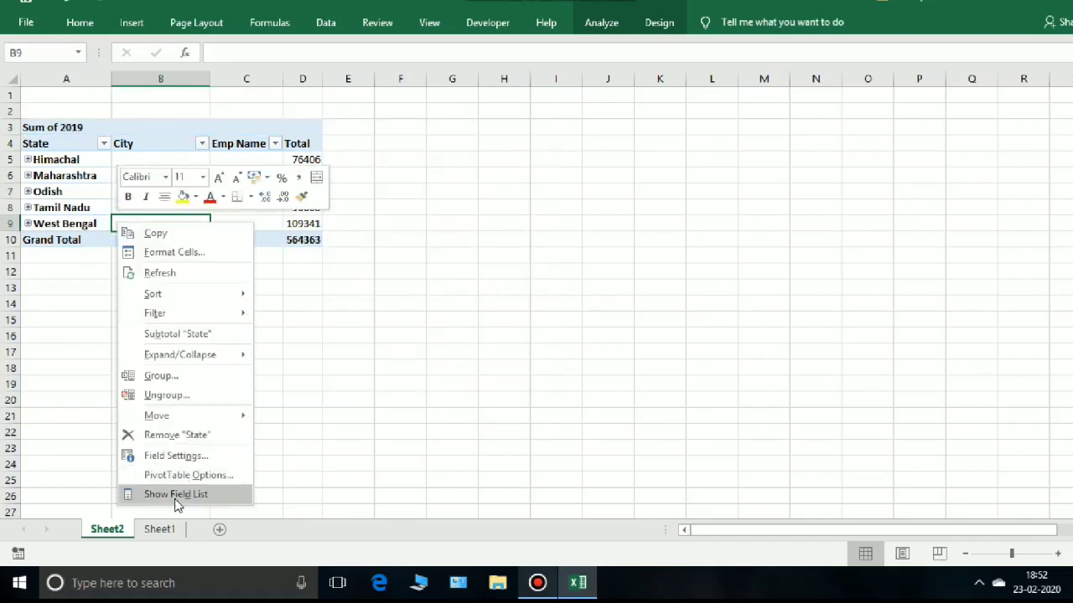
# Show the Field List for the 2019 State/City/Emp Name pivot and dock it on the right edge.
pyautogui.click(175, 494)
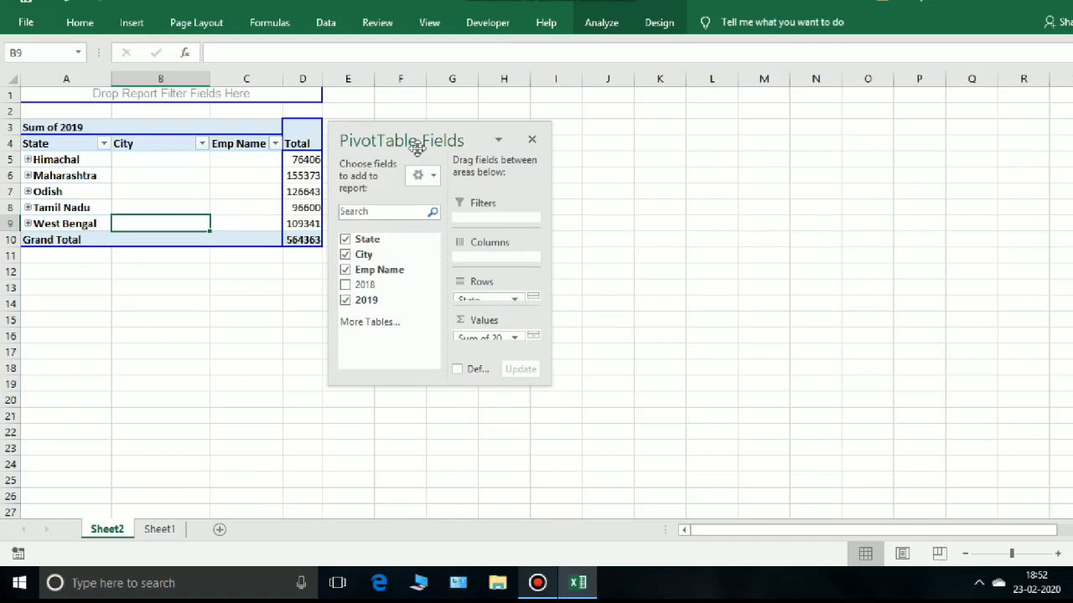
pyautogui.moveTo(423, 140); pyautogui.dragTo(1046, 94)
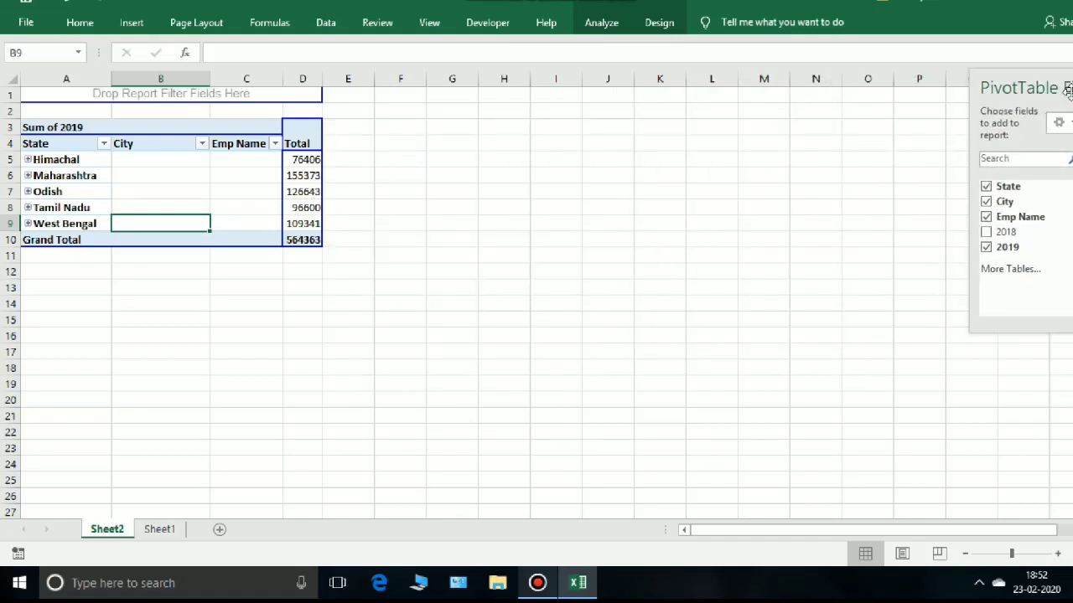